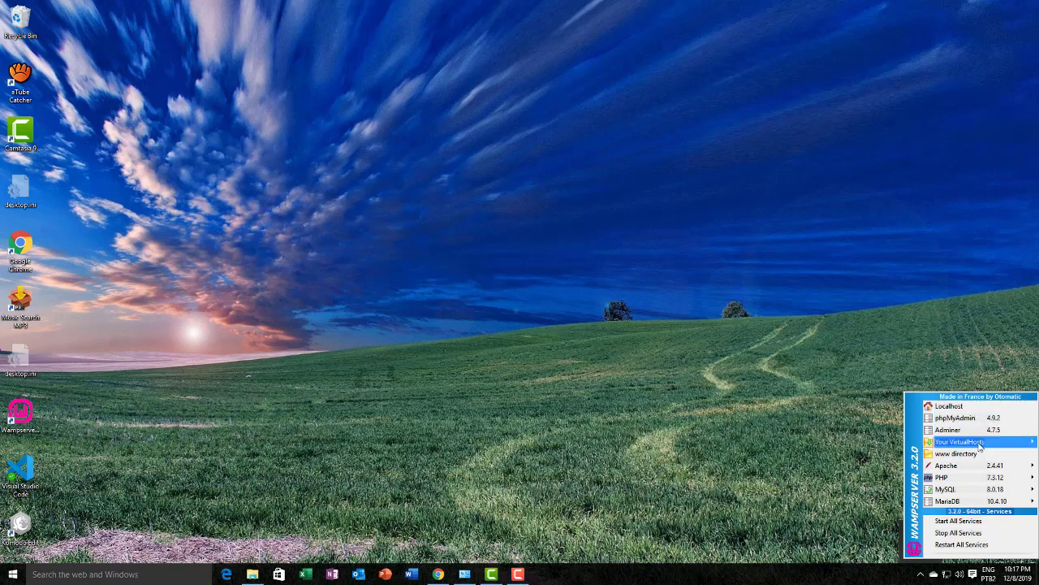
# Examine WampServer's virtual host, Apache, PHP and MySQL options
pyautogui.click(986, 444)
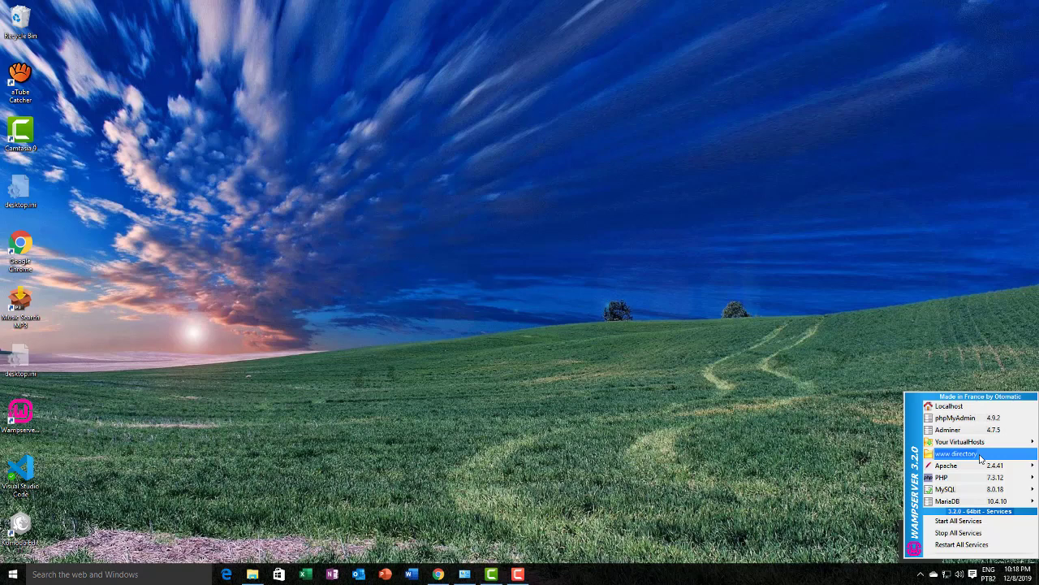
pyautogui.moveTo(981, 466)
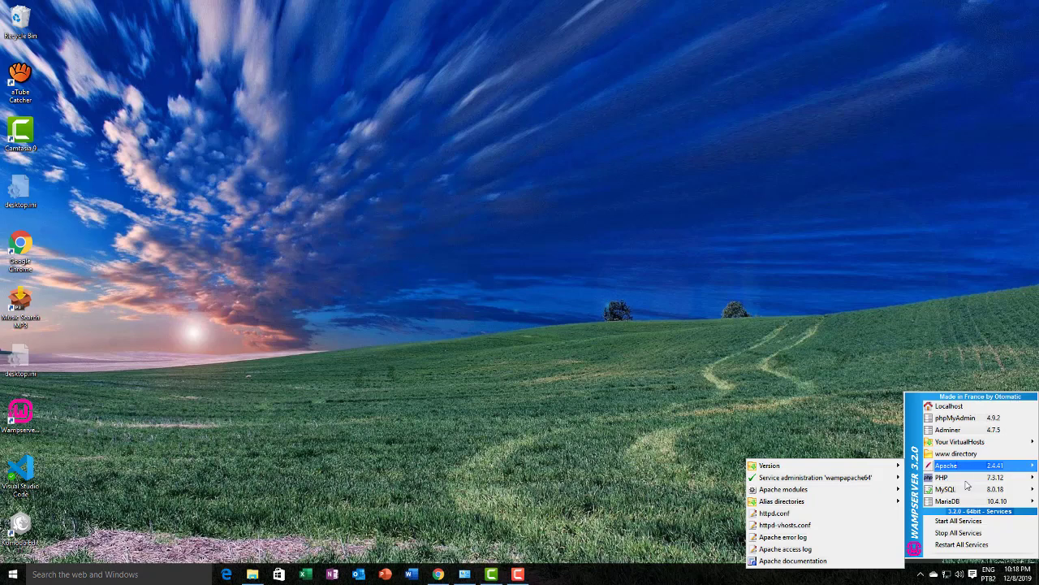
pyautogui.moveTo(951, 480)
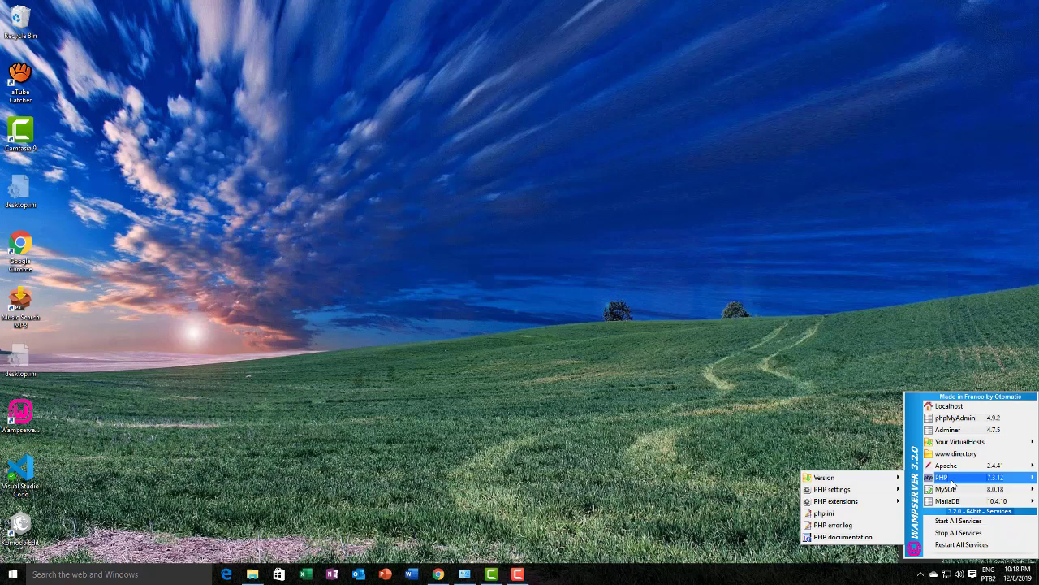
pyautogui.moveTo(973, 493)
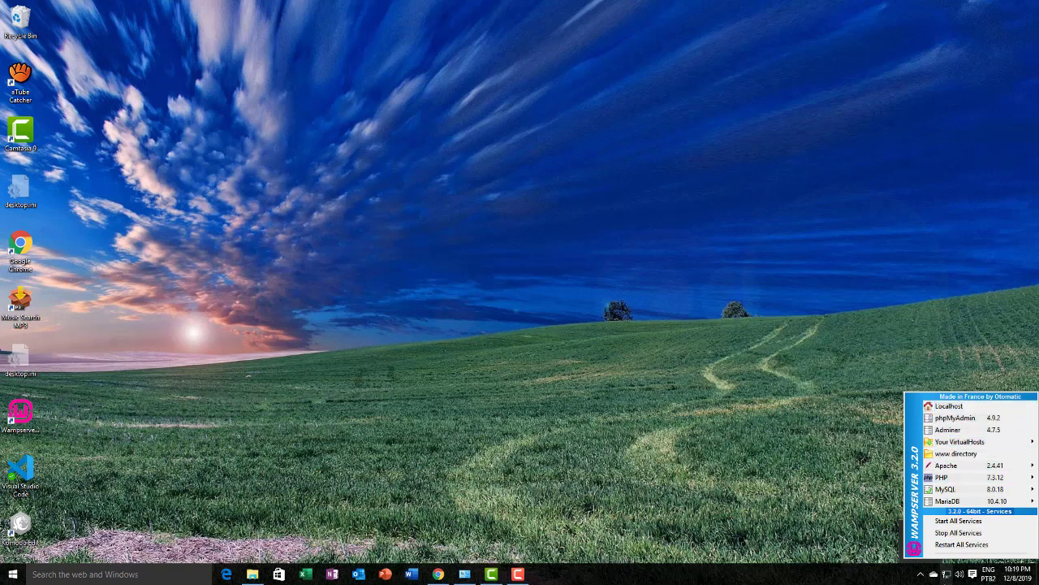
# Examine WampServer's administration options, including its tools and help entries, and dismiss them
pyautogui.click(921, 574)
pyautogui.click(921, 573)
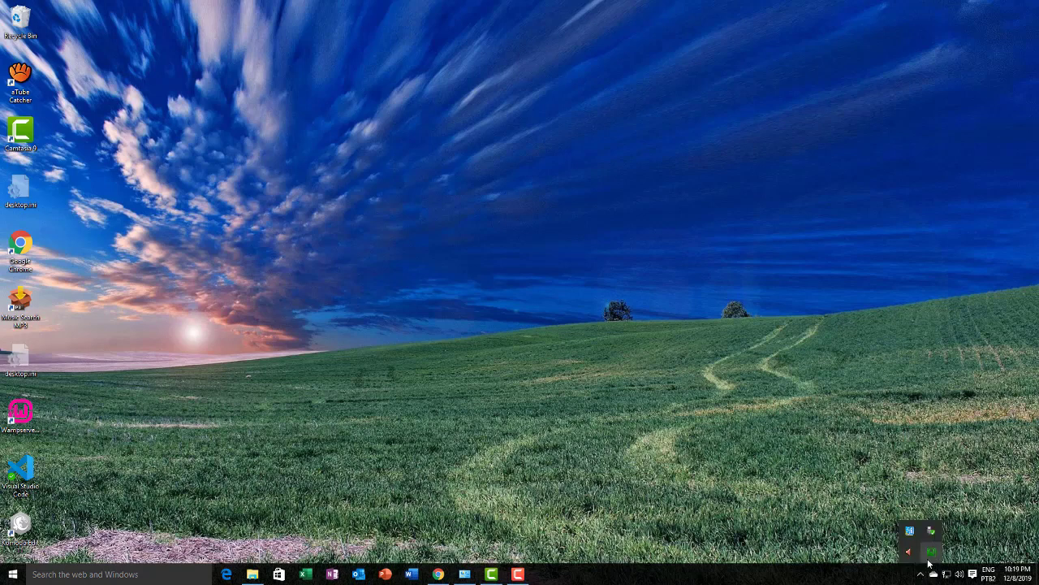
pyautogui.rightClick(929, 561)
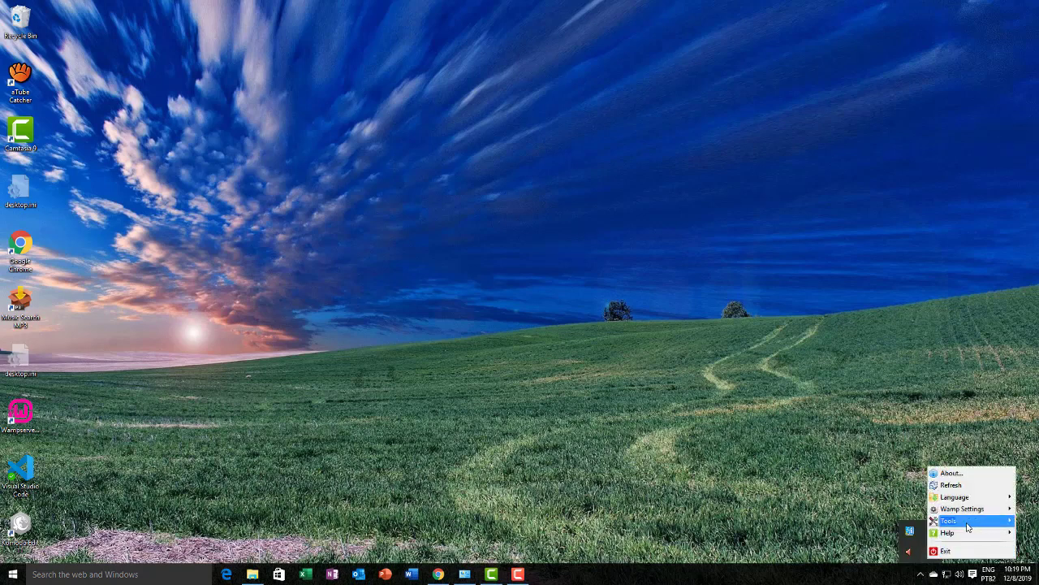
pyautogui.moveTo(967, 527)
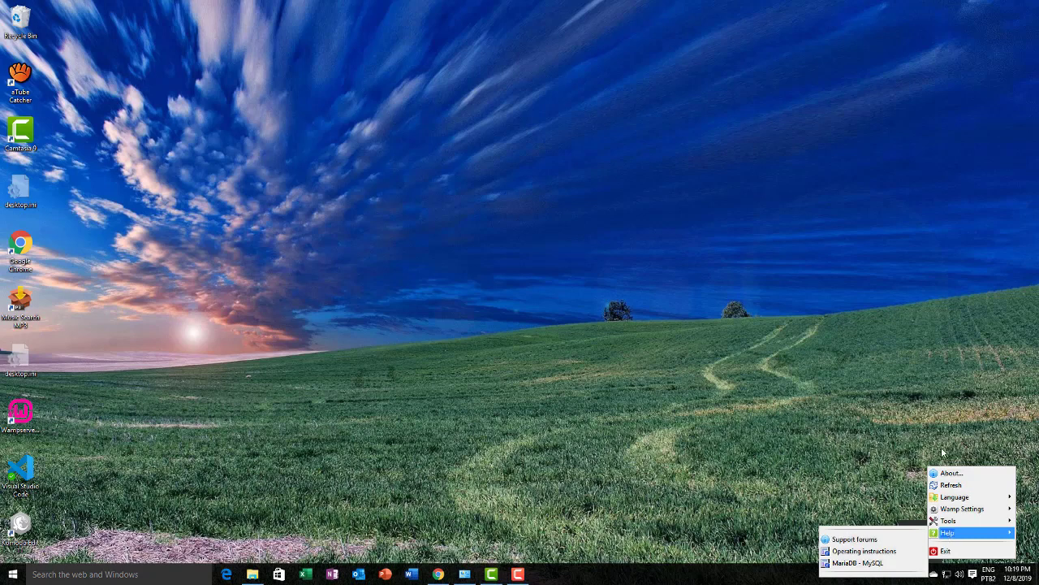
pyautogui.click(870, 416)
# Open WampServer's localhost homepage in the browser, review the server configuration, and minimize the browser window
pyautogui.click(920, 574)
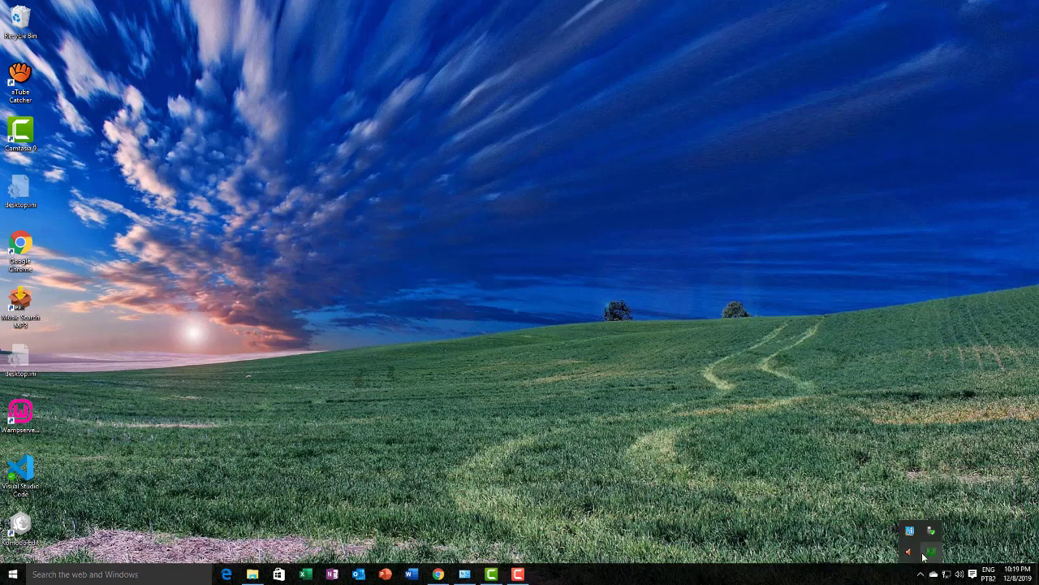
pyautogui.click(932, 552)
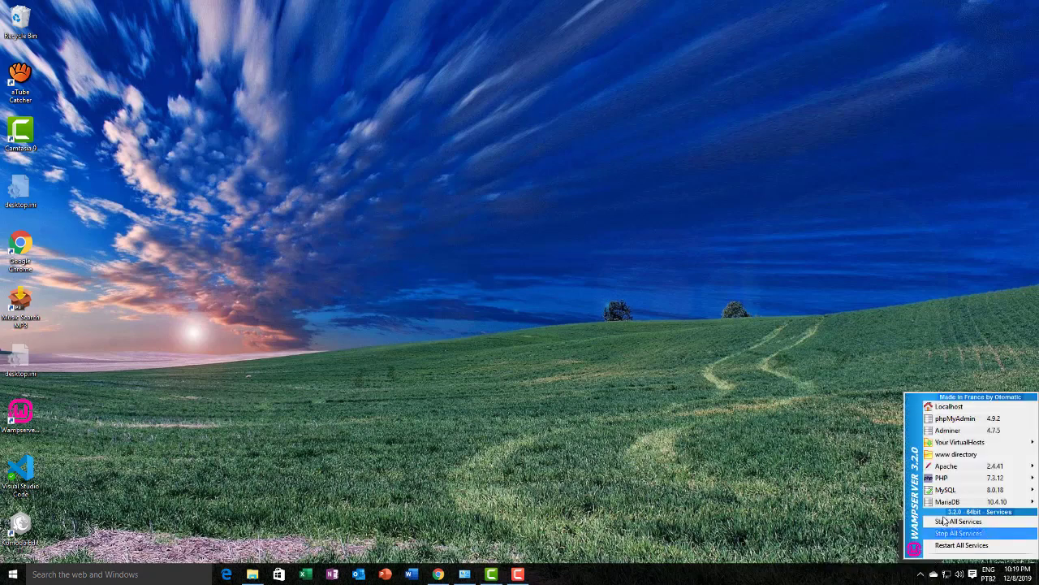
pyautogui.click(963, 409)
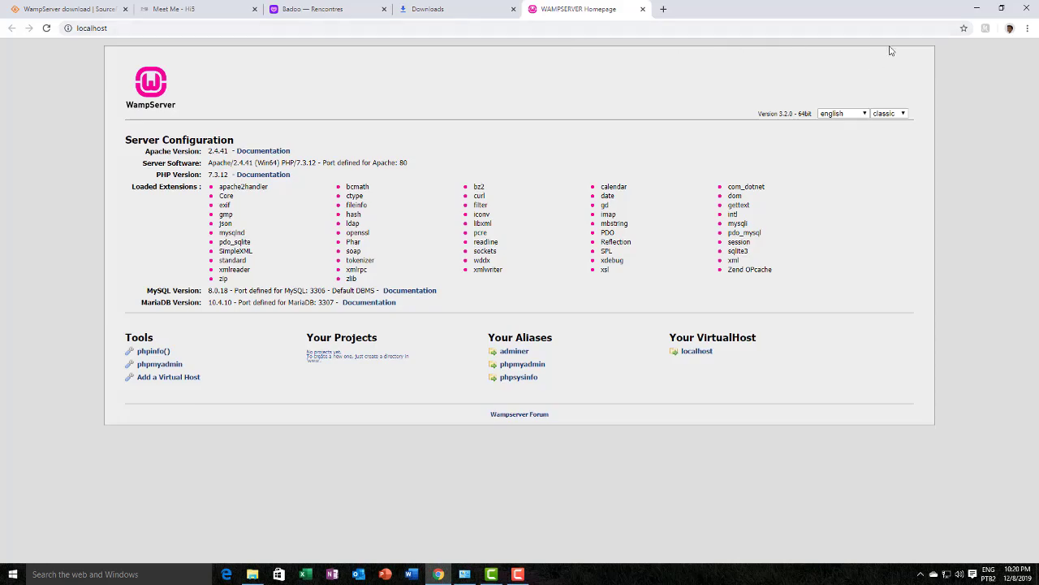
pyautogui.click(977, 8)
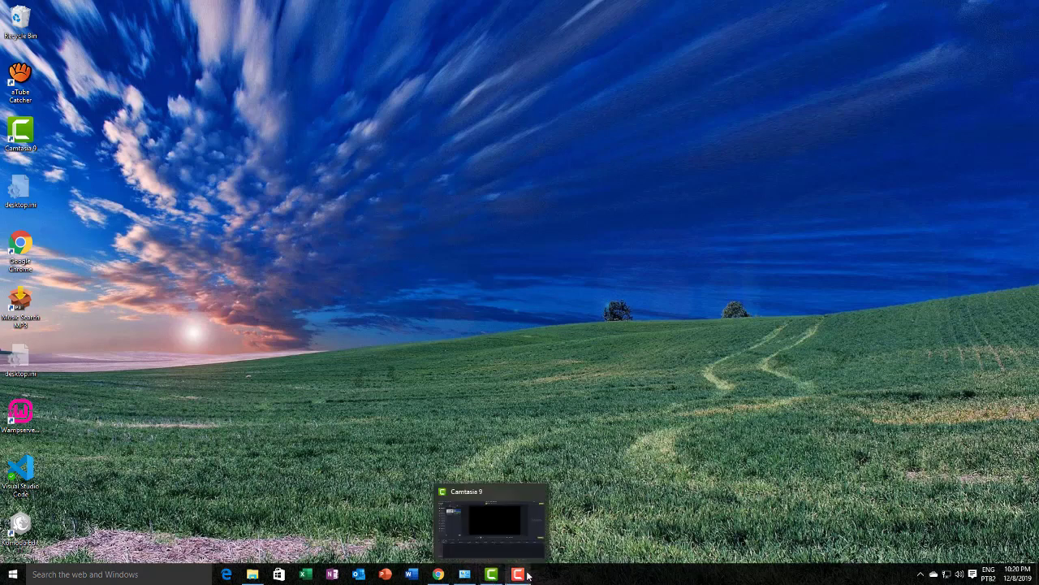
pyautogui.moveTo(431, 580)
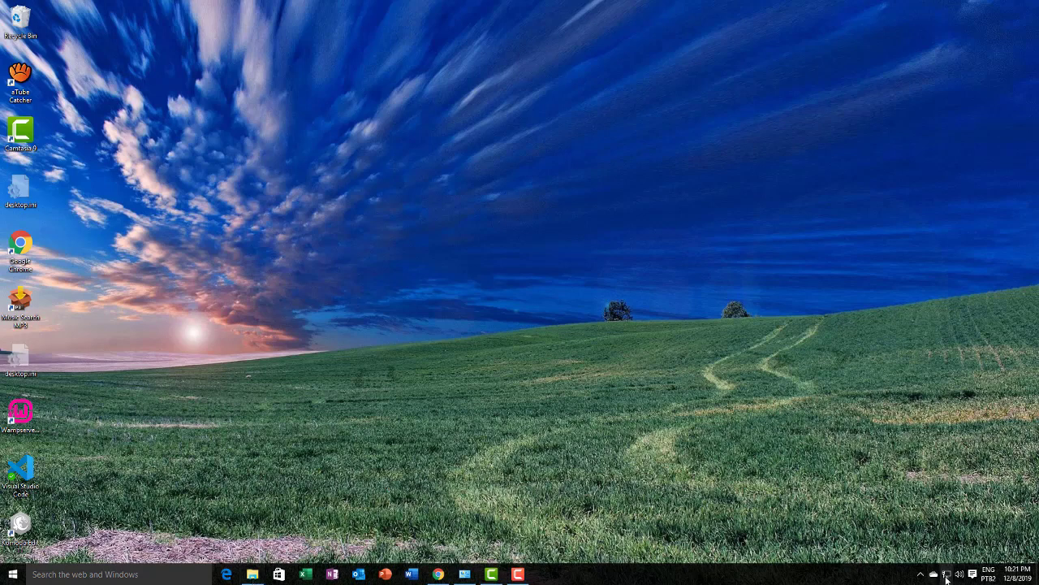
# Open WampServer's www directory in a file window and move the window toward the middle of the desktop
pyautogui.click(921, 574)
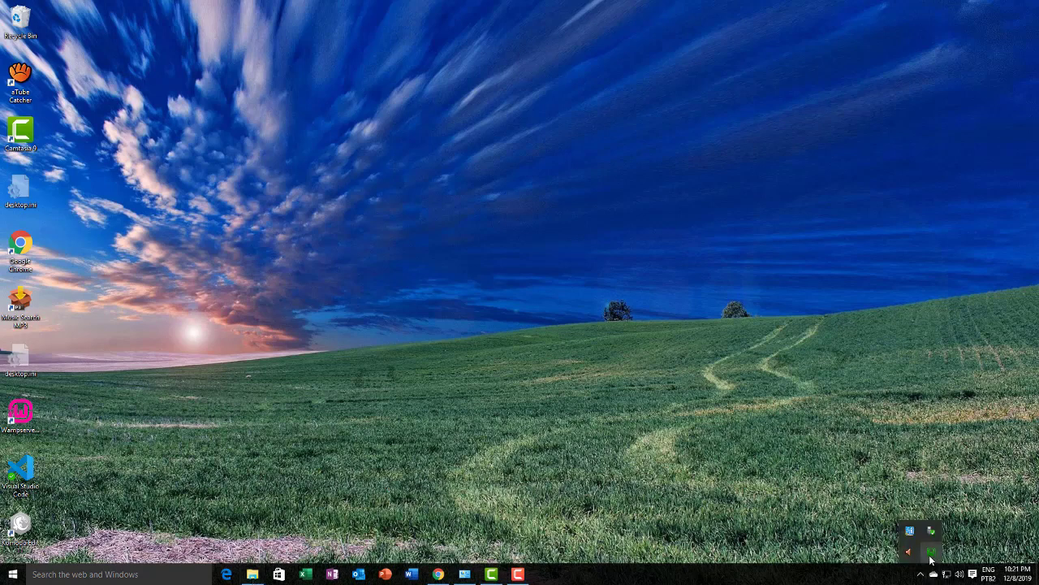
pyautogui.click(931, 557)
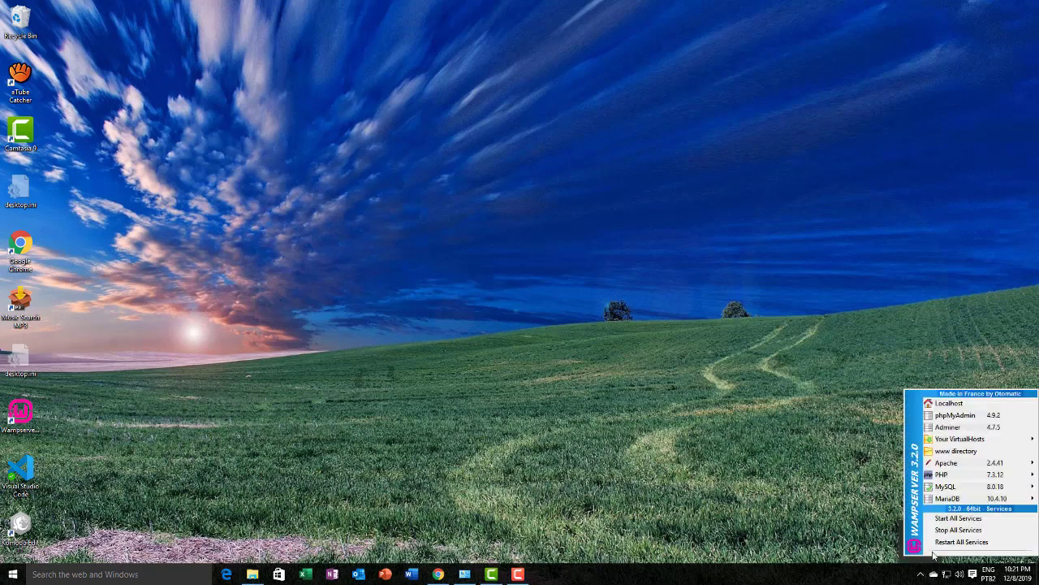
pyautogui.click(952, 457)
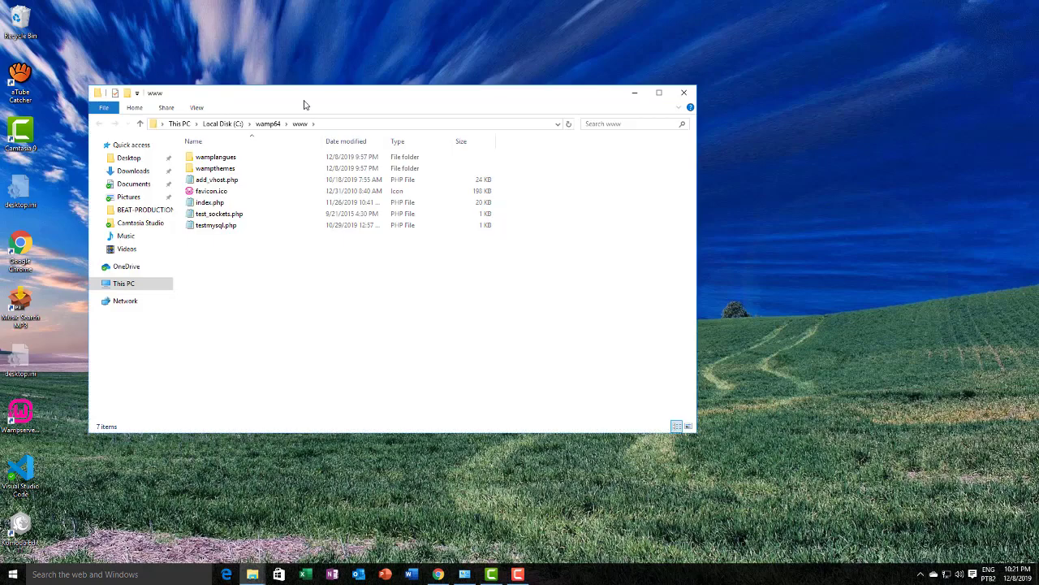
pyautogui.moveTo(304, 100); pyautogui.dragTo(439, 142)
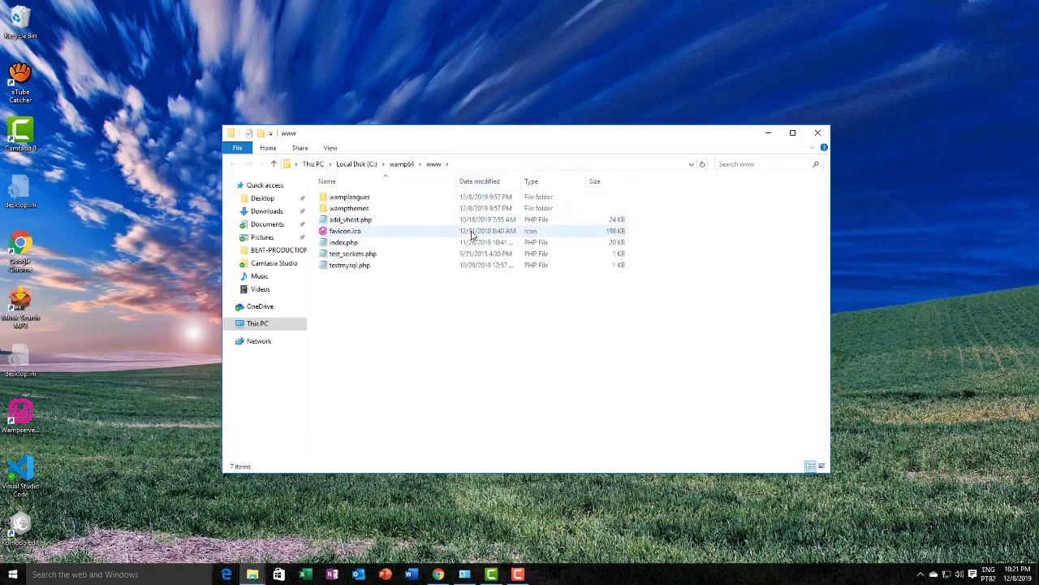
# View the code of the www directory's index.php in Notepad and close the file without editing it
pyautogui.click(352, 253)
pyautogui.click(349, 242)
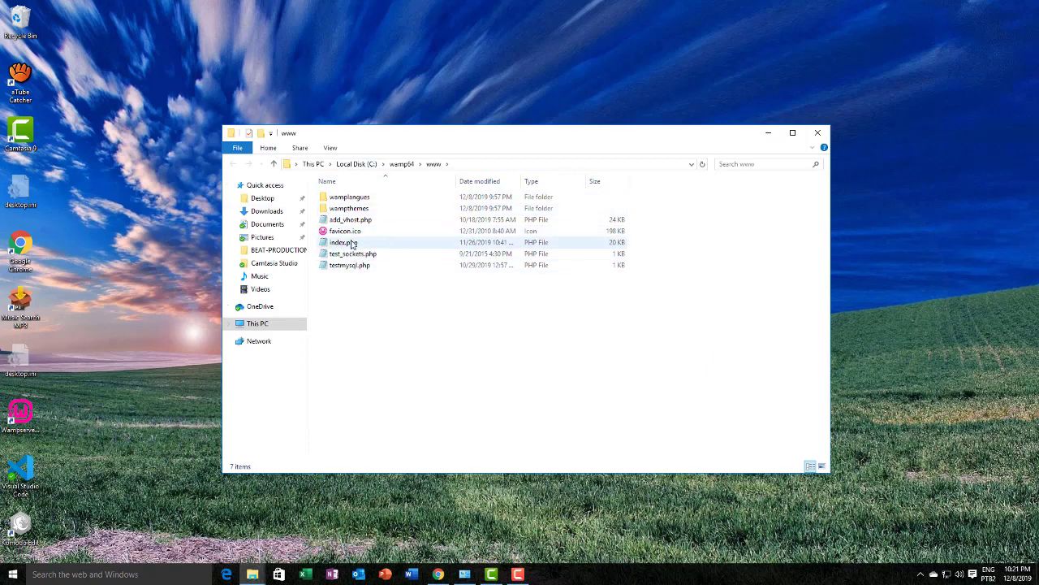
pyautogui.doubleClick(349, 242)
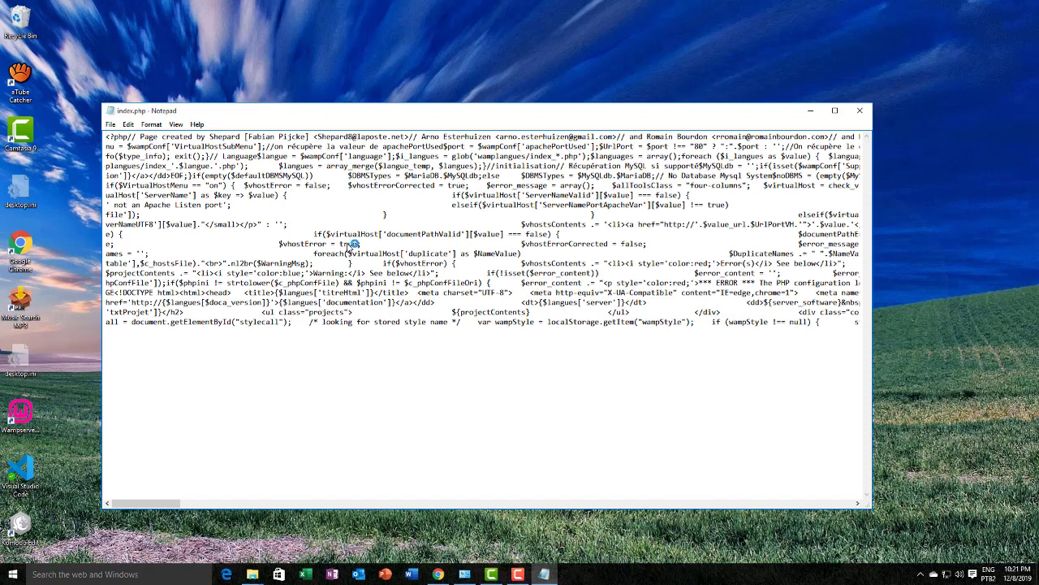
pyautogui.click(111, 125)
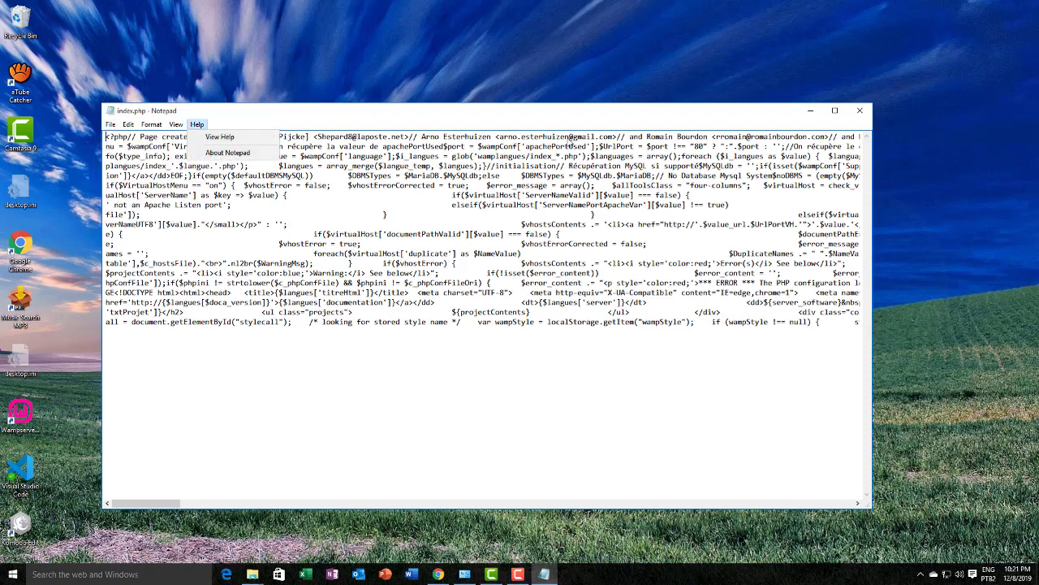
pyautogui.click(858, 111)
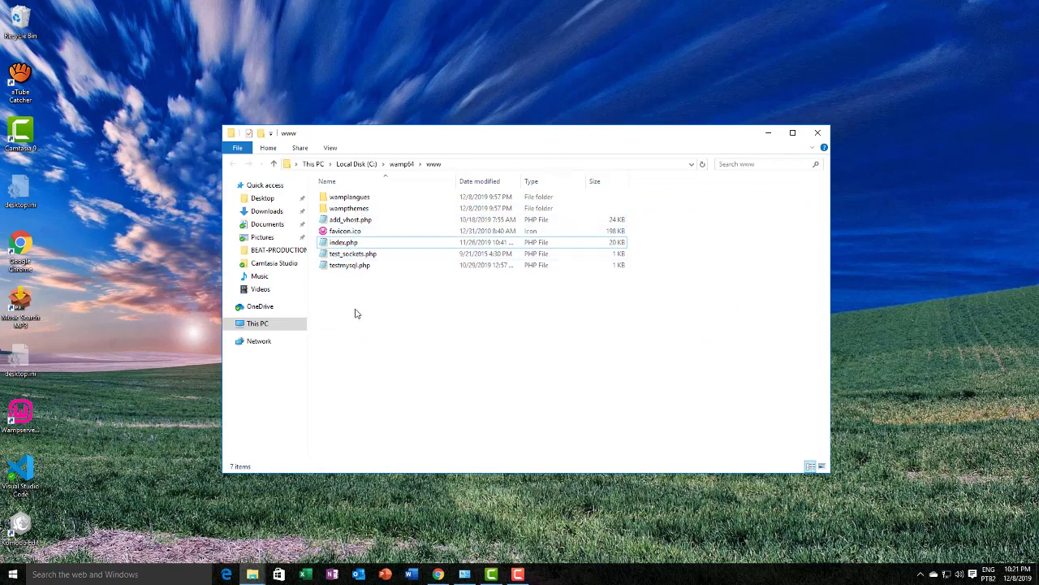
pyautogui.moveTo(355, 314); pyautogui.dragTo(331, 191)
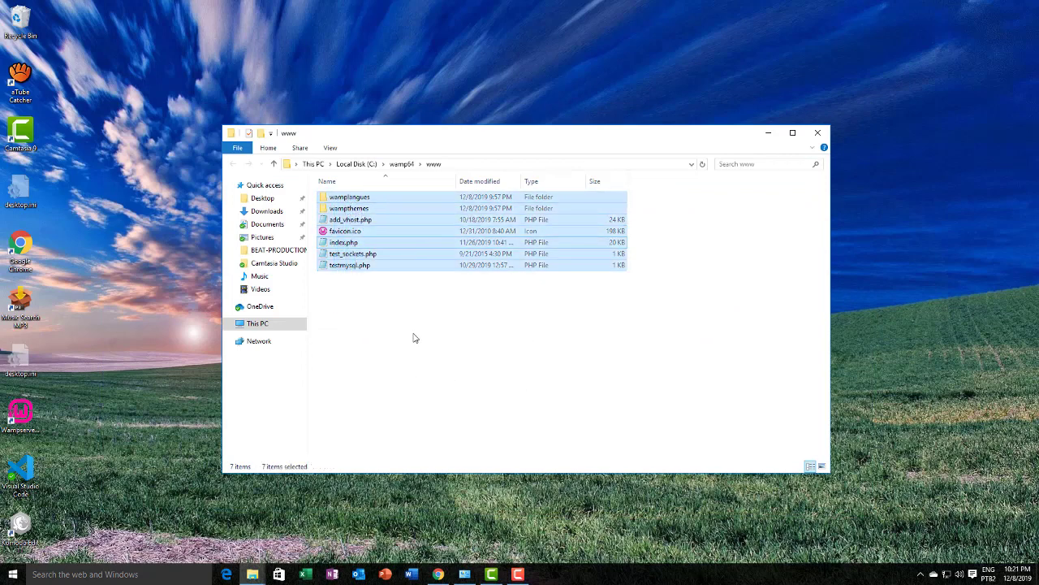
pyautogui.click(414, 337)
# Create a new folder named site in the www directory
pyautogui.rightClick(330, 294)
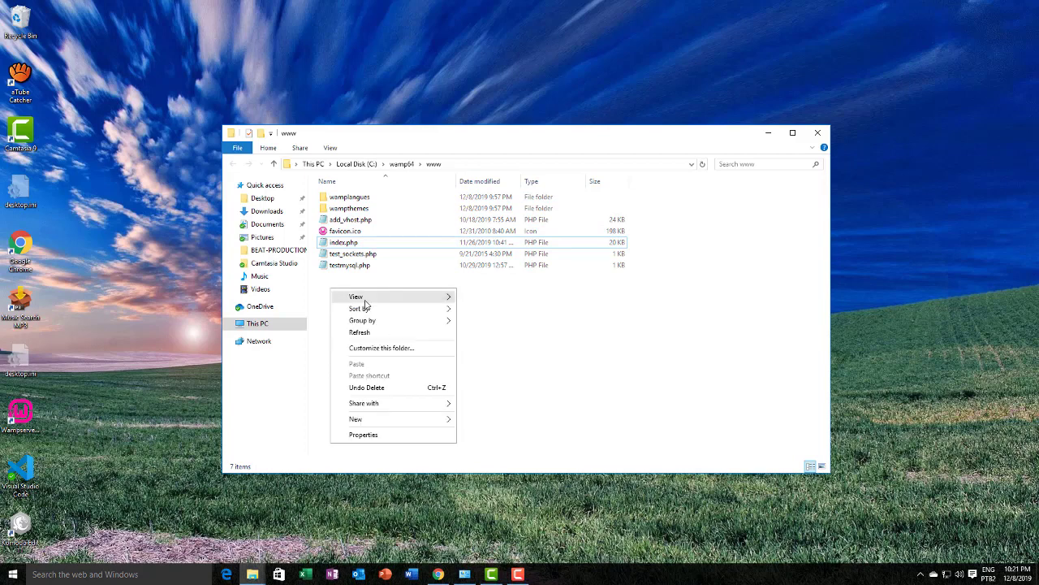
pyautogui.moveTo(371, 419)
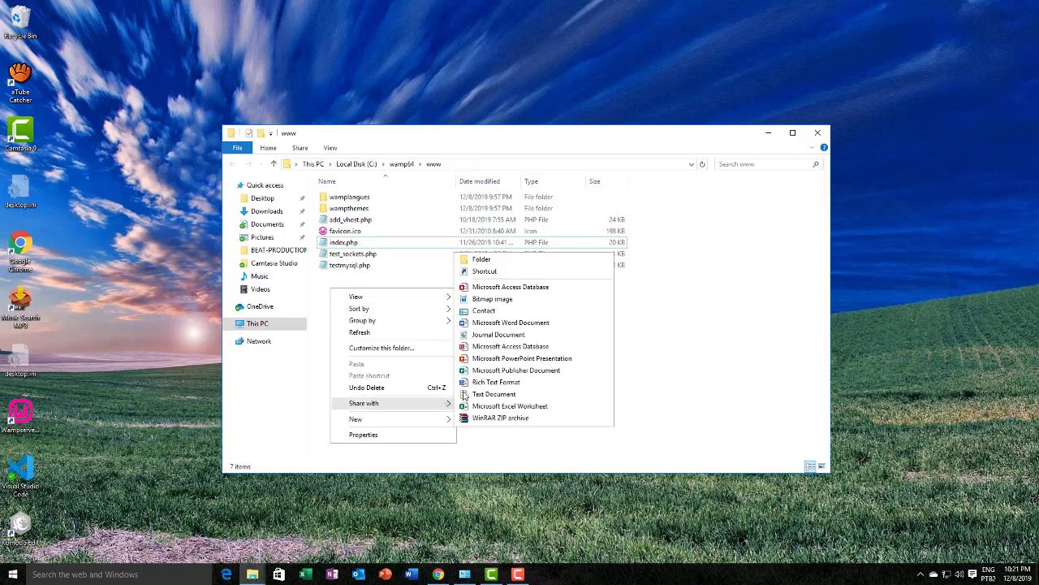
pyautogui.click(487, 261)
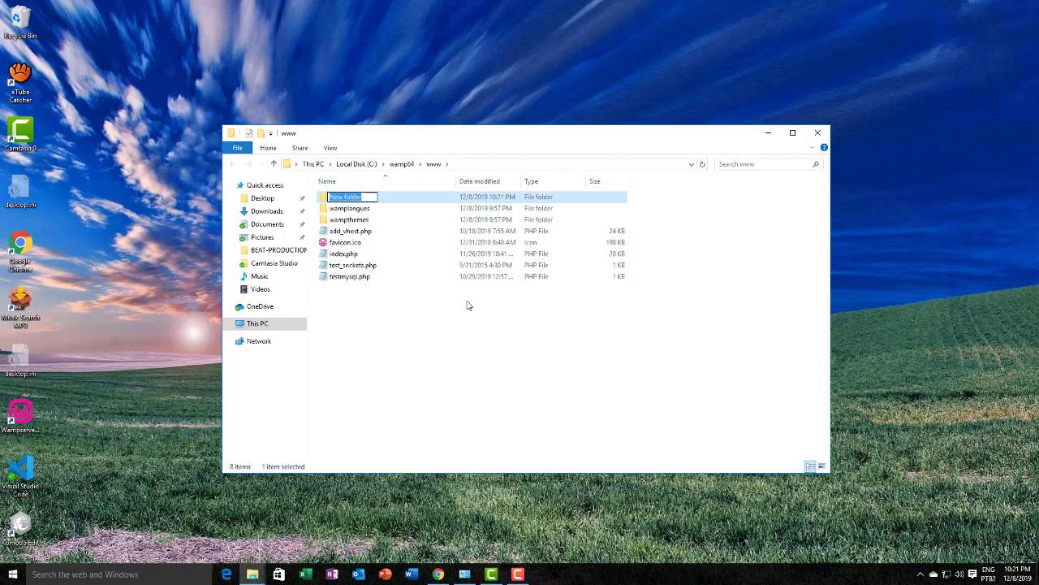
pyautogui.write('site')
pyautogui.press('Return')
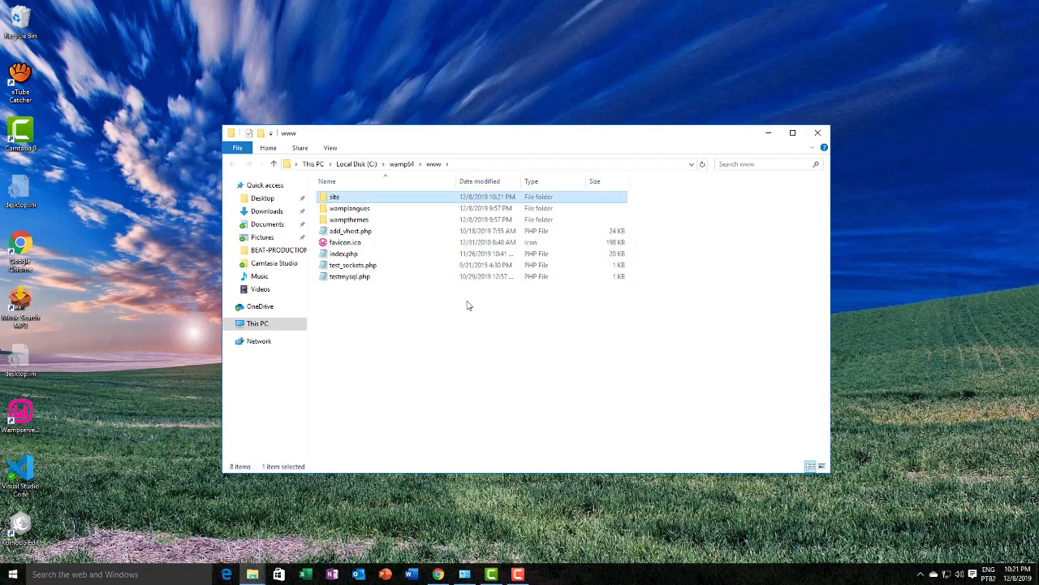
# Create a new text document inside the site folder and rename it index.php, accepting the extension change
pyautogui.doubleClick(377, 204)
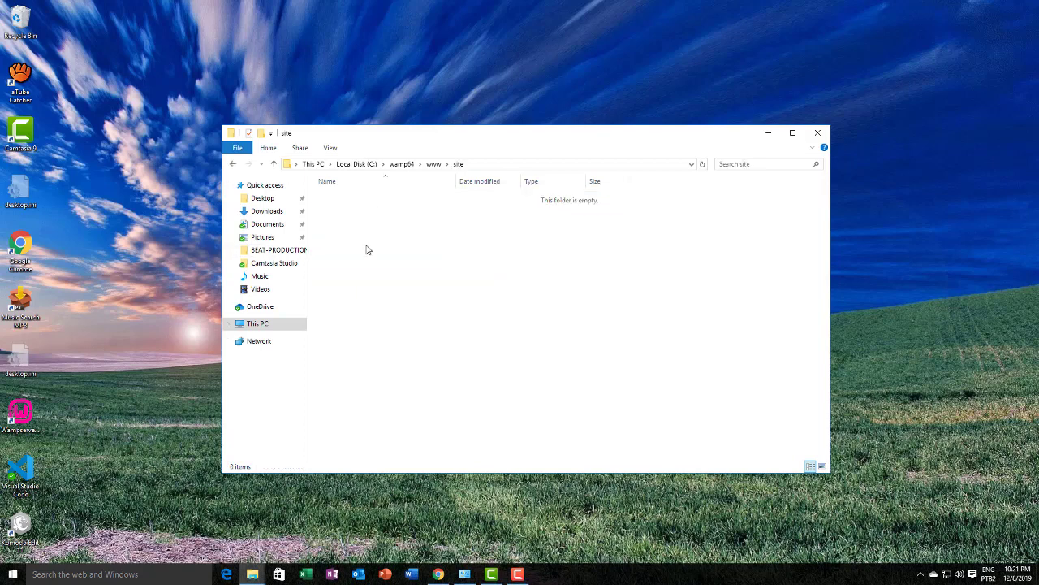
pyautogui.rightClick(366, 245)
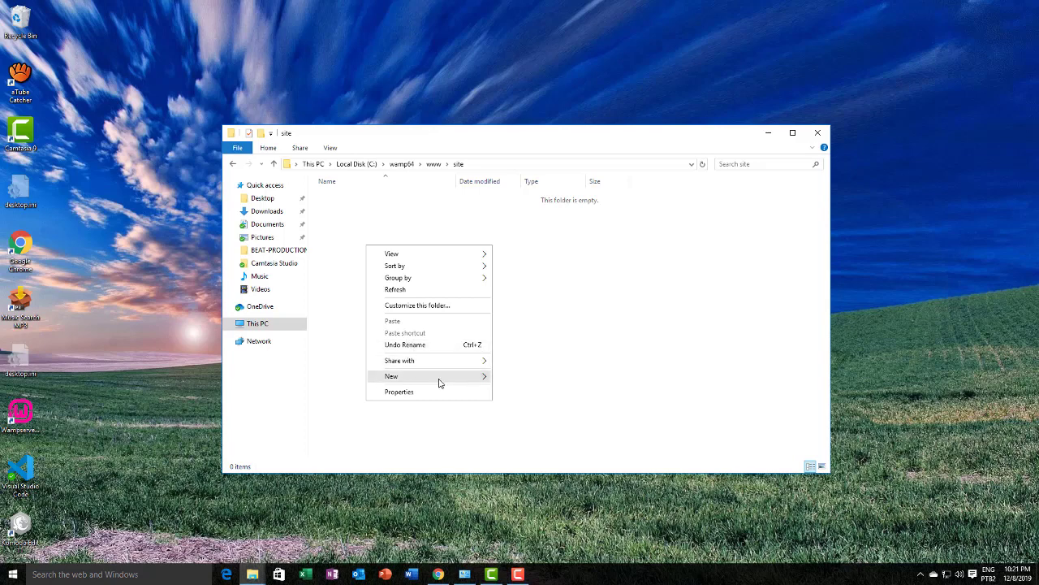
pyautogui.moveTo(440, 380)
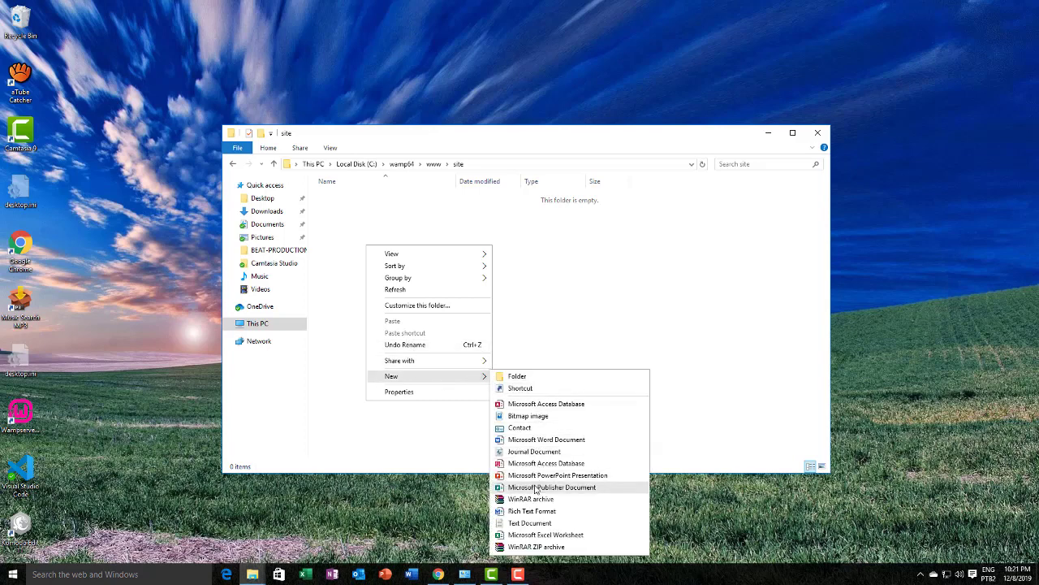
pyautogui.click(534, 520)
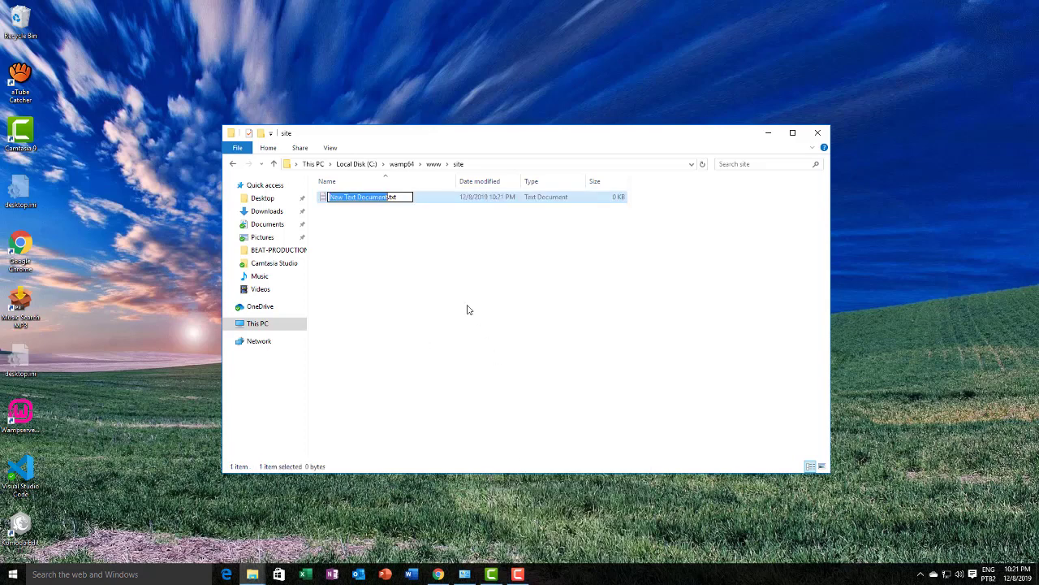
pyautogui.click(402, 197)
pyautogui.moveTo(401, 197); pyautogui.dragTo(298, 201)
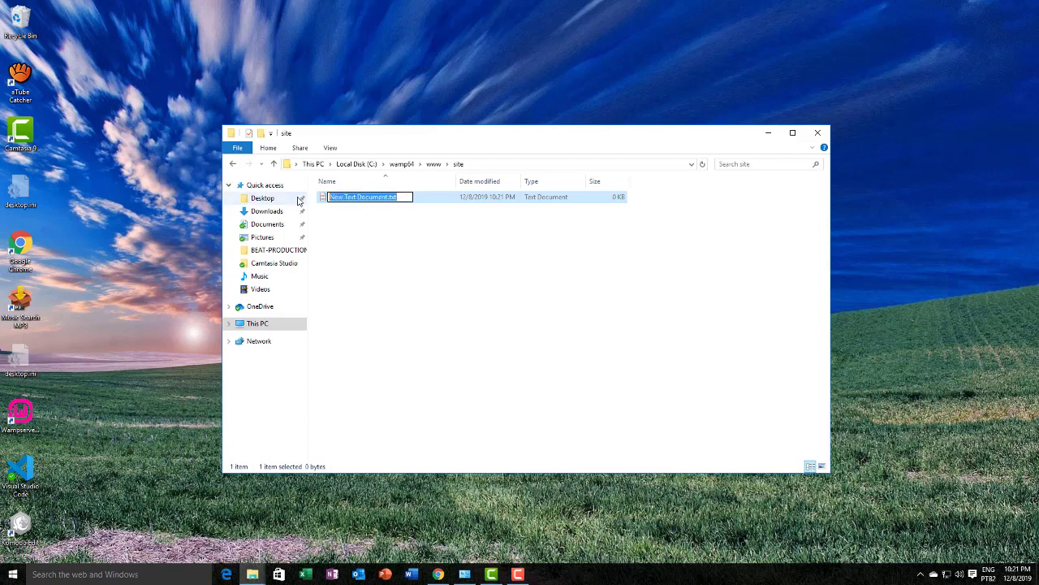
pyautogui.write('index.')
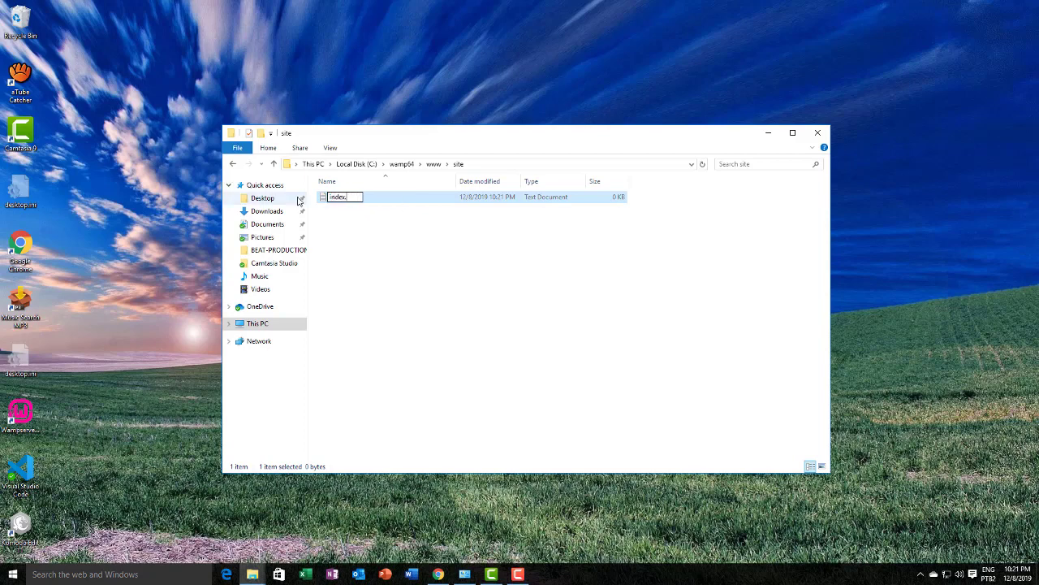
pyautogui.write('php')
pyautogui.press('Return')
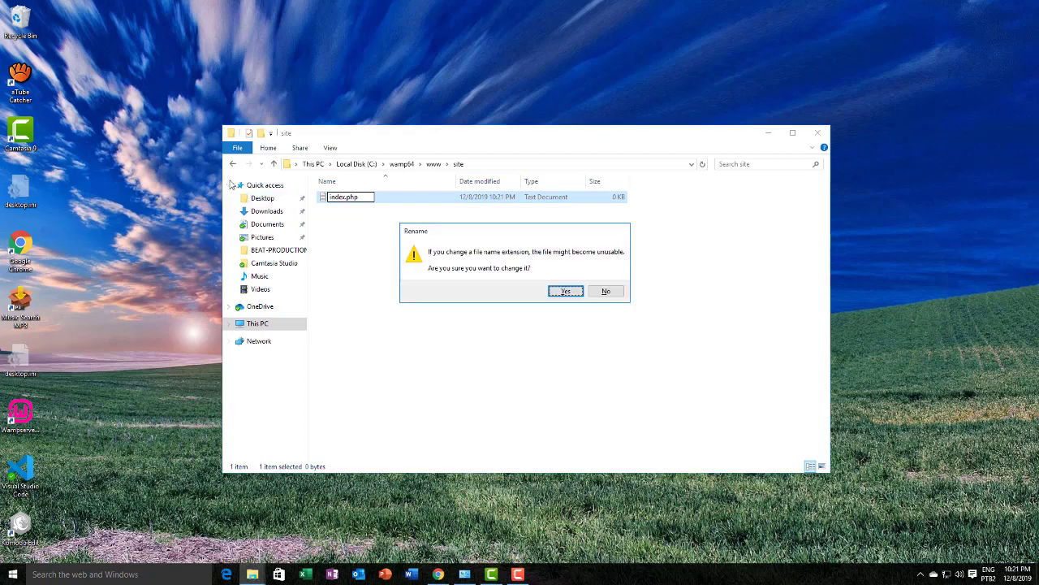
pyautogui.click(566, 292)
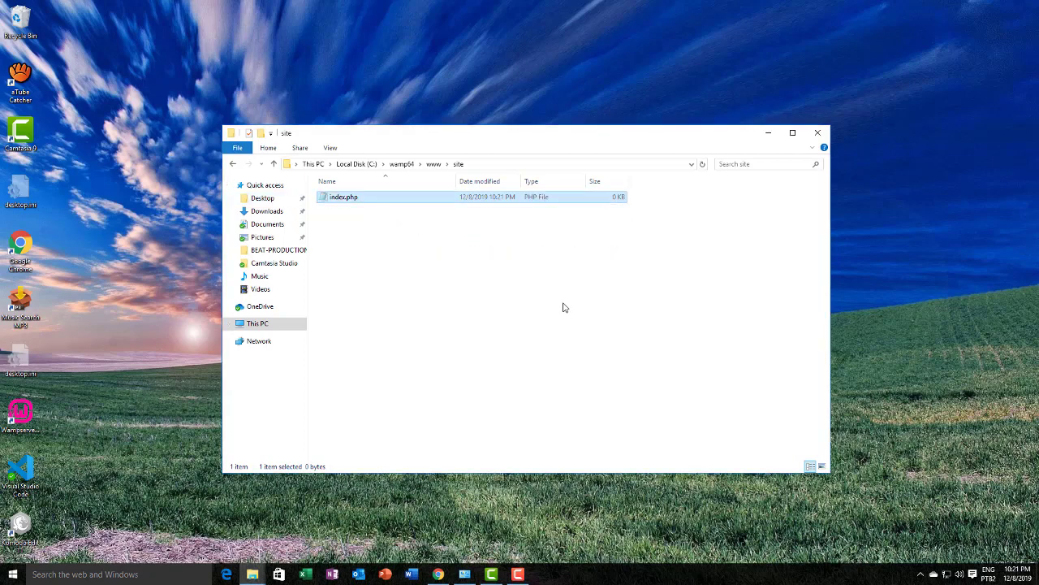
# Open the site folder's index.php in Notepad and move its window down to uncover the folder window
pyautogui.rightClick(355, 203)
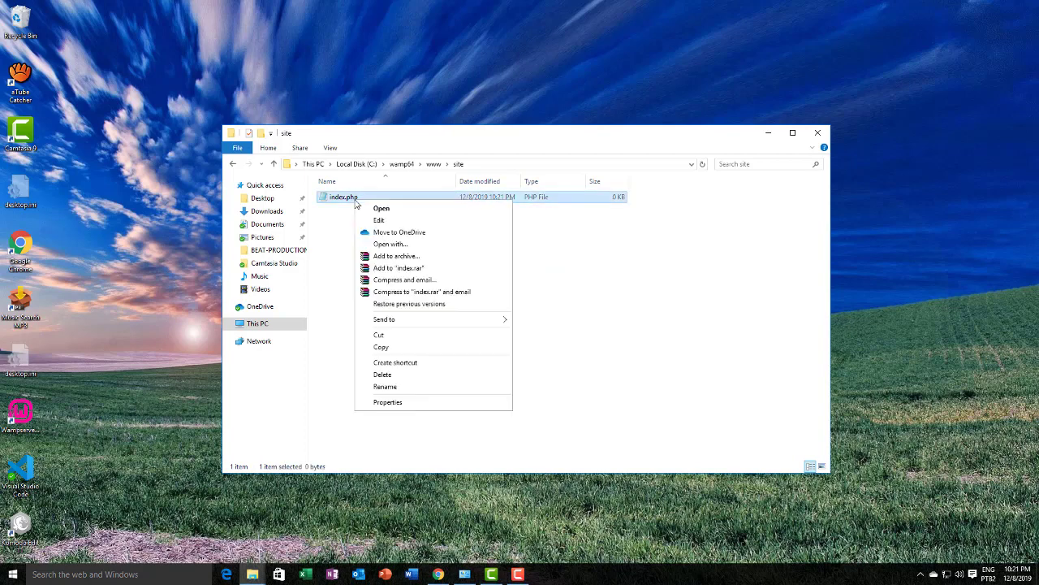
pyautogui.click(413, 209)
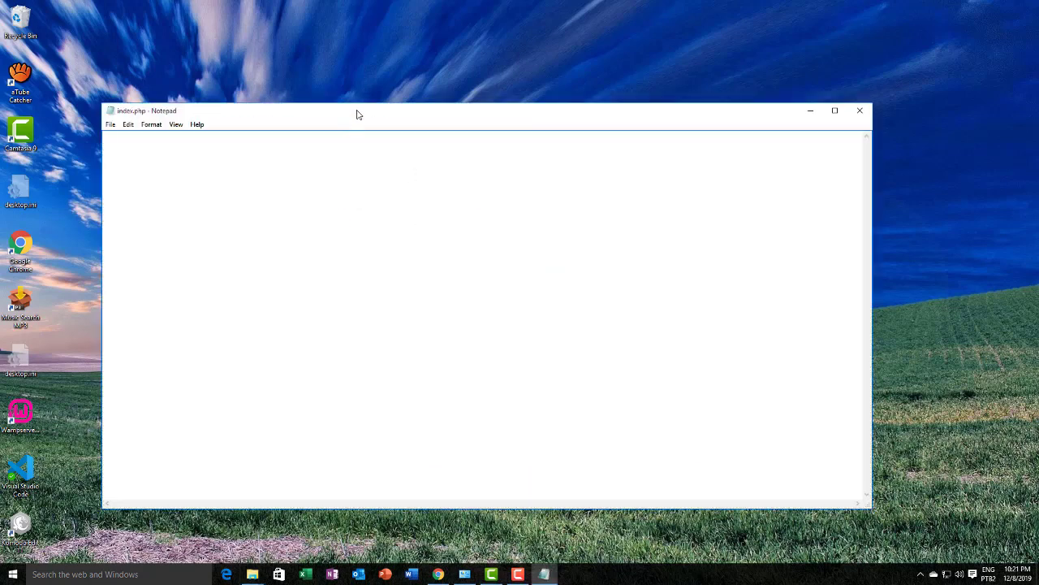
pyautogui.moveTo(356, 112); pyautogui.dragTo(536, 195)
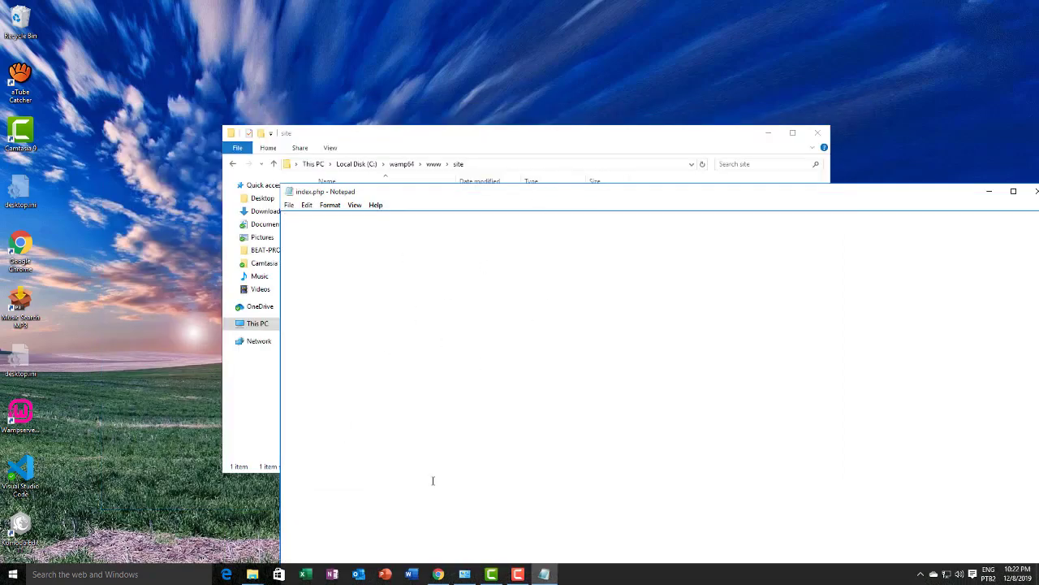
# Switch to Chrome, reload the WampServer homepage and go to the address localhost/site/index
pyautogui.click(438, 574)
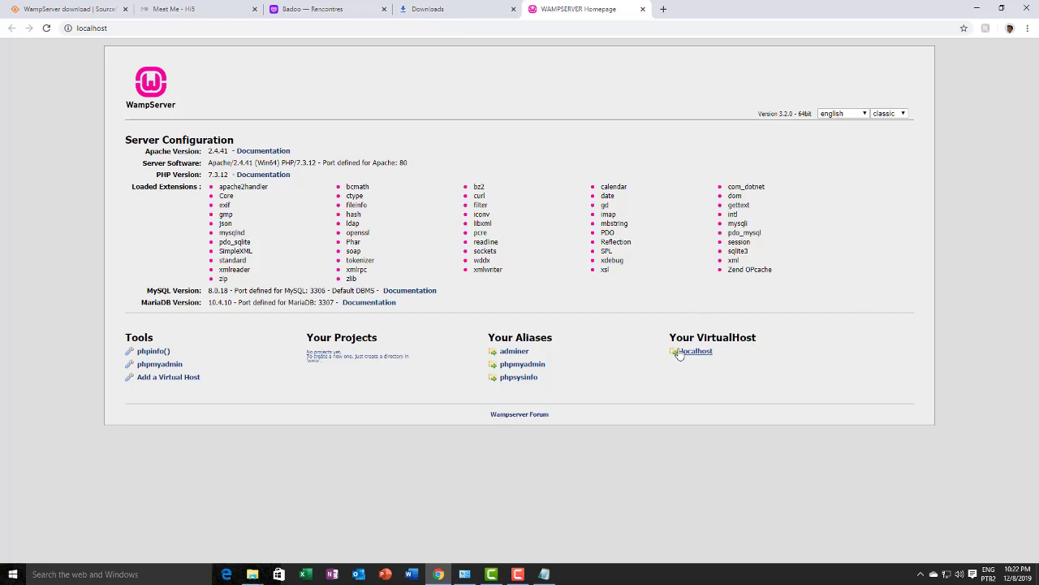
pyautogui.click(47, 28)
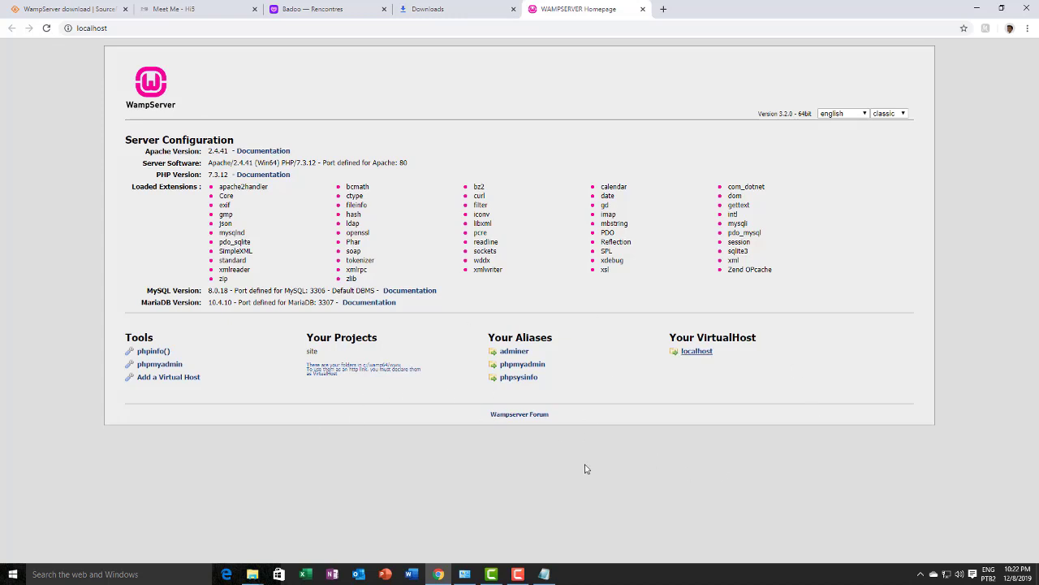
pyautogui.click(146, 30)
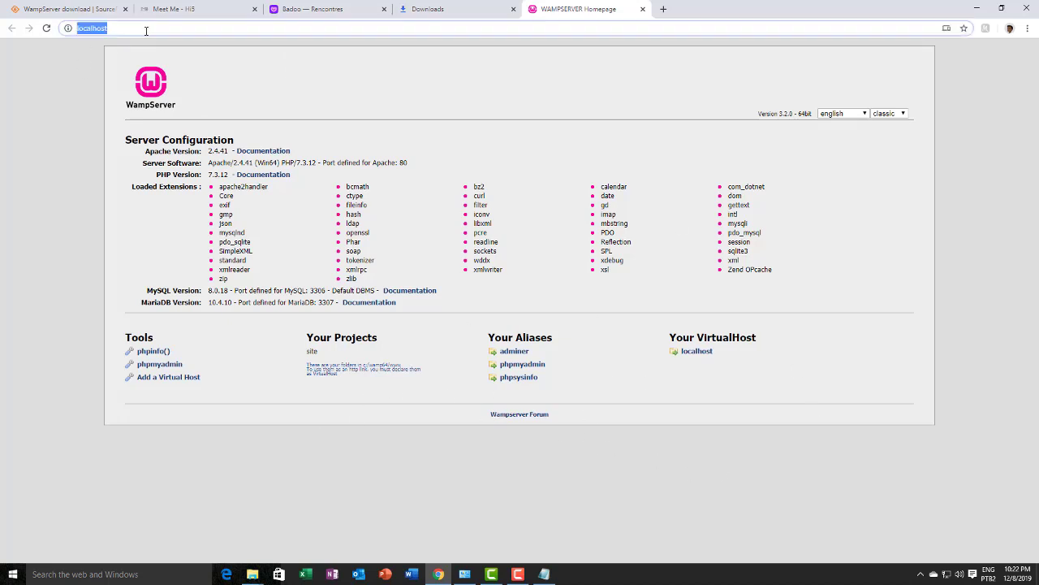
pyautogui.click(151, 28)
pyautogui.moveTo(141, 31); pyautogui.dragTo(46, 31)
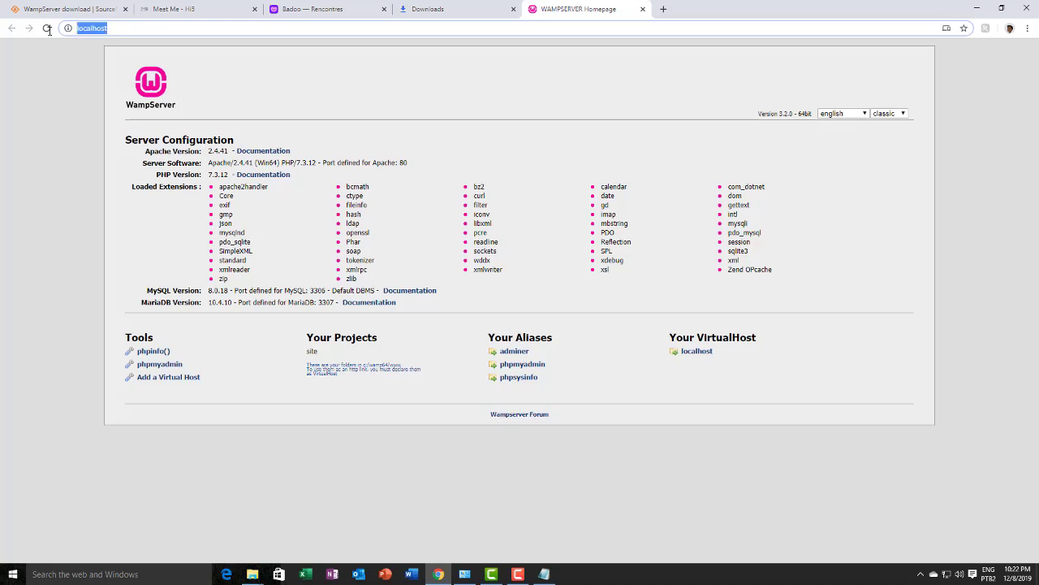
pyautogui.click(124, 27)
pyautogui.write('/')
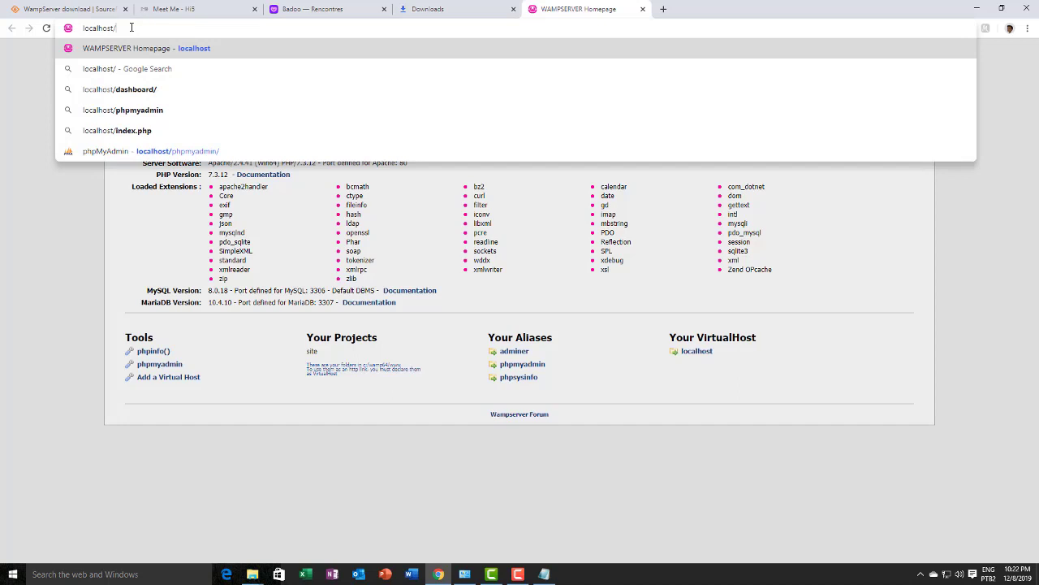
pyautogui.write('site')
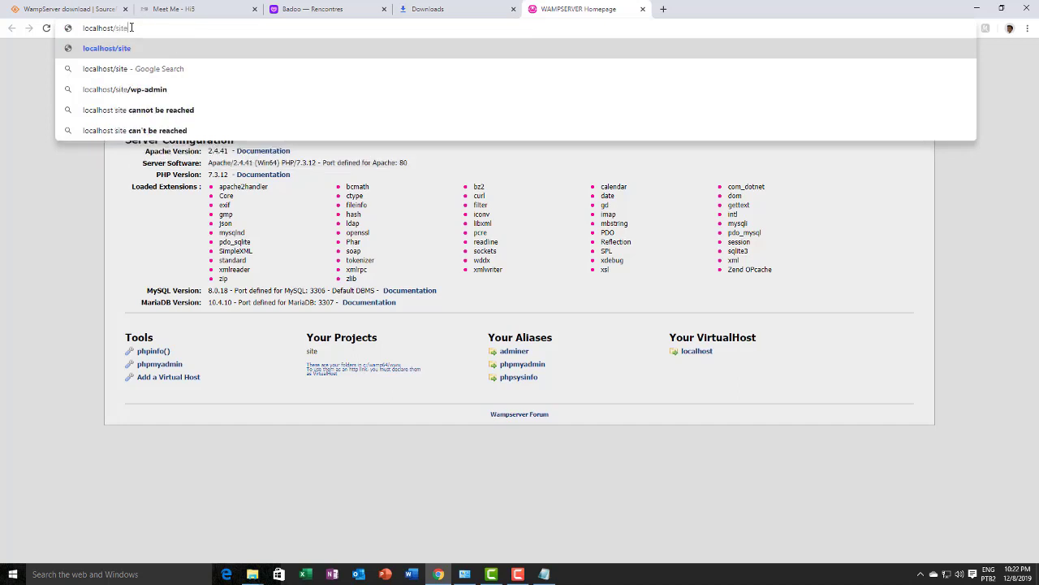
pyautogui.write('/inde')
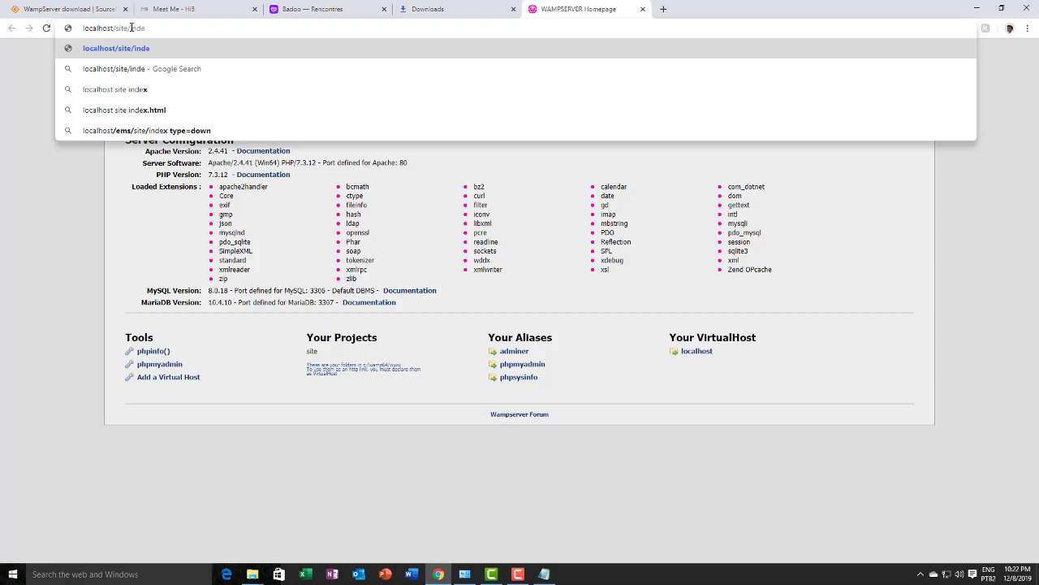
pyautogui.write('x')
pyautogui.press('Return')
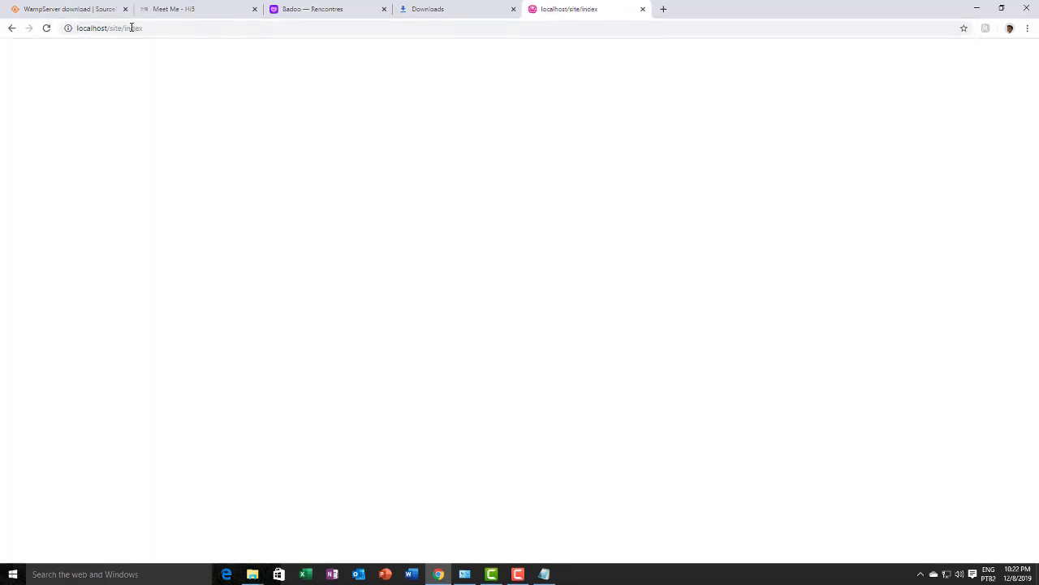
pyautogui.moveTo(186, 33); pyautogui.dragTo(65, 26)
pyautogui.click(164, 93)
pyautogui.doubleClick(82, 30)
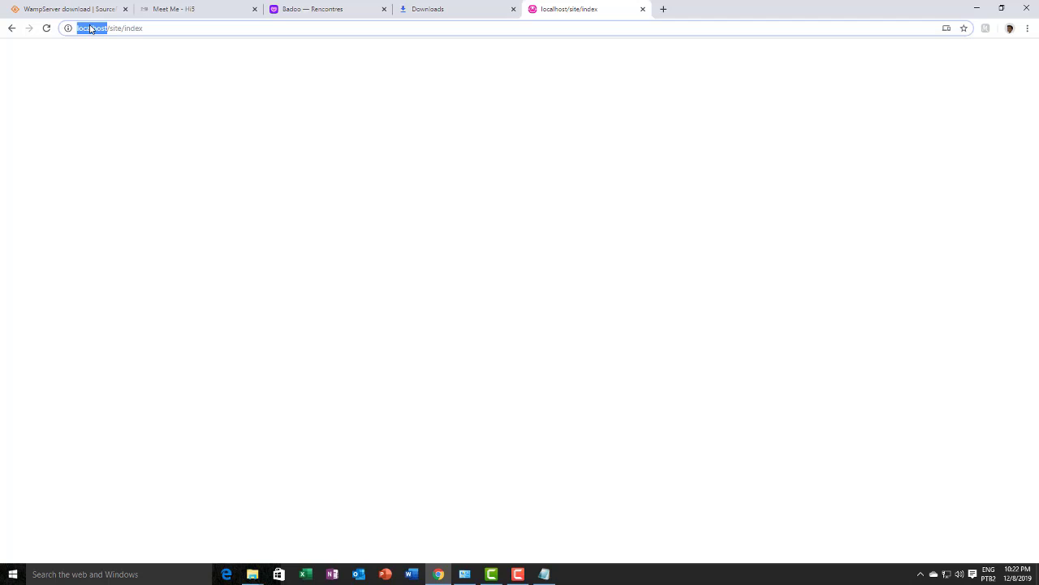
pyautogui.doubleClick(116, 28)
pyautogui.click(151, 48)
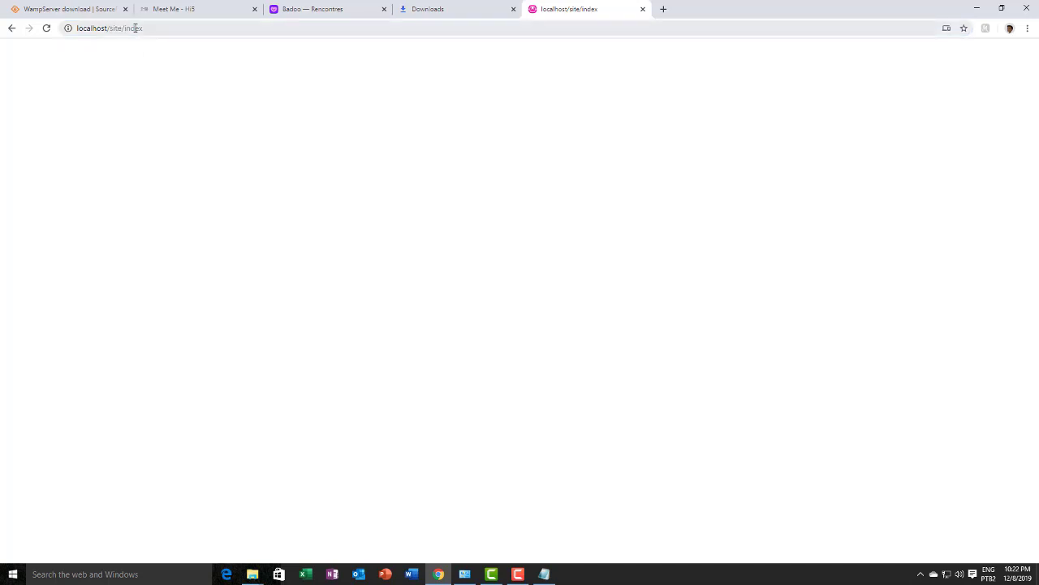
pyautogui.click(140, 30)
pyautogui.click(138, 30)
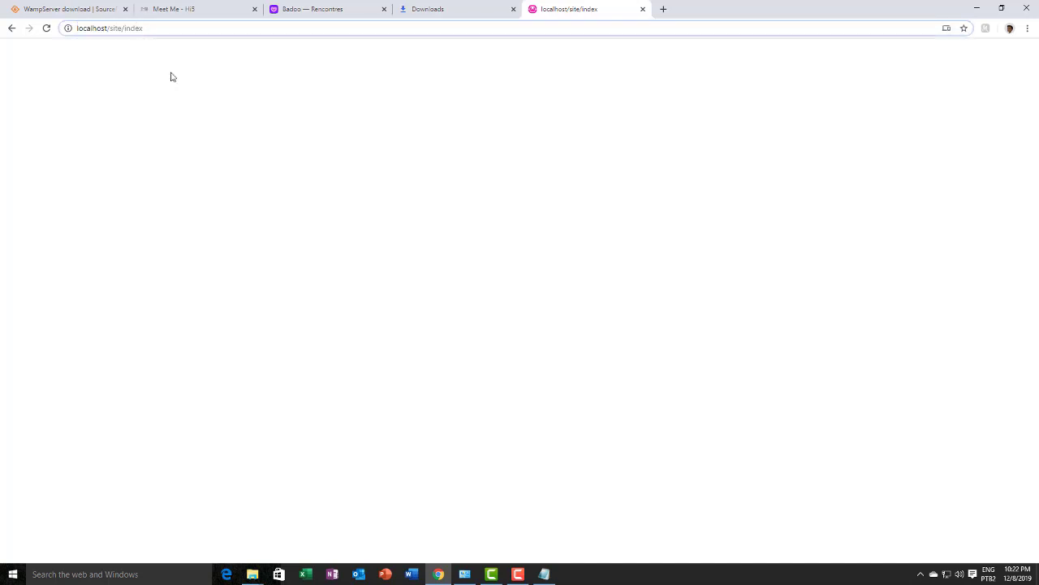
# Write <p> Bonjour! </p> in the site folder's index.php, save it and reload localhost/site/index in Chrome
pyautogui.click(544, 574)
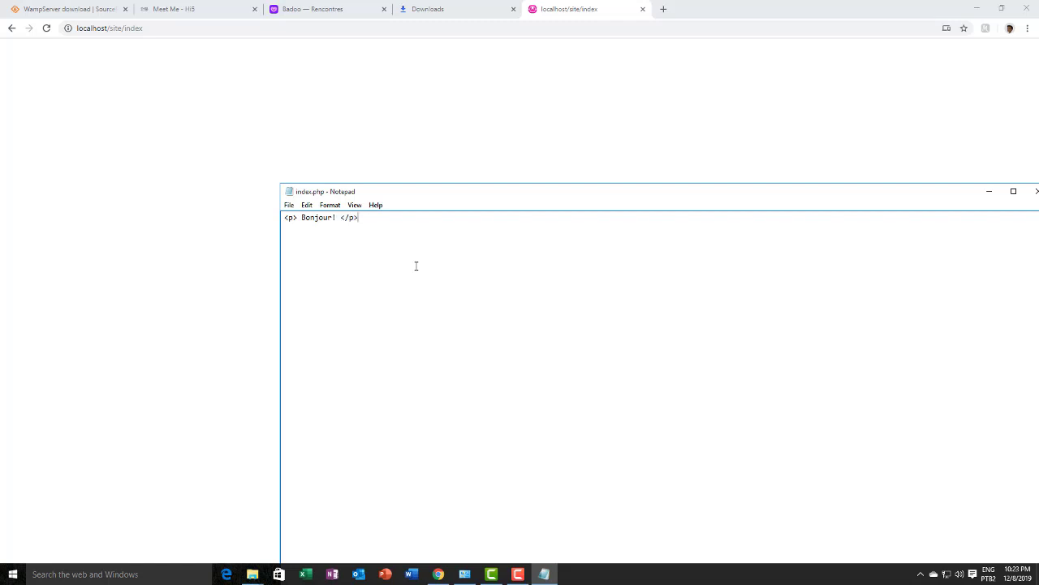
pyautogui.click(197, 102)
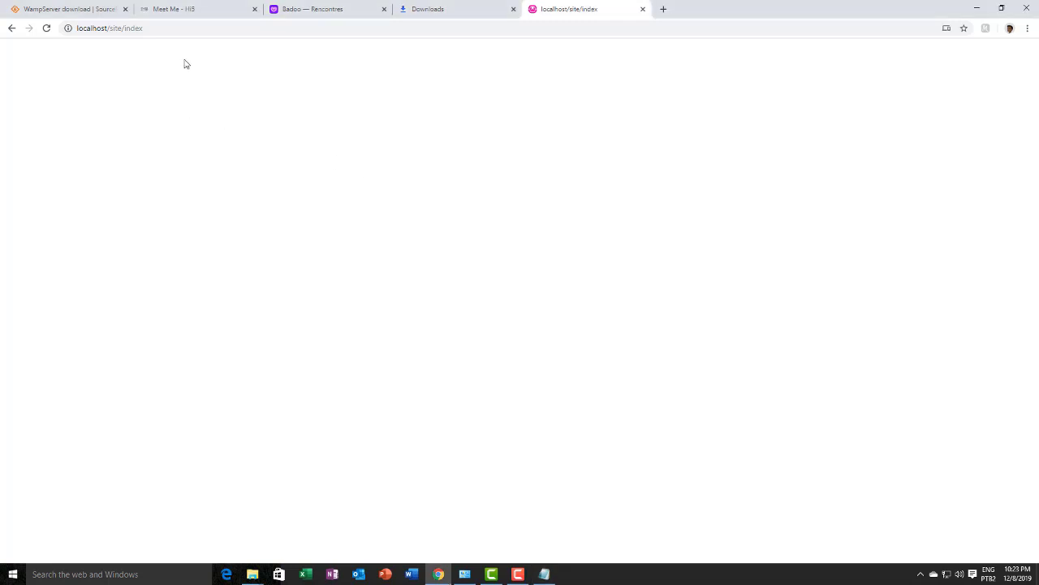
pyautogui.click(189, 32)
pyautogui.click(190, 33)
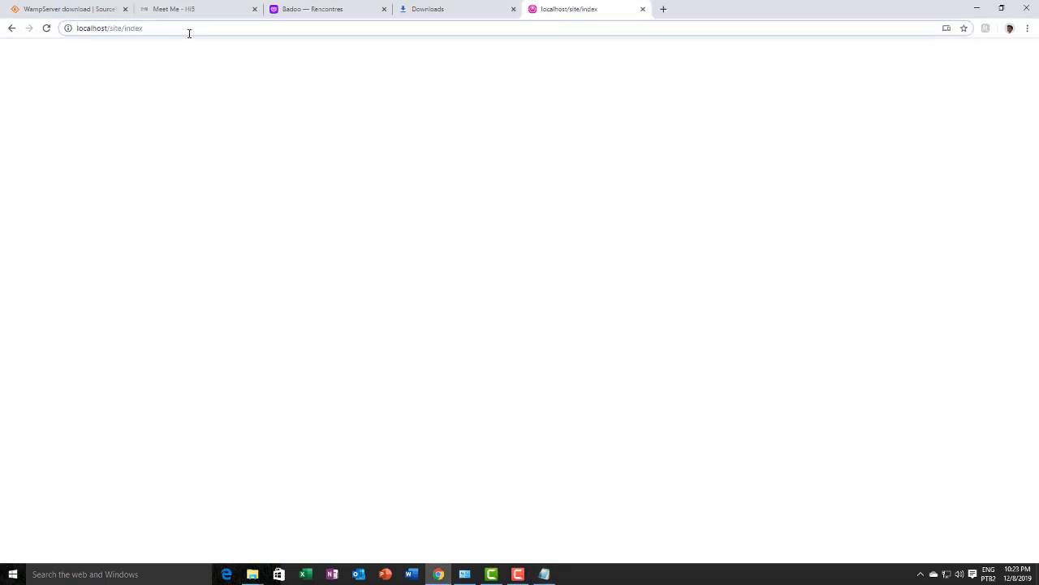
pyautogui.press('Return')
# Examine the Bonjour! text on the localhost/site/index page with the page zoom at 300%
pyautogui.tripleClick(29, 47)
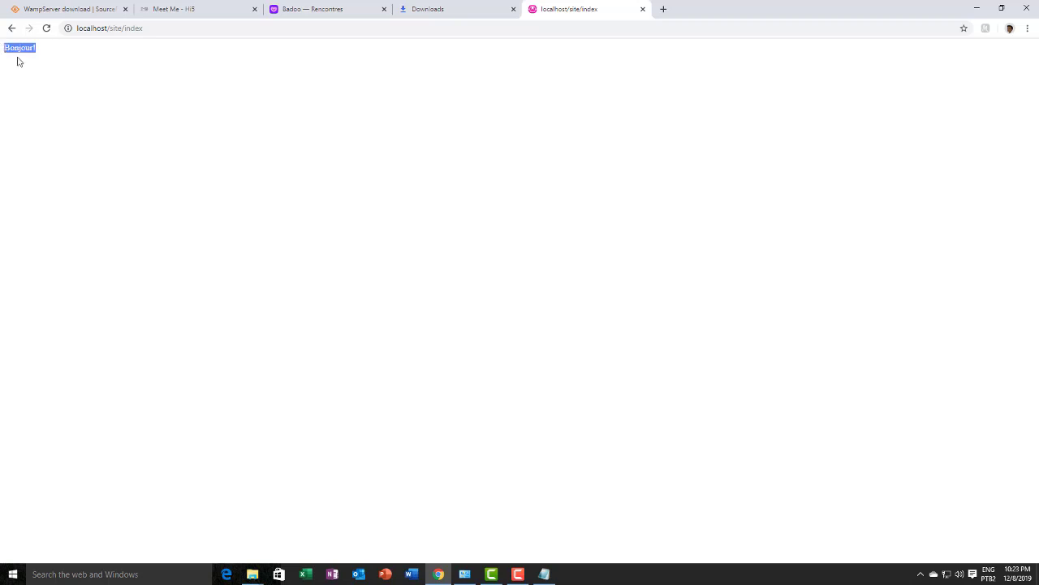
pyautogui.click(32, 68)
pyautogui.scroll(7, 31, 66)
pyautogui.scroll(2, 32, 68)
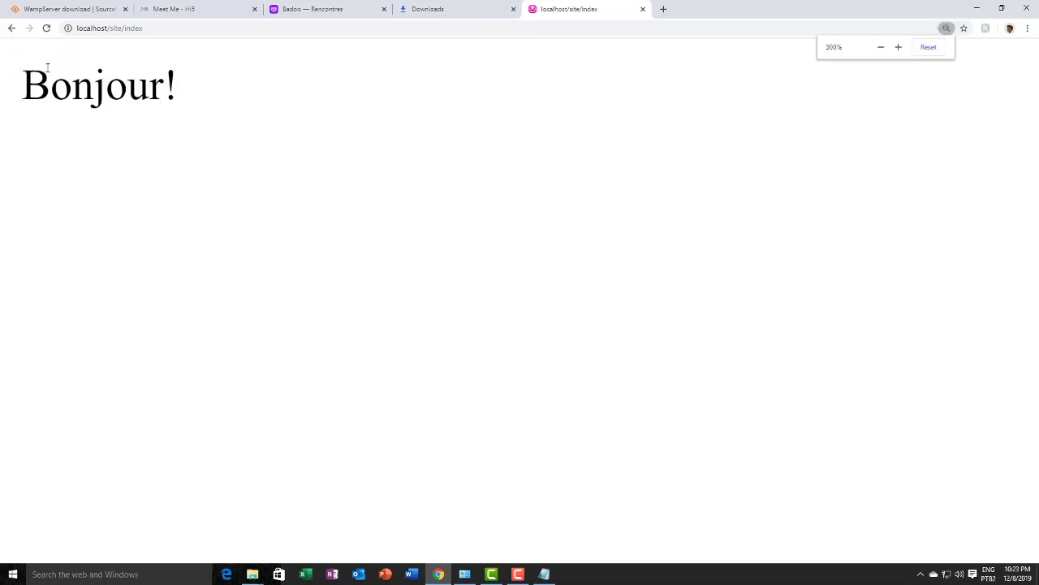
pyautogui.click(155, 27)
pyautogui.click(248, 110)
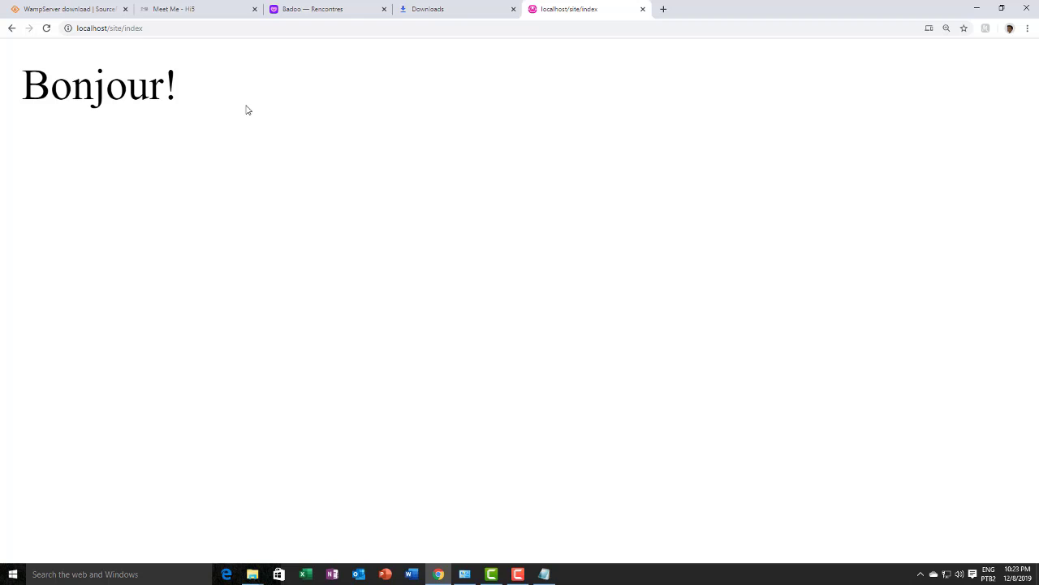
# Shrink the Chrome window to compare the page with the index.php code in Notepad, and minimize Chrome
pyautogui.click(1002, 7)
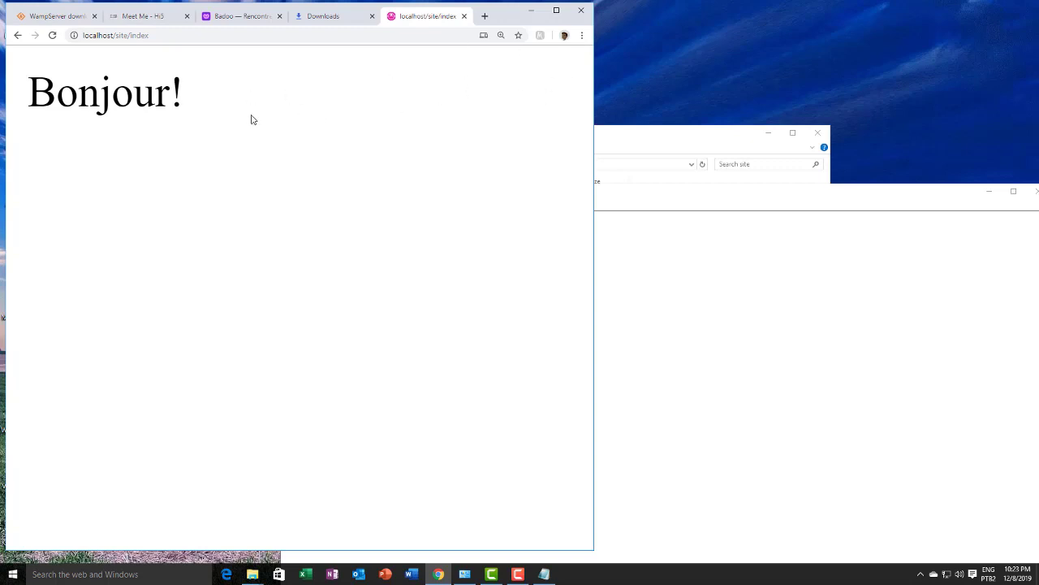
pyautogui.moveTo(265, 113); pyautogui.dragTo(1, 99)
pyautogui.click(195, 116)
pyautogui.click(683, 276)
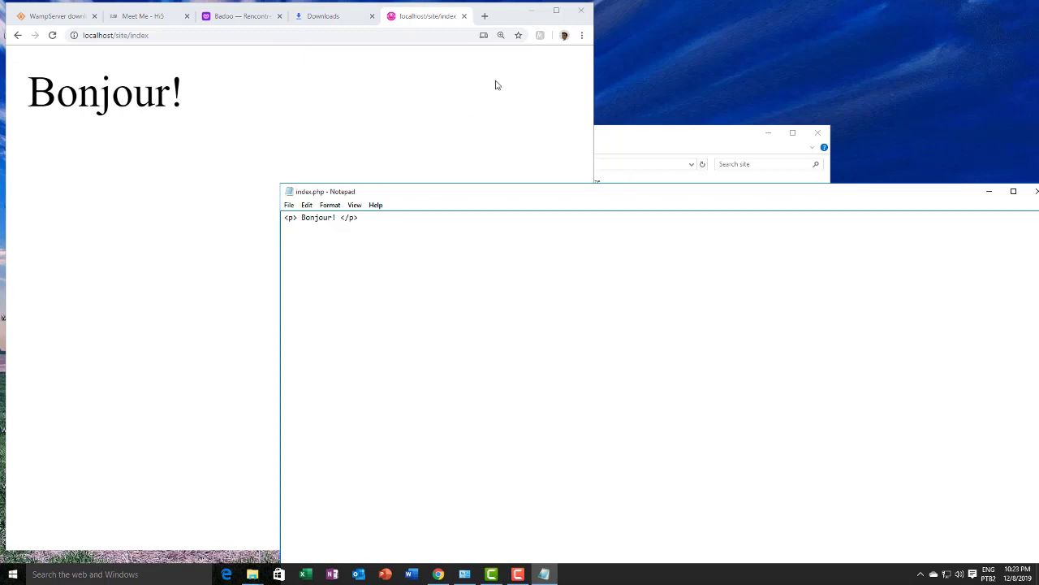
pyautogui.click(531, 11)
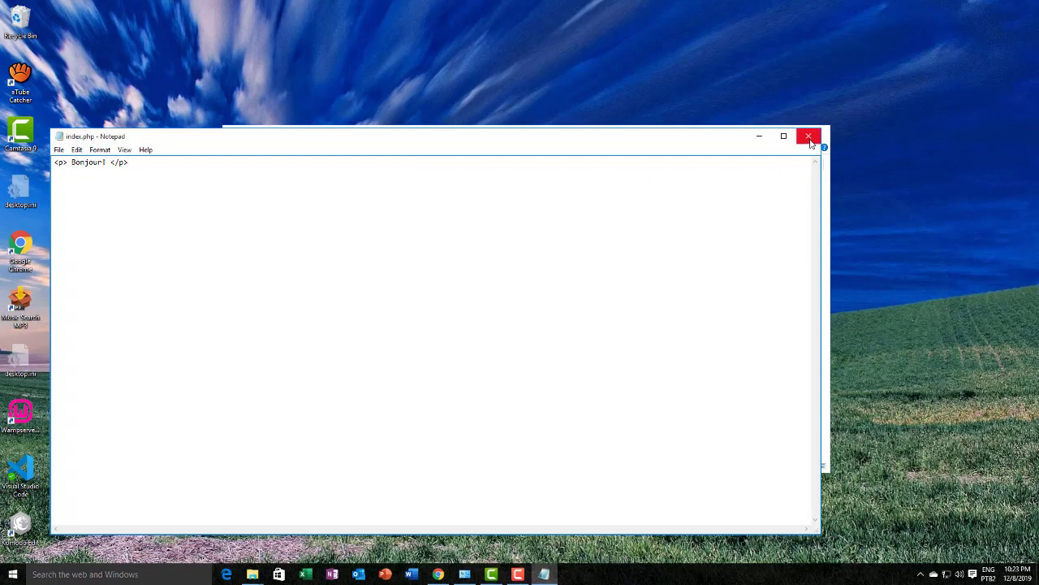
# Close index.php in Notepad, return the folder window to the www directory and minimize it
pyautogui.click(808, 135)
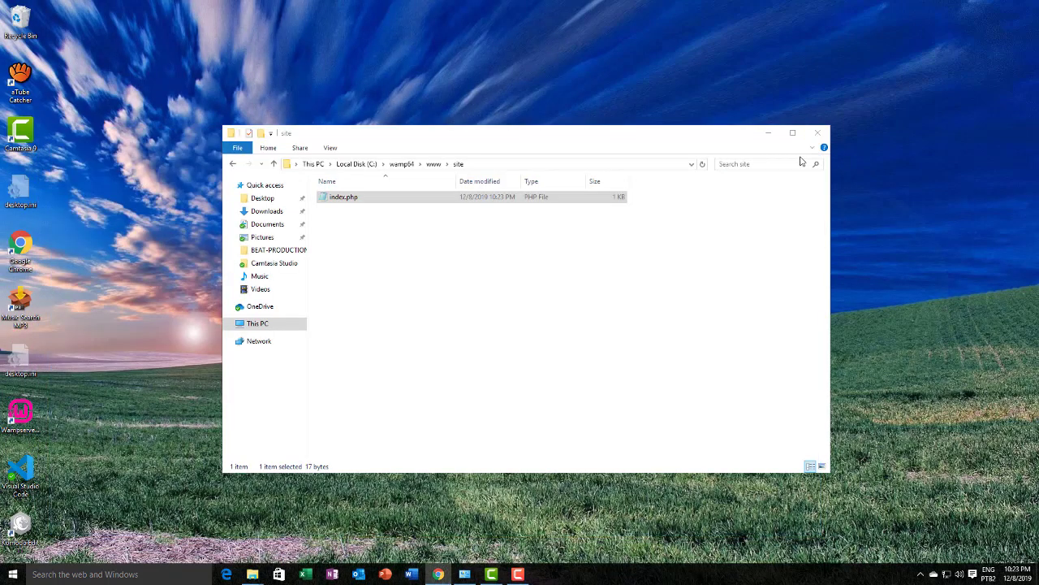
pyautogui.click(233, 165)
pyautogui.click(768, 132)
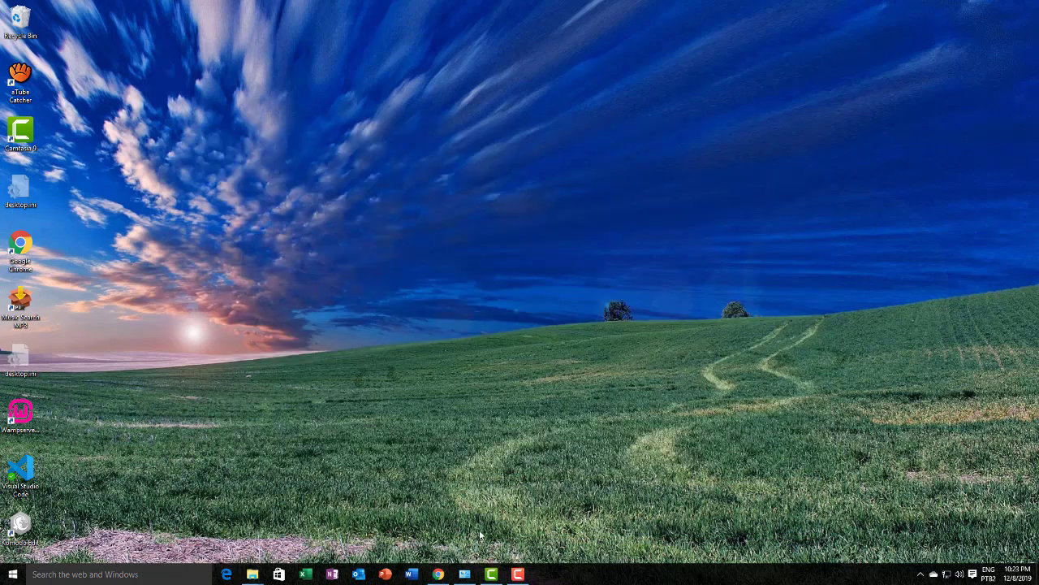
# Bring back Chrome maximized, return to the WampServer homepage at localhost and reduce the page zoom to 125%
pyautogui.click(438, 574)
pyautogui.doubleClick(560, 16)
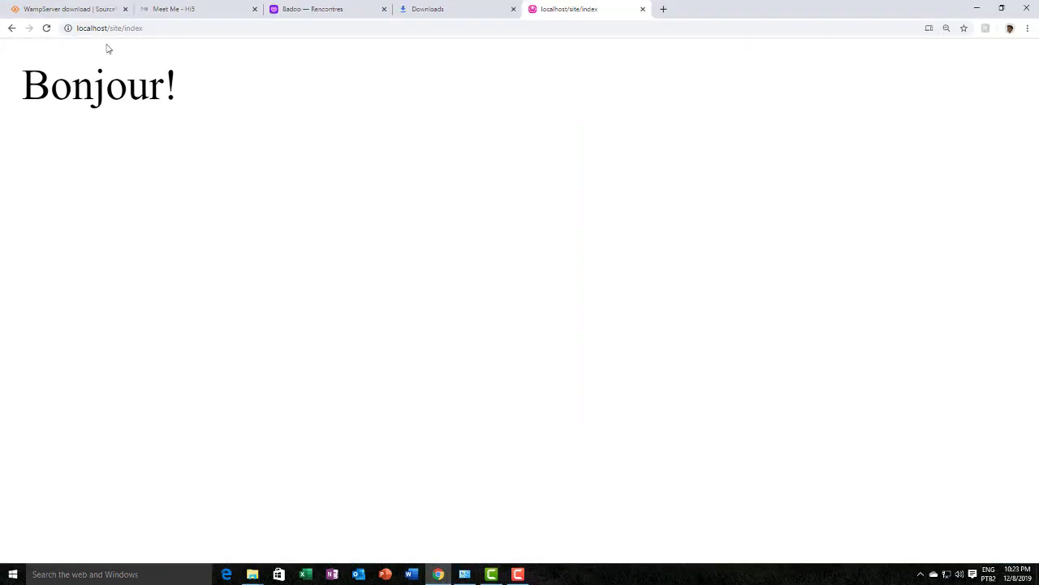
pyautogui.moveTo(109, 28); pyautogui.dragTo(186, 27)
pyautogui.press('BackSpace')
pyautogui.press('Return')
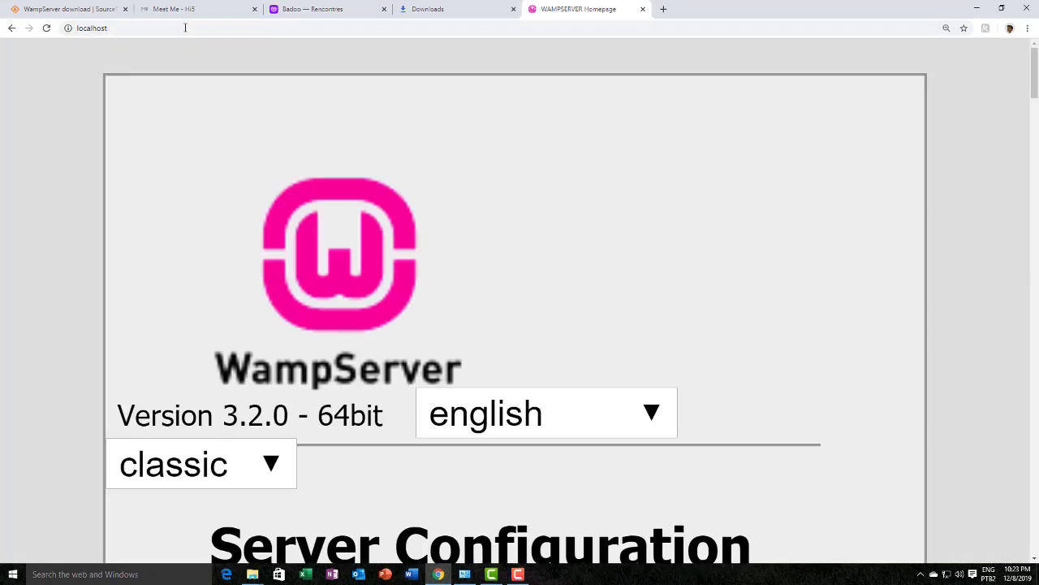
pyautogui.hotkey('ctrl', '0')
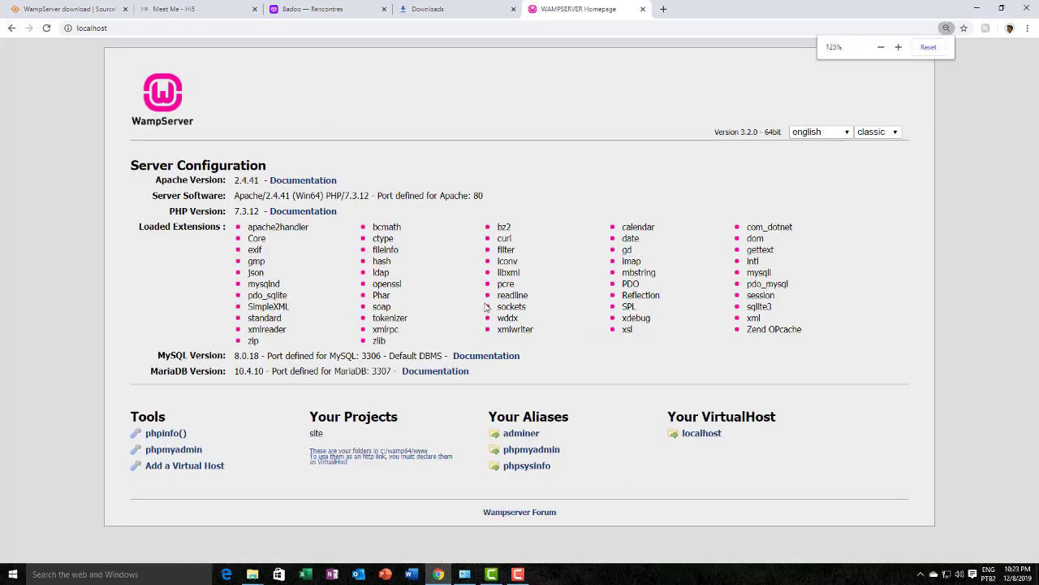
# Open the form for adding a virtual host and enter monsite as the virtual host's name
pyautogui.click(169, 469)
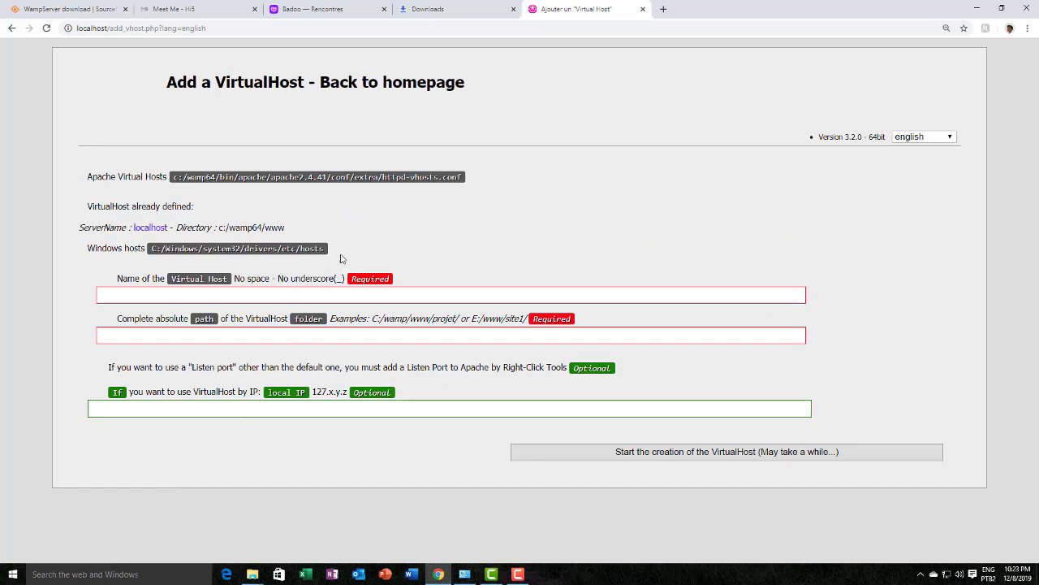
pyautogui.moveTo(119, 279); pyautogui.dragTo(350, 279)
pyautogui.click(251, 294)
pyautogui.write('monsi')
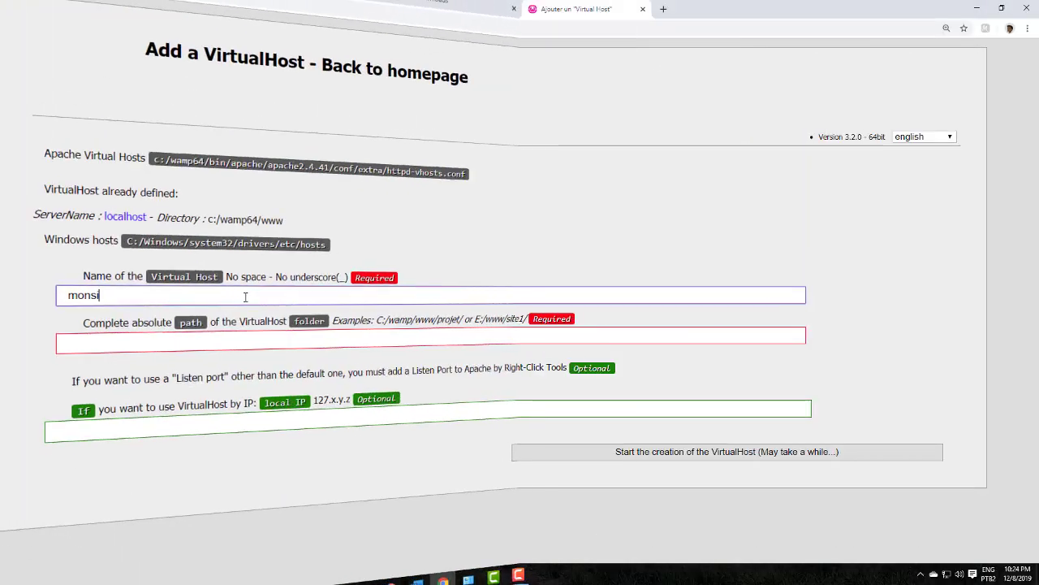
pyautogui.write('t')
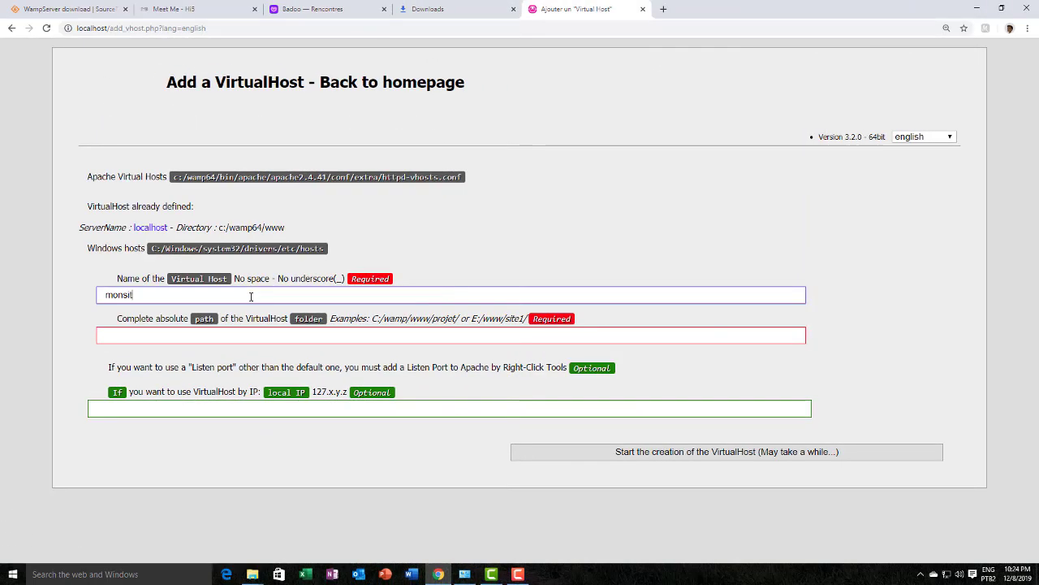
pyautogui.write('e')
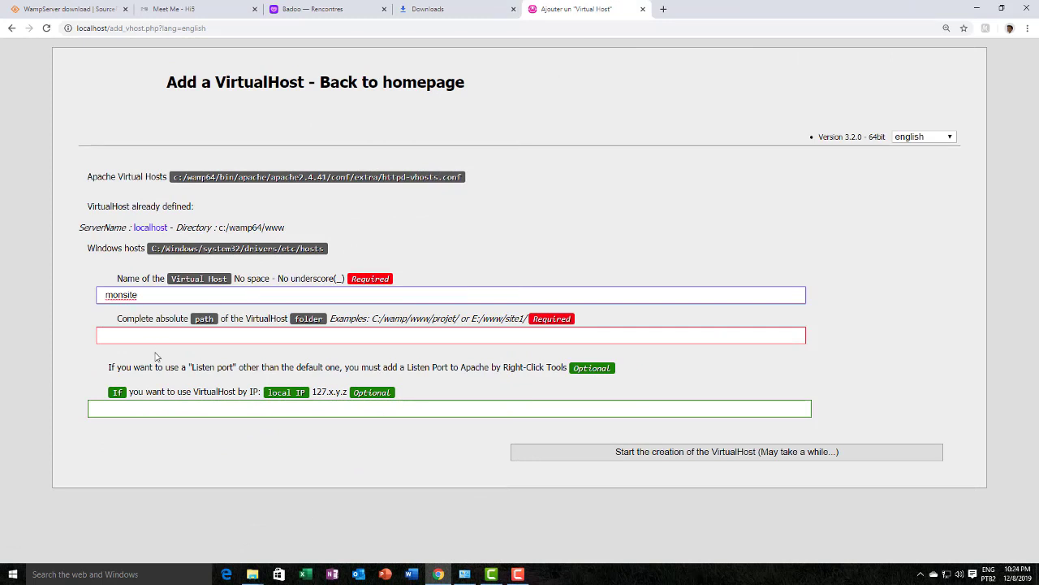
pyautogui.click(281, 337)
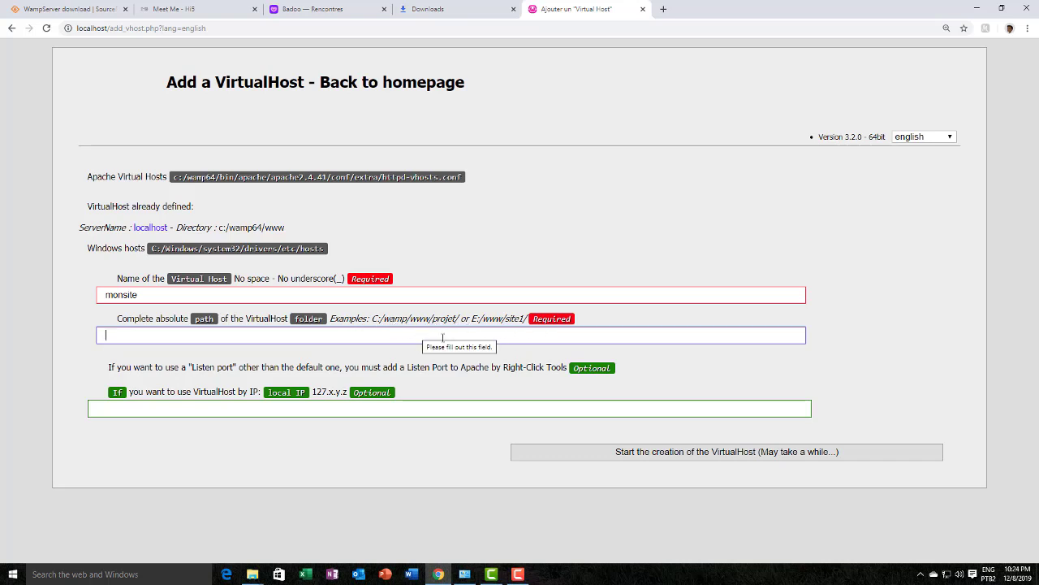
pyautogui.click(541, 325)
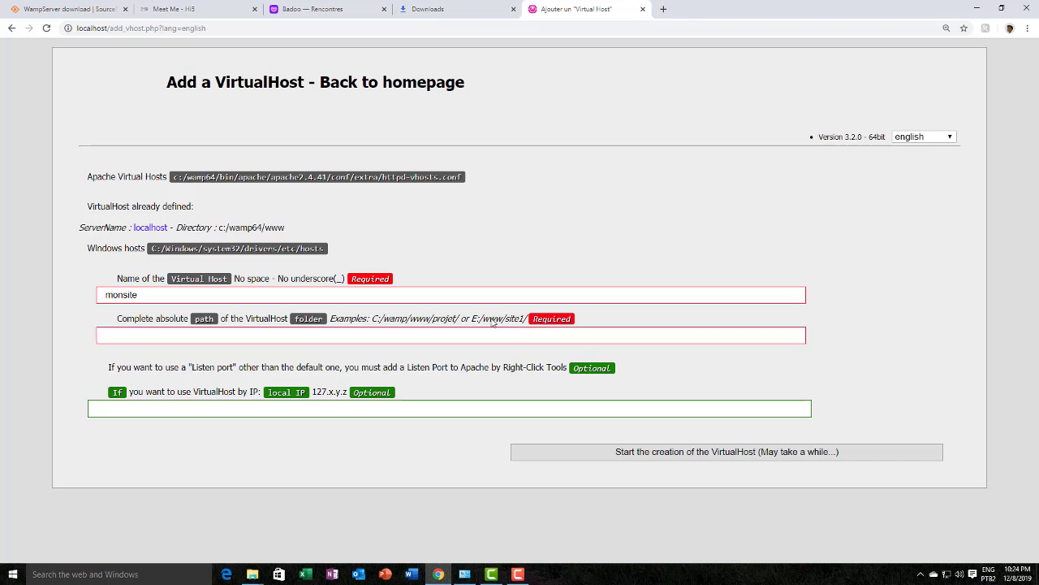
pyautogui.click(260, 575)
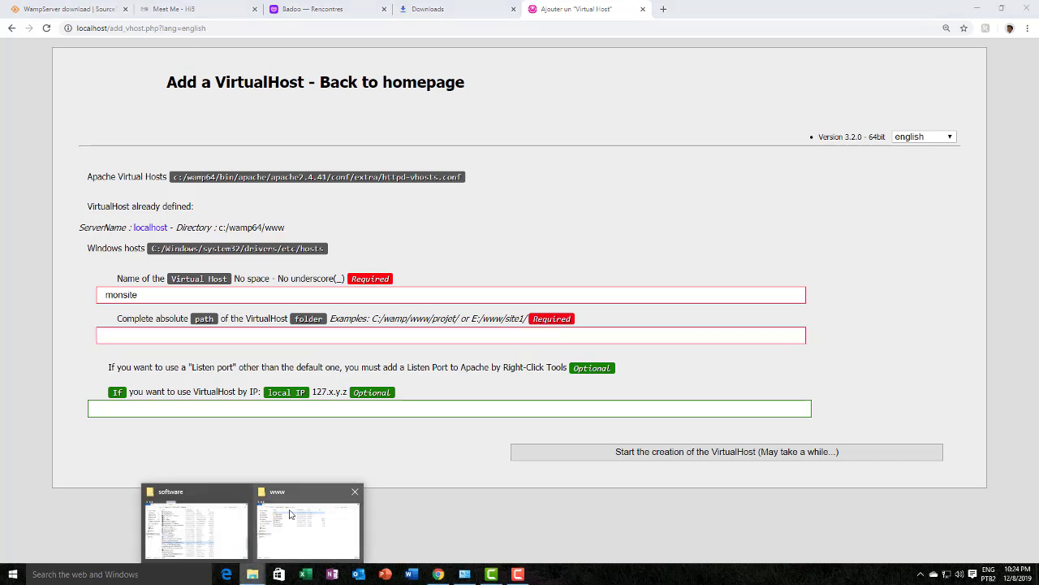
pyautogui.click(299, 515)
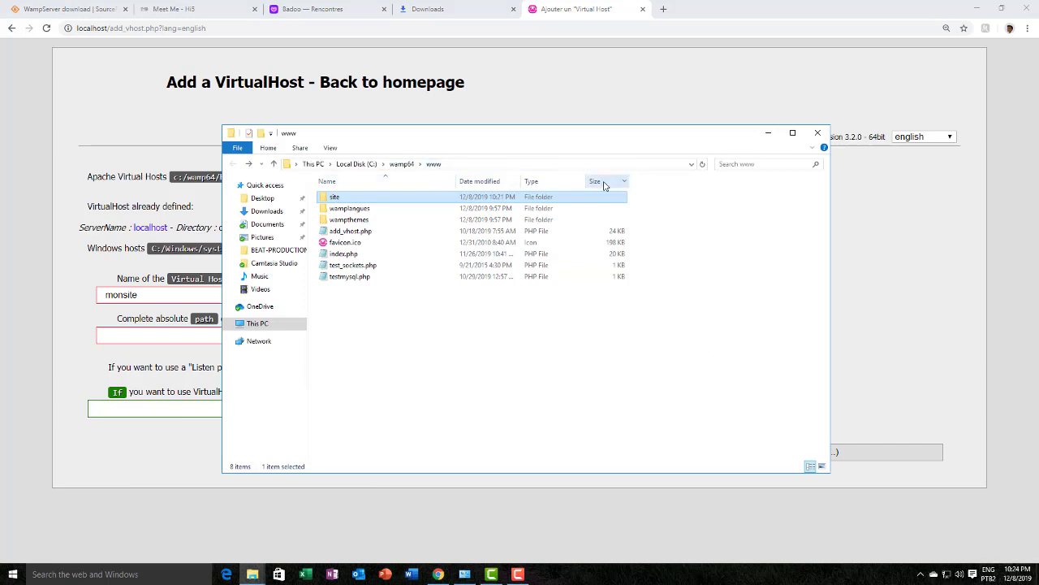
pyautogui.click(485, 164)
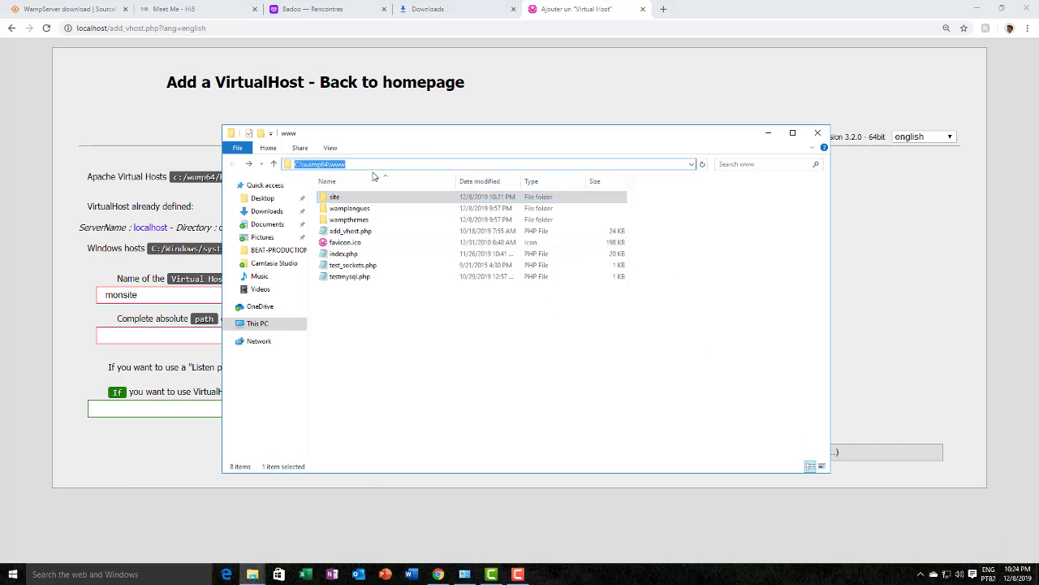
pyautogui.click(475, 308)
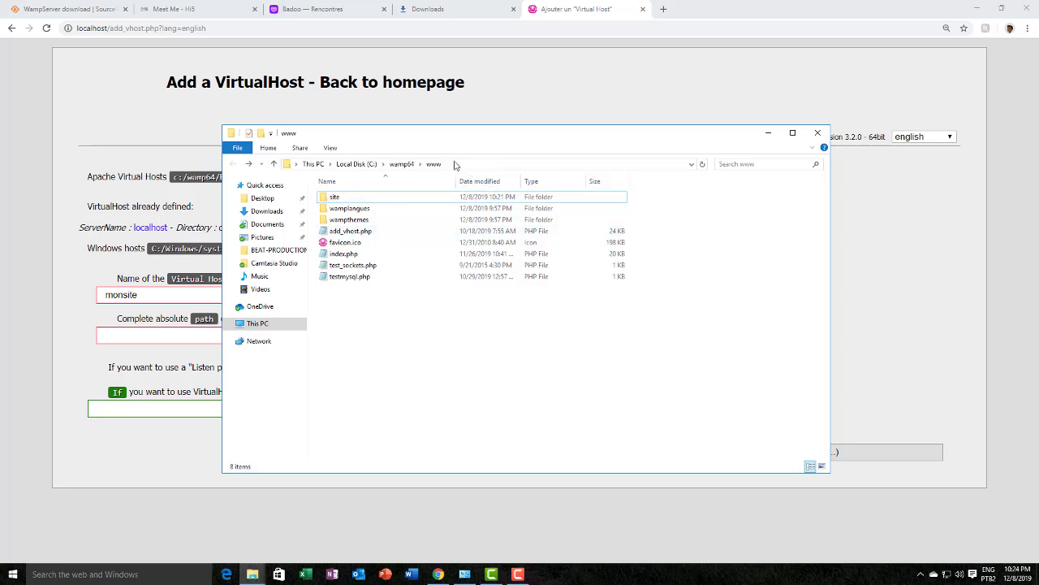
pyautogui.click(499, 165)
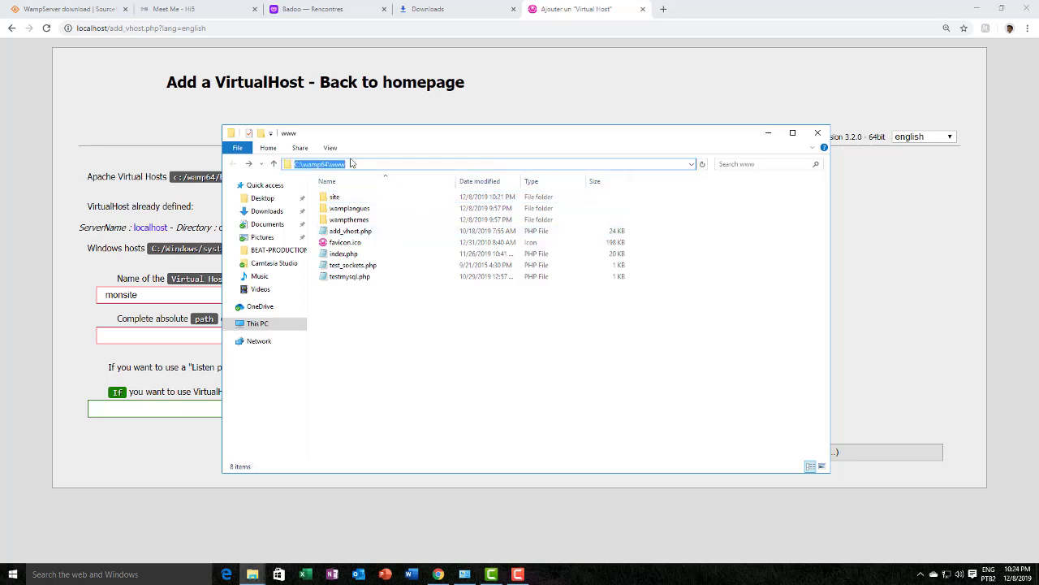
pyautogui.rightClick(325, 164)
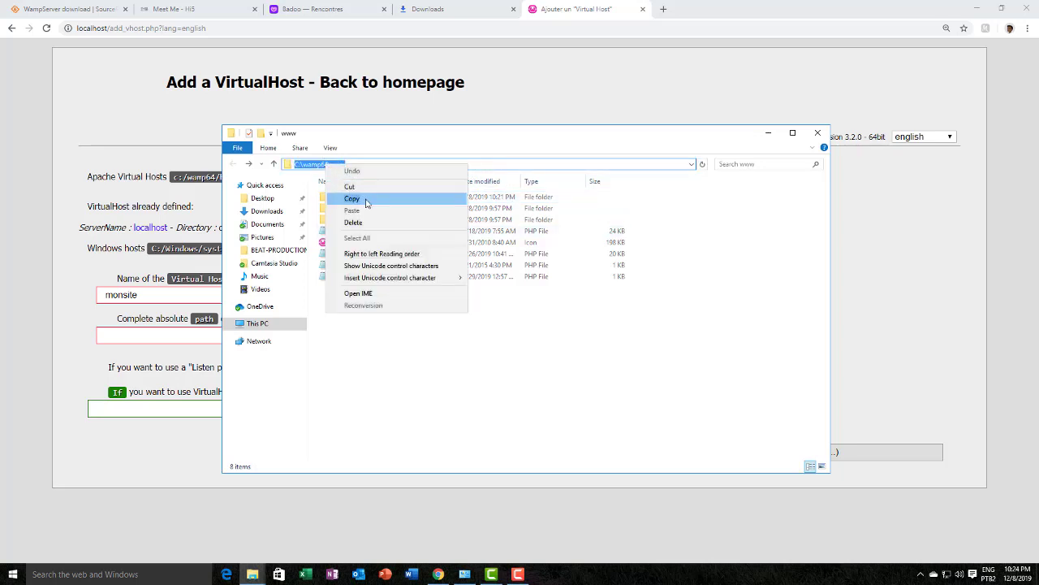
pyautogui.click(365, 202)
# Back in the virtual host form, paste the copied path as the folder path and extend it to C:\wamp64\www\site\
pyautogui.hotkey('alt', 'Tab')
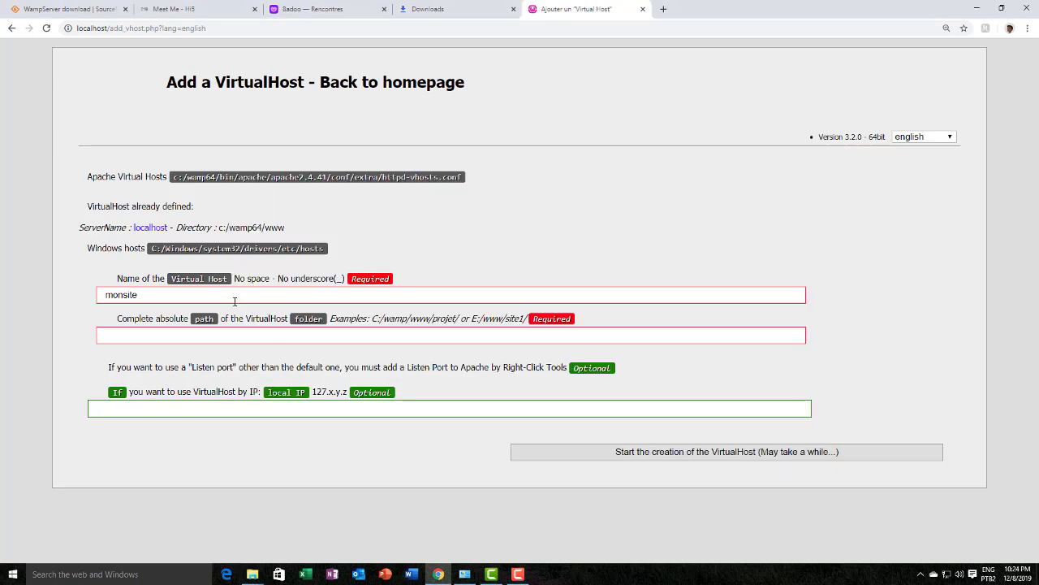
pyautogui.rightClick(221, 335)
pyautogui.click(243, 402)
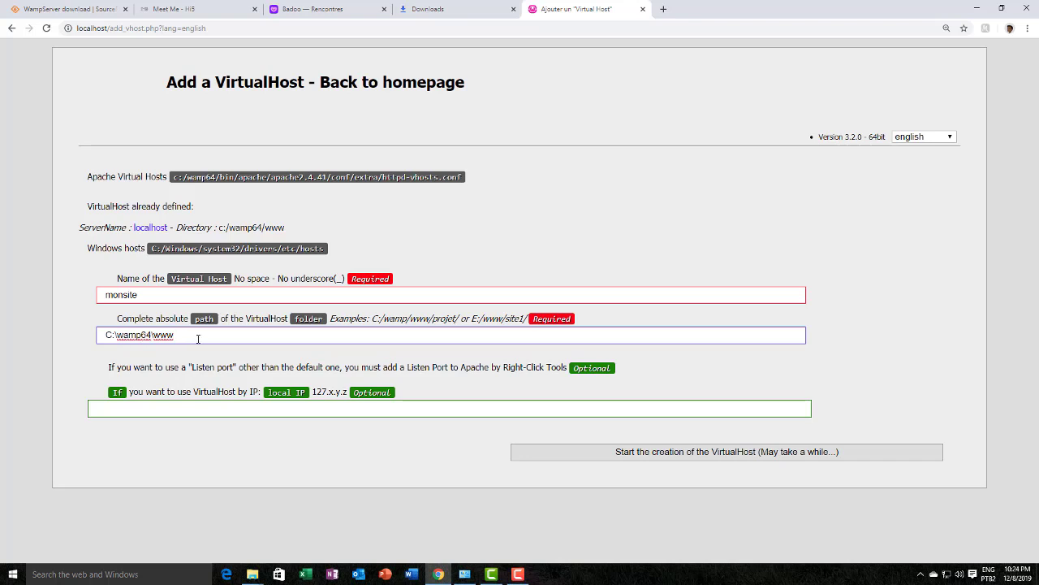
pyautogui.write('\\site\\')
pyautogui.click(244, 408)
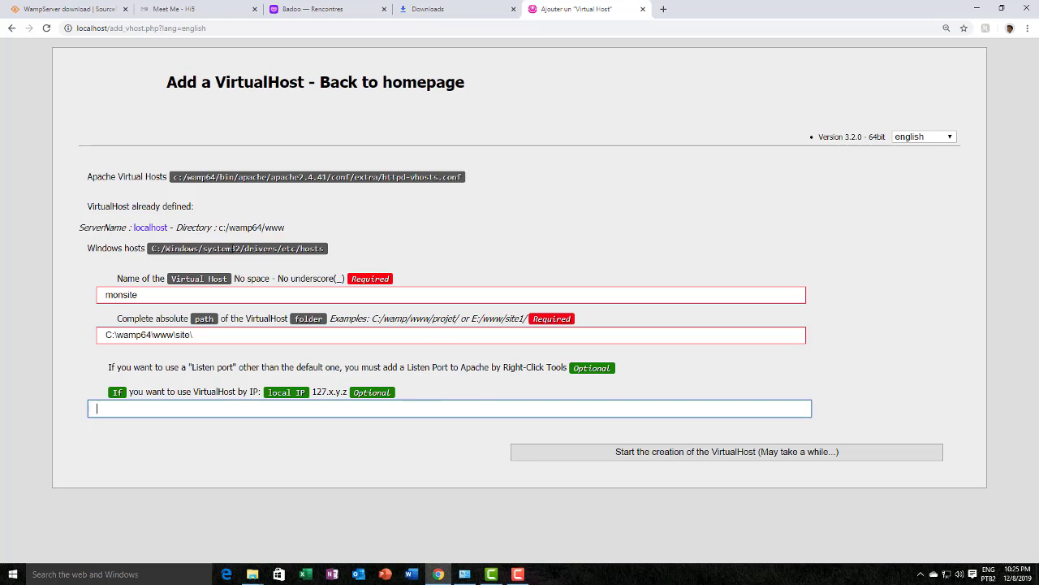
pyautogui.click(146, 295)
pyautogui.click(219, 341)
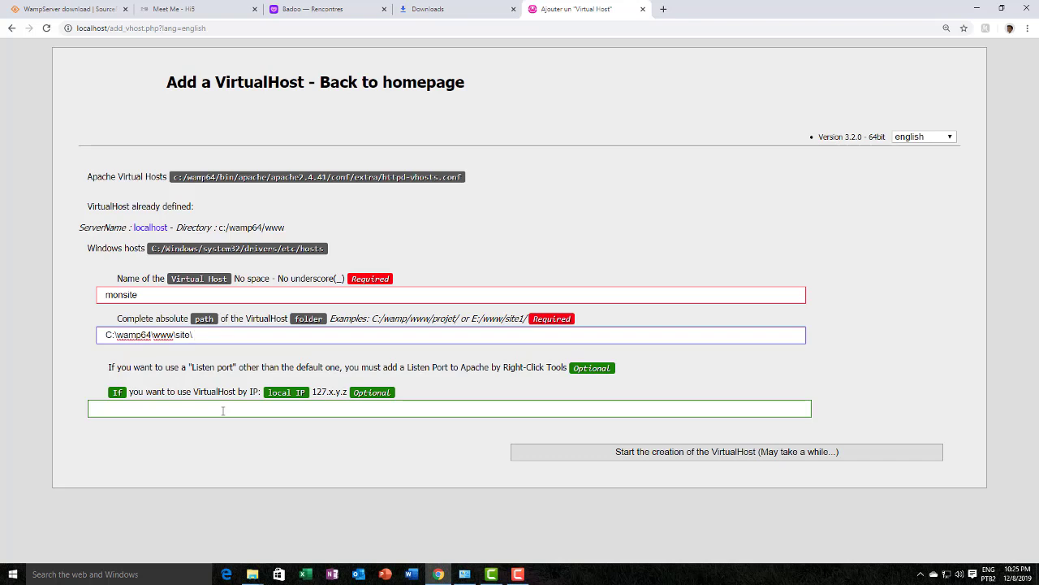
# Load 127.0.0.1 in the browser tab showing Downloads and look over the page it serves
pyautogui.click(480, 10)
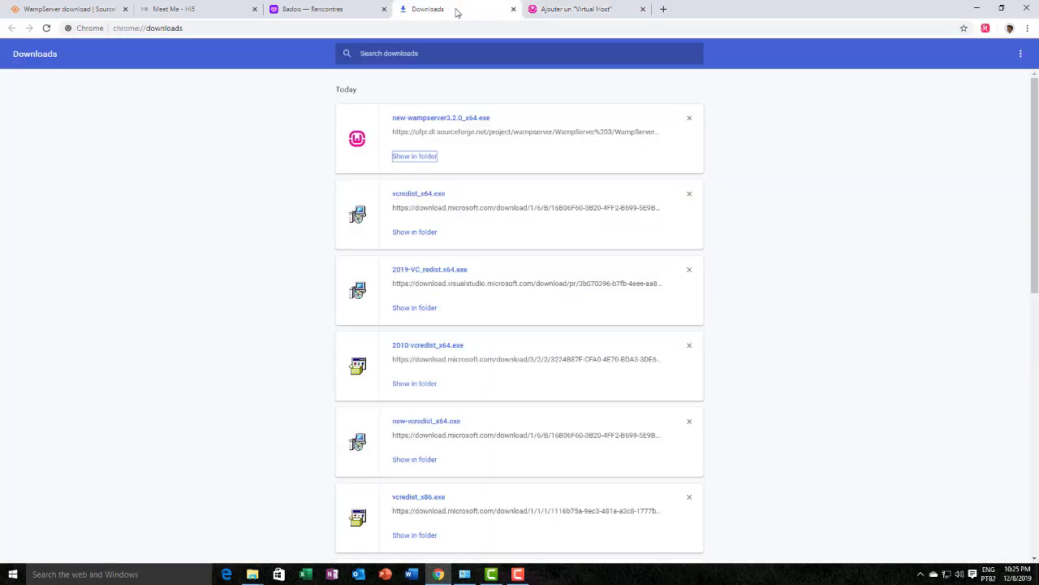
pyautogui.click(242, 28)
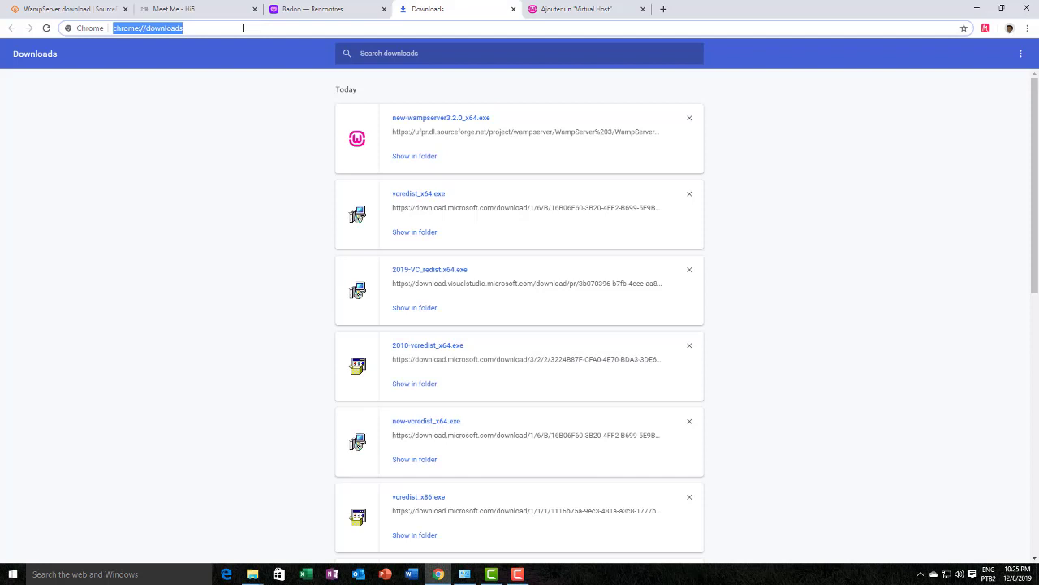
pyautogui.write('127')
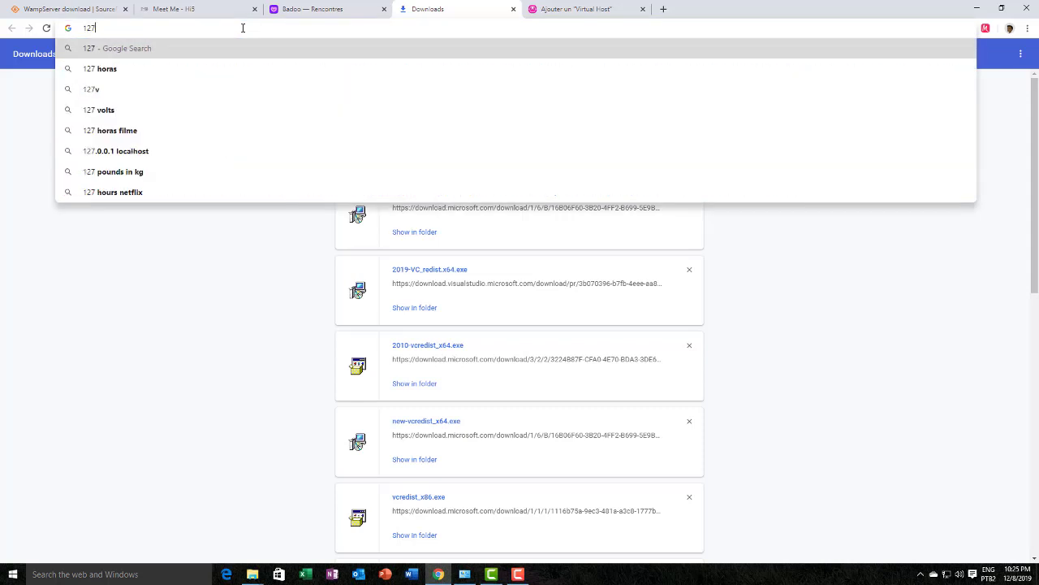
pyautogui.write('.0.0.1')
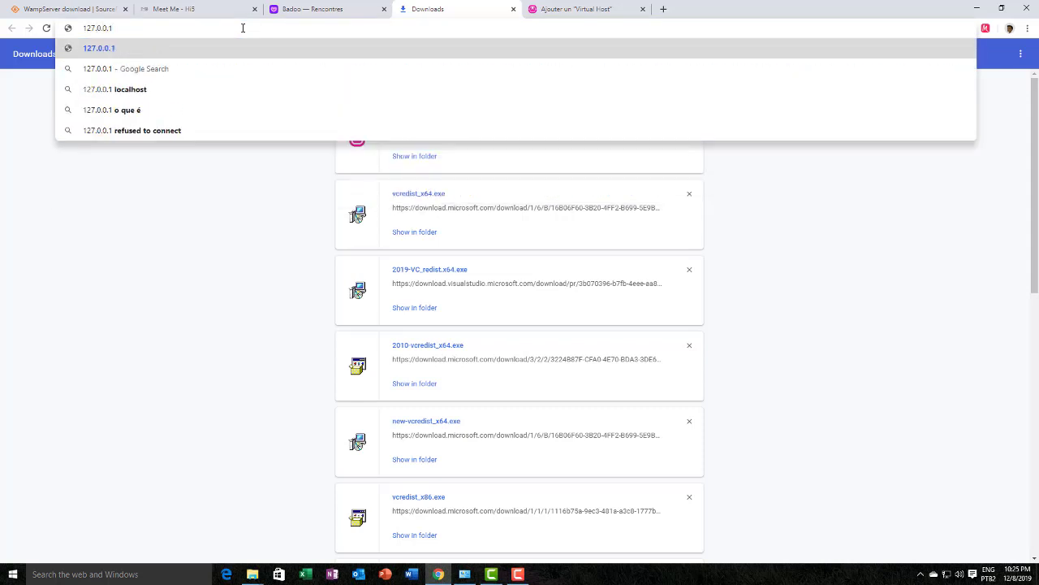
pyautogui.press('Return')
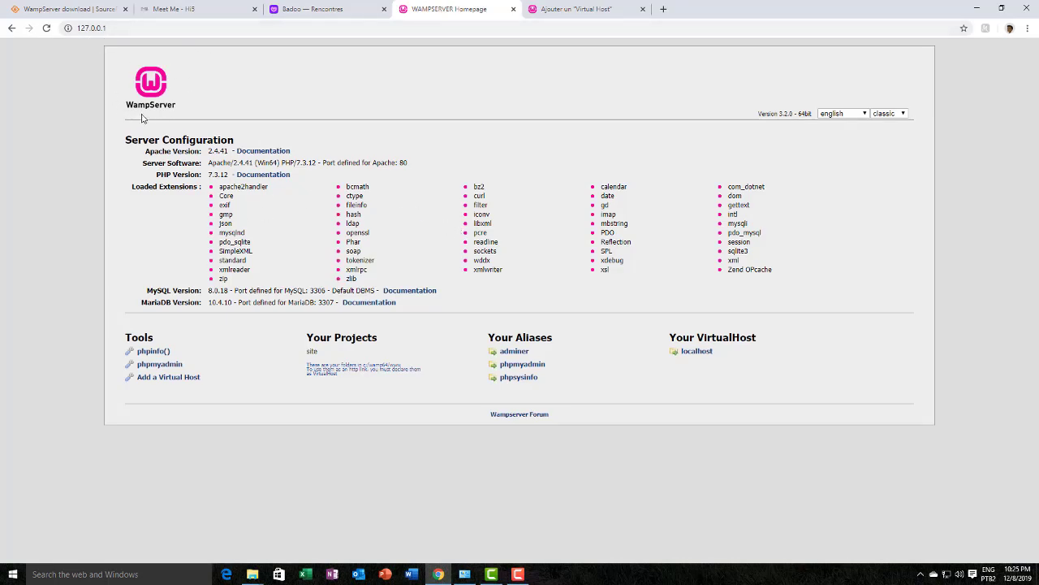
pyautogui.click(78, 28)
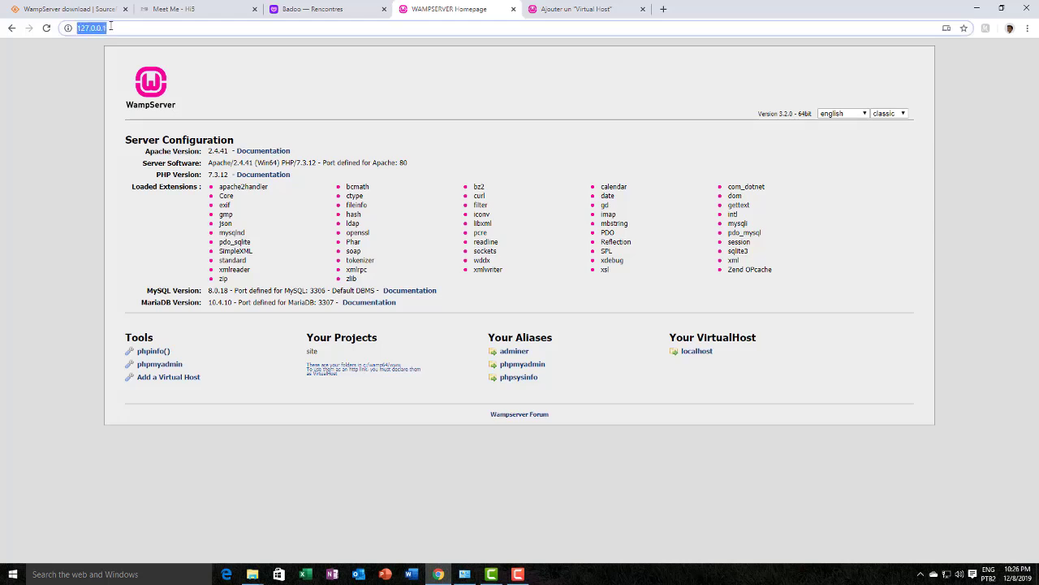
pyautogui.click(180, 69)
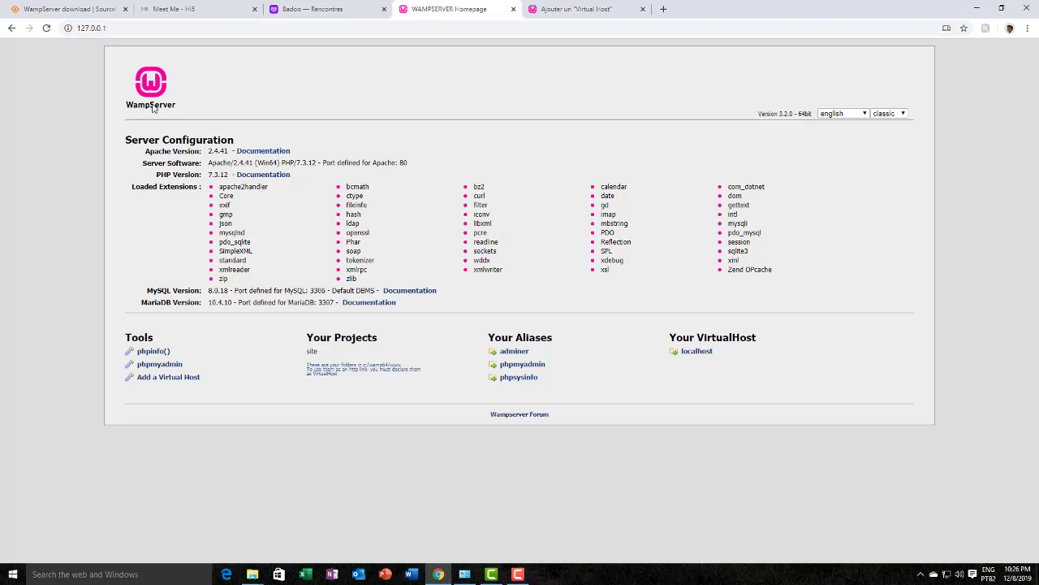
pyautogui.moveTo(154, 108); pyautogui.dragTo(592, 422)
pyautogui.click(617, 447)
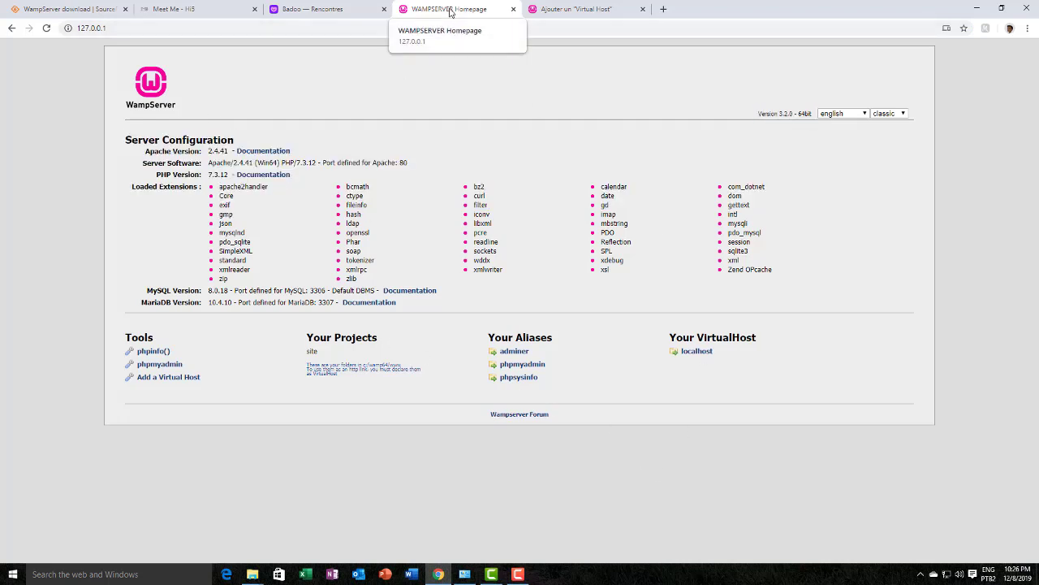
# Check the virtual host form, return to the WampServer homepage tab and load 127.0.0.2 there
pyautogui.click(582, 10)
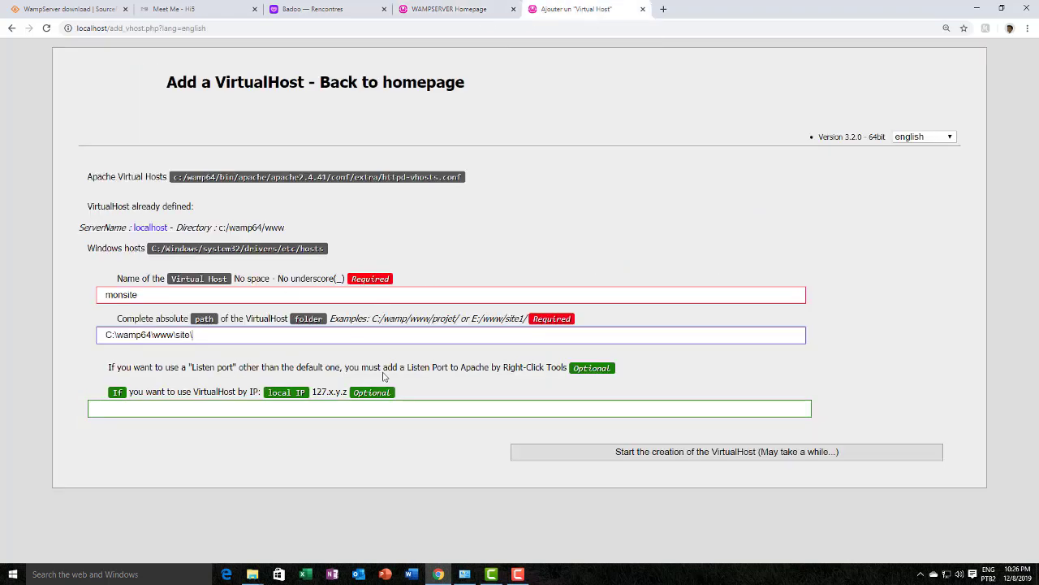
pyautogui.click(427, 10)
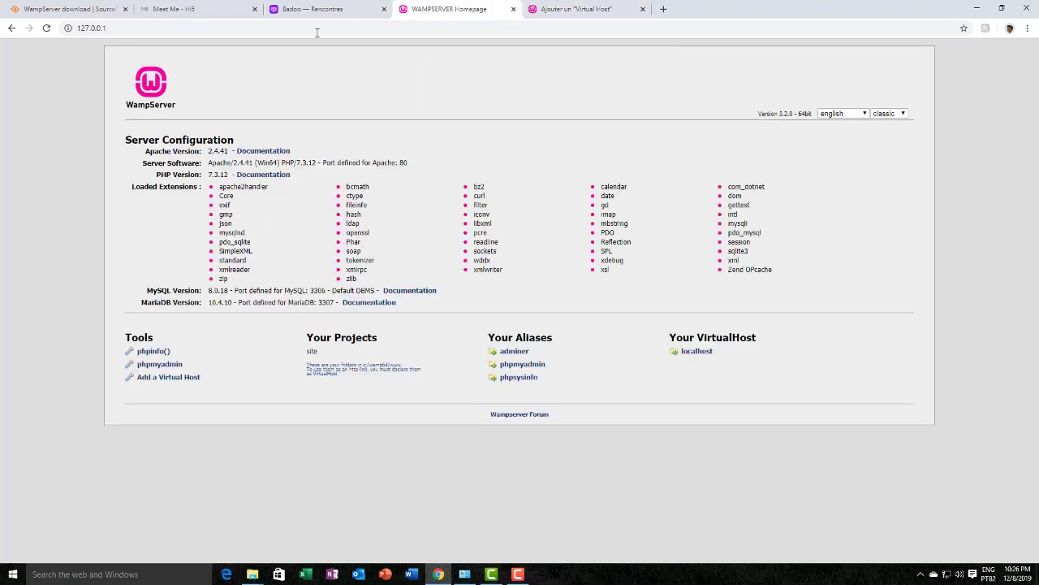
pyautogui.click(136, 29)
pyautogui.click(148, 29)
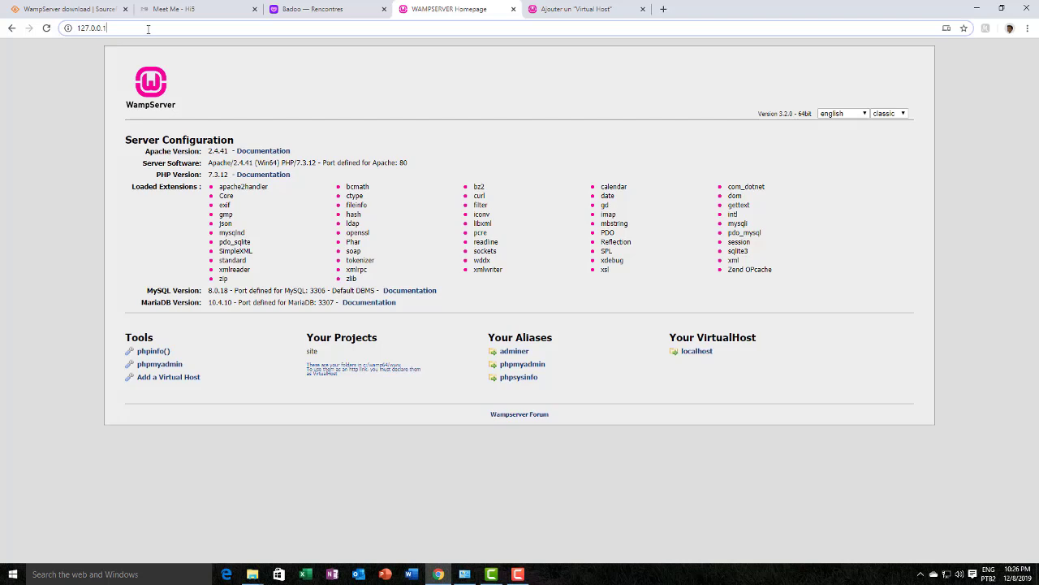
pyautogui.press('BackSpace')
pyautogui.write('2')
pyautogui.press('Return')
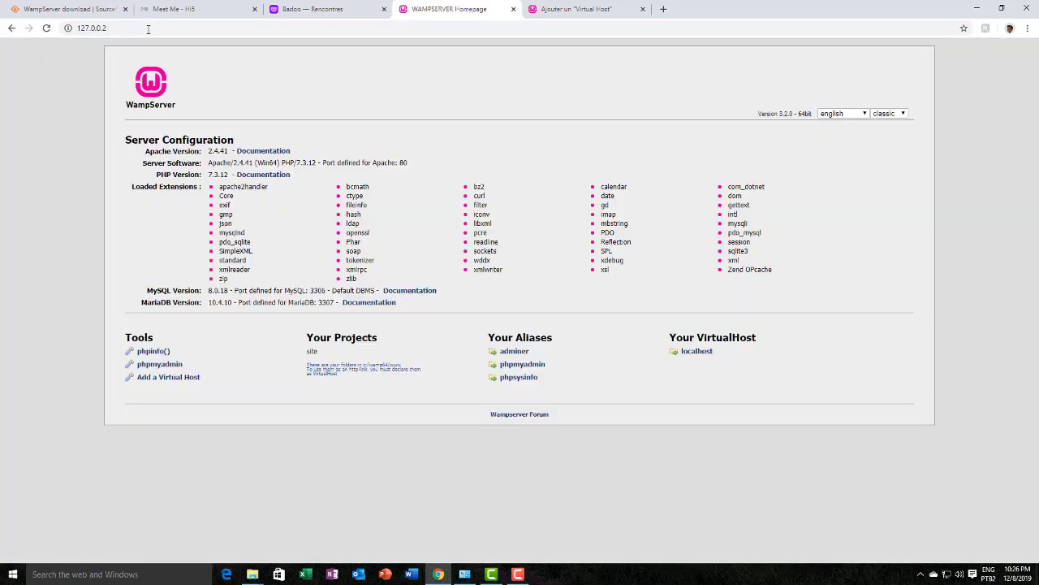
# Load the local address 127.0.0.6 in the same tab to see what it serves
pyautogui.click(149, 28)
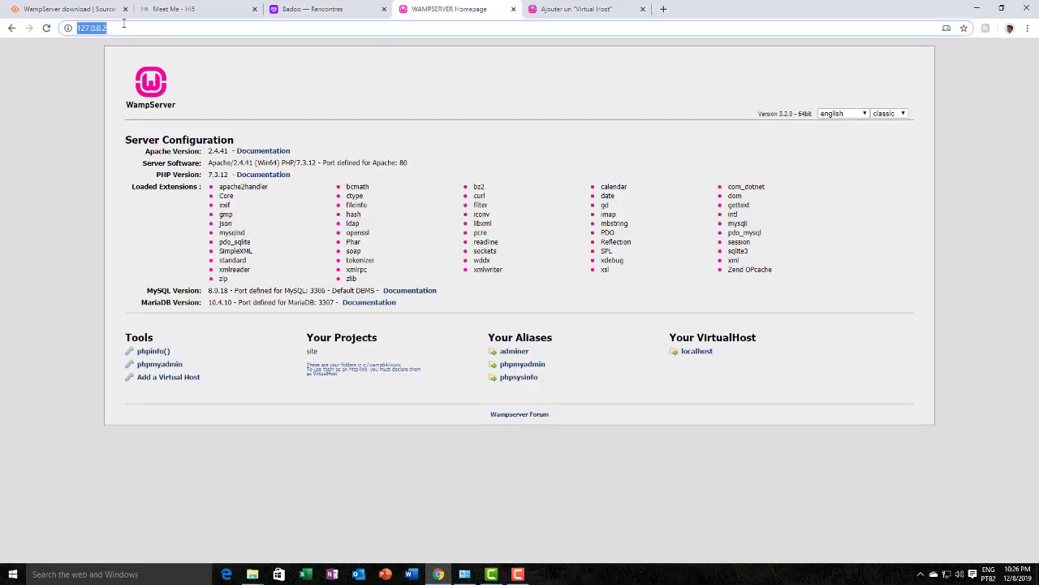
pyautogui.click(125, 25)
pyautogui.press('BackSpace')
pyautogui.write('6')
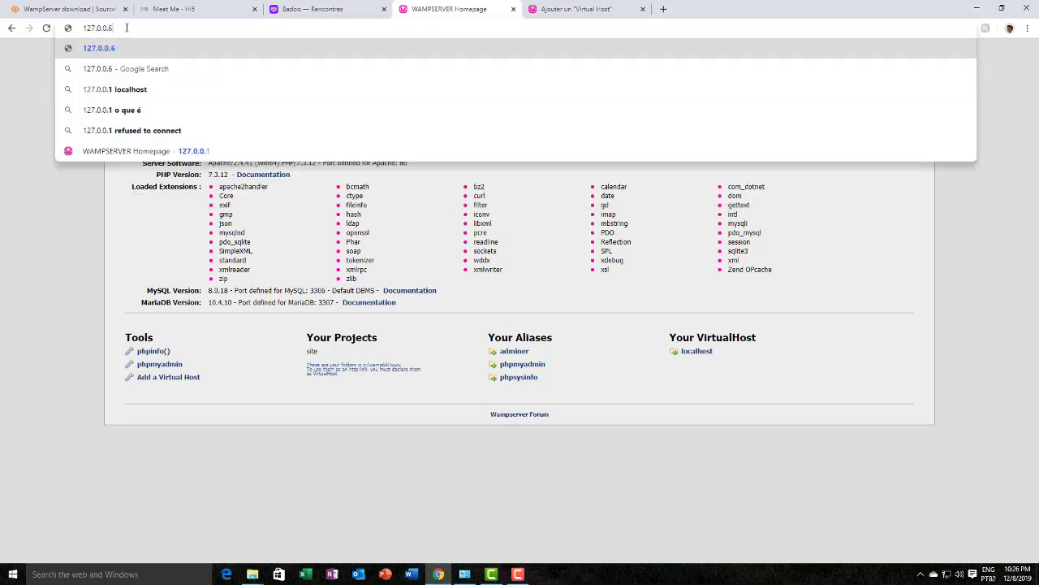
pyautogui.press('Return')
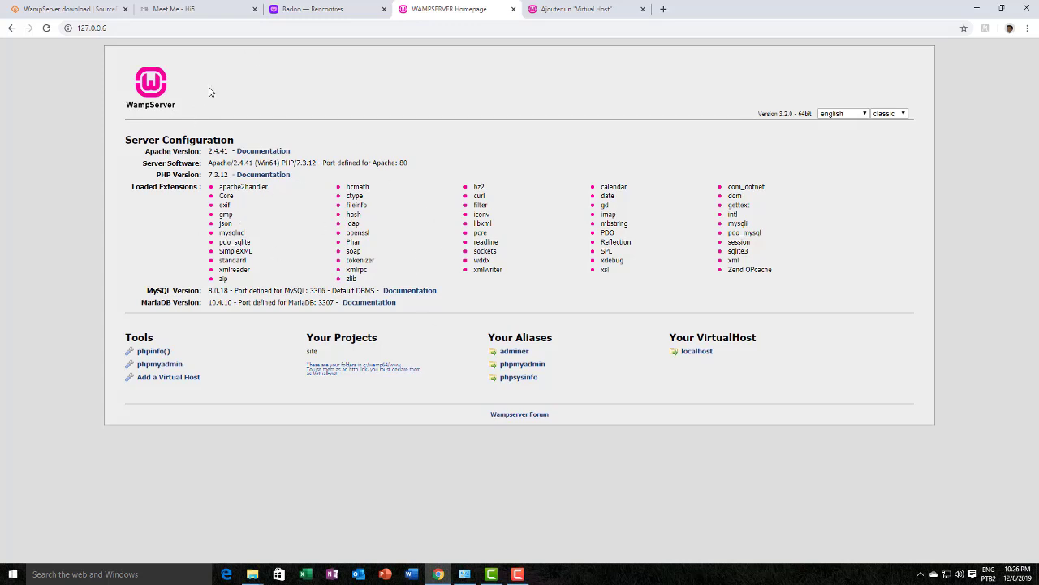
# Return to the virtual host form, leave the optional local IP empty and create the monsite virtual host
pyautogui.click(571, 12)
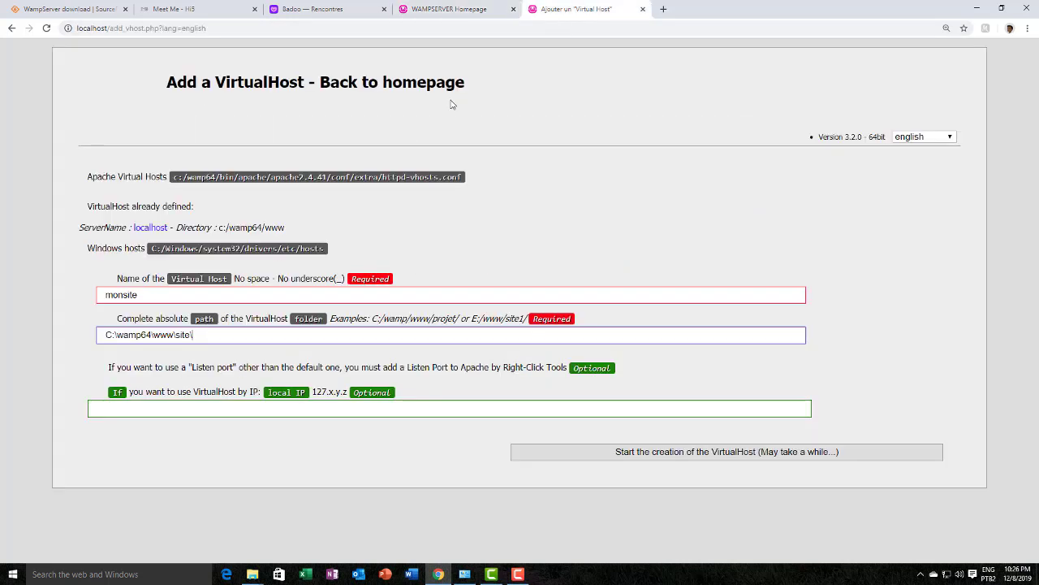
pyautogui.click(304, 408)
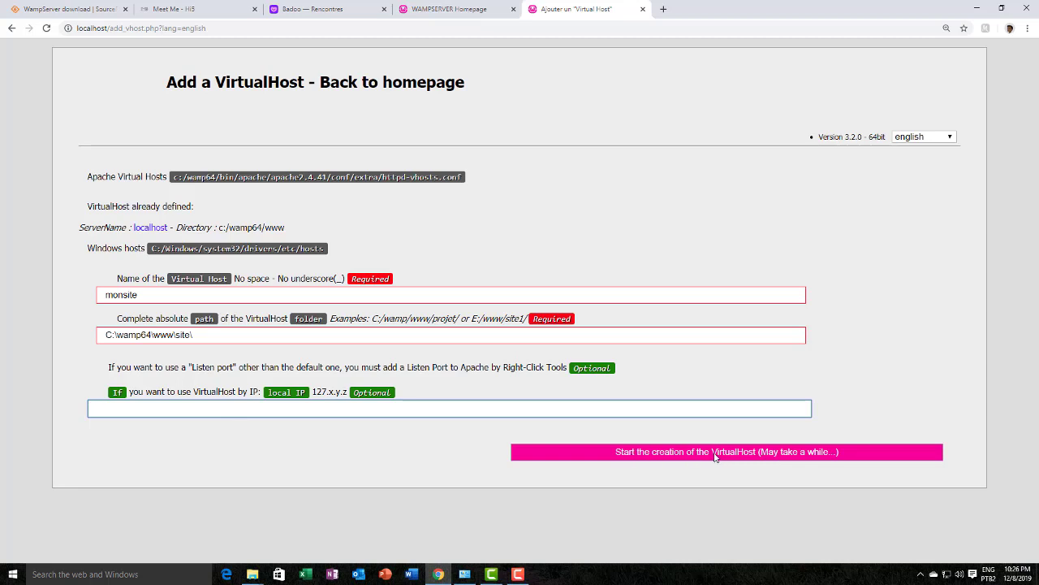
pyautogui.click(753, 457)
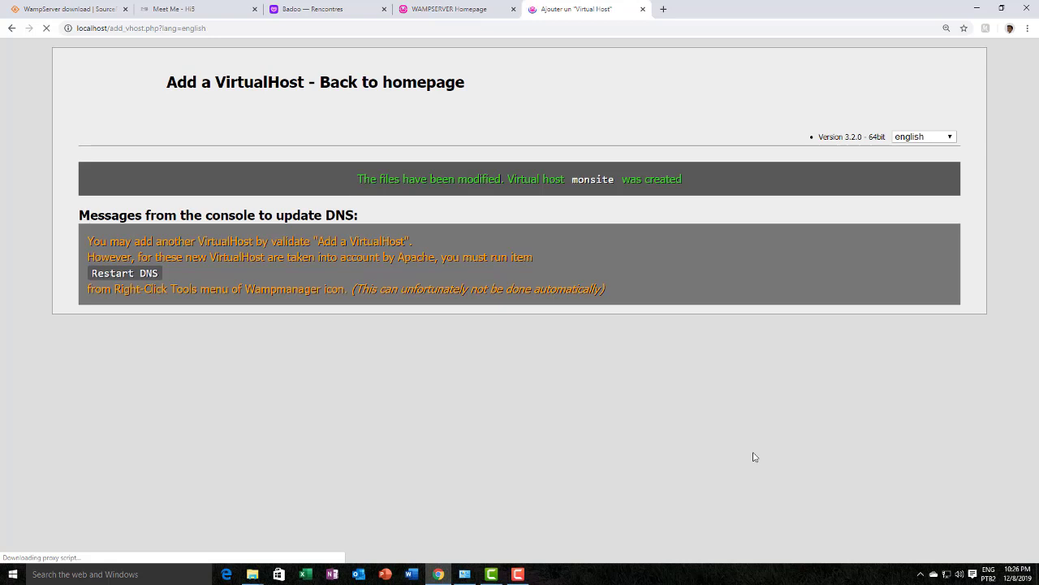
pyautogui.doubleClick(593, 179)
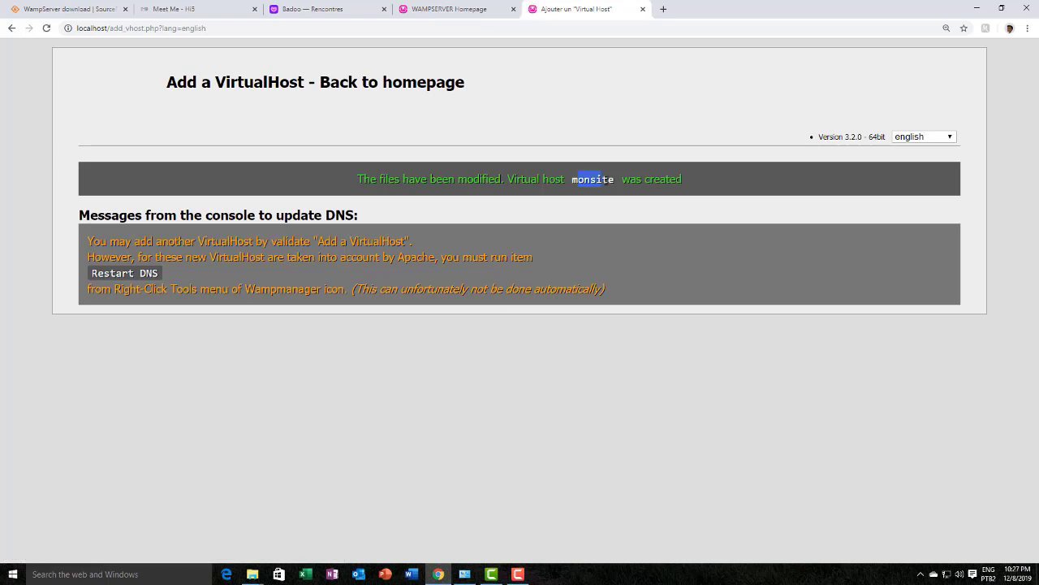
pyautogui.click(604, 199)
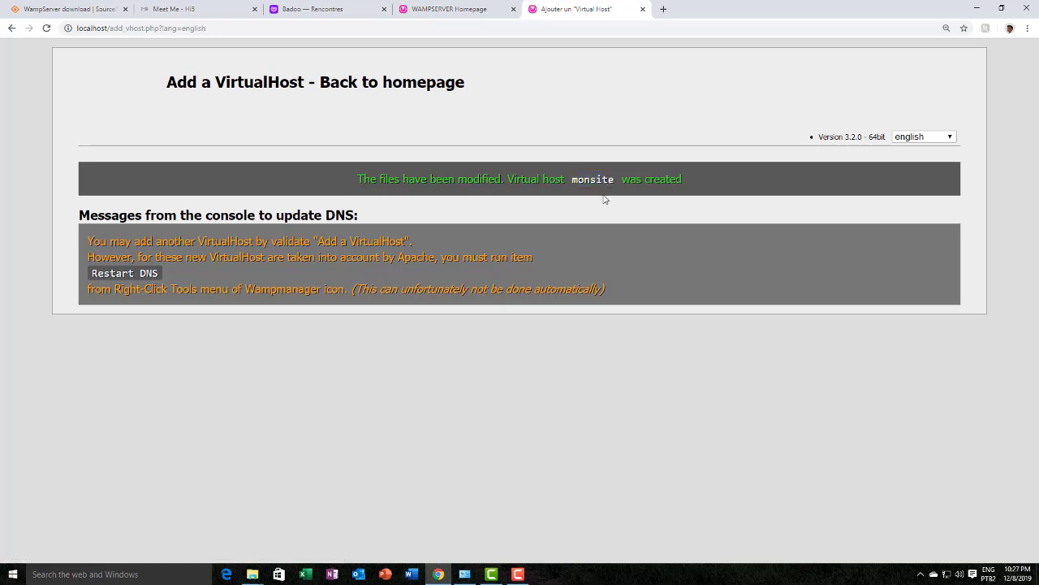
# Close the finished virtual host tab, open a new virtual host form from the WampServer homepage and name the host monsite2
pyautogui.click(642, 10)
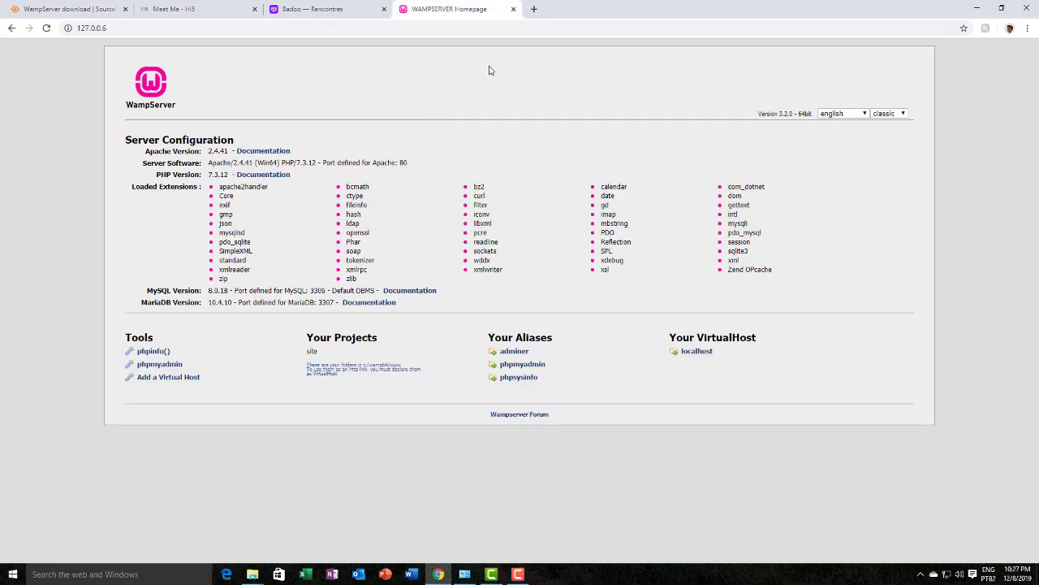
pyautogui.click(177, 382)
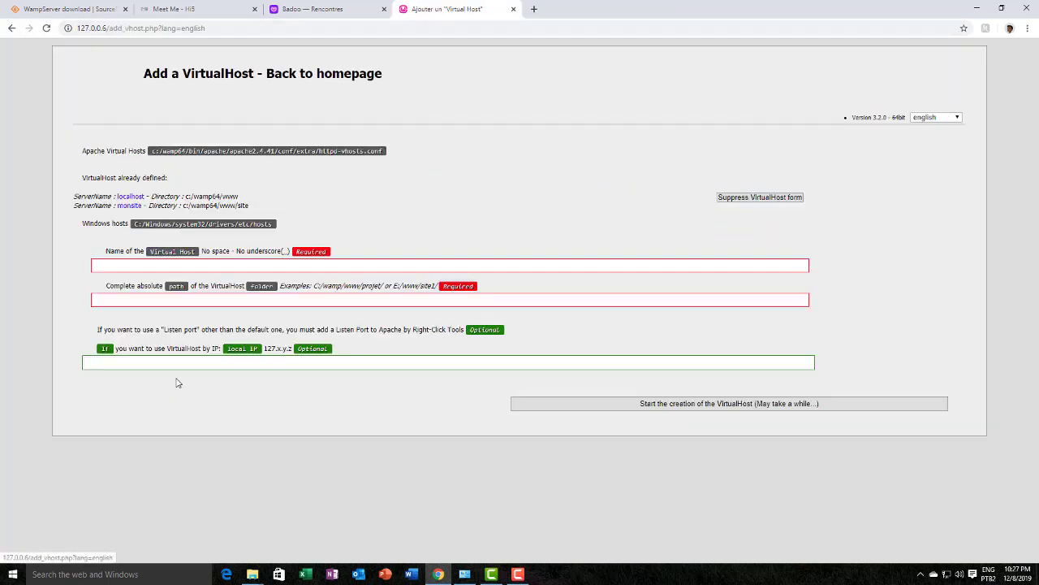
pyautogui.click(183, 264)
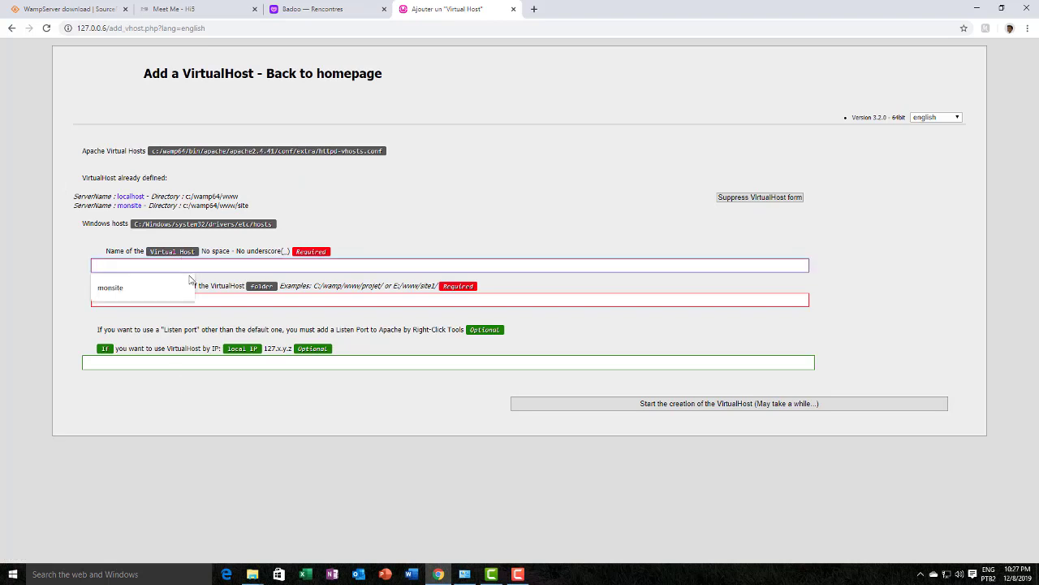
pyautogui.click(186, 286)
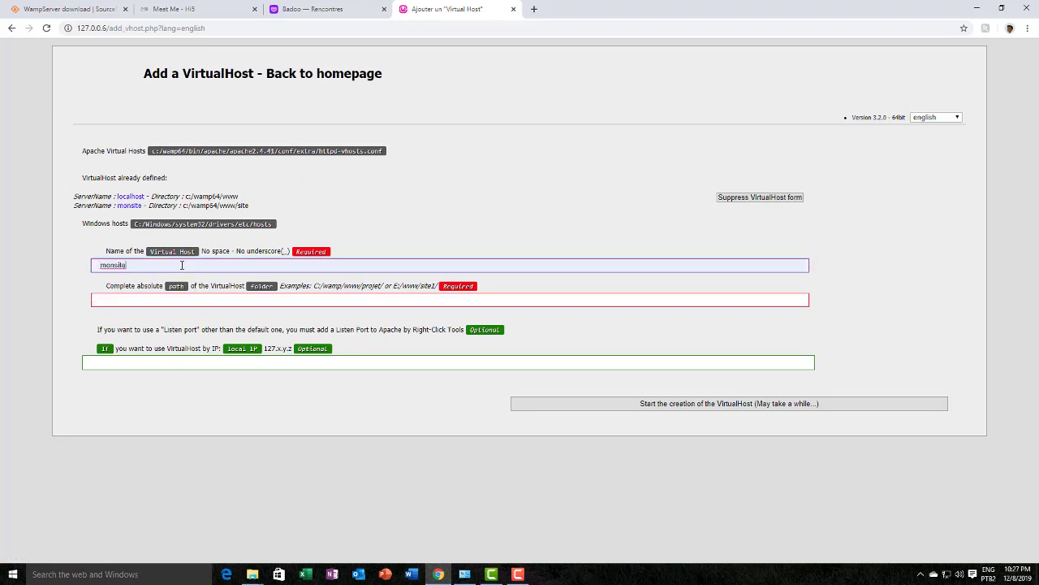
pyautogui.write('2')
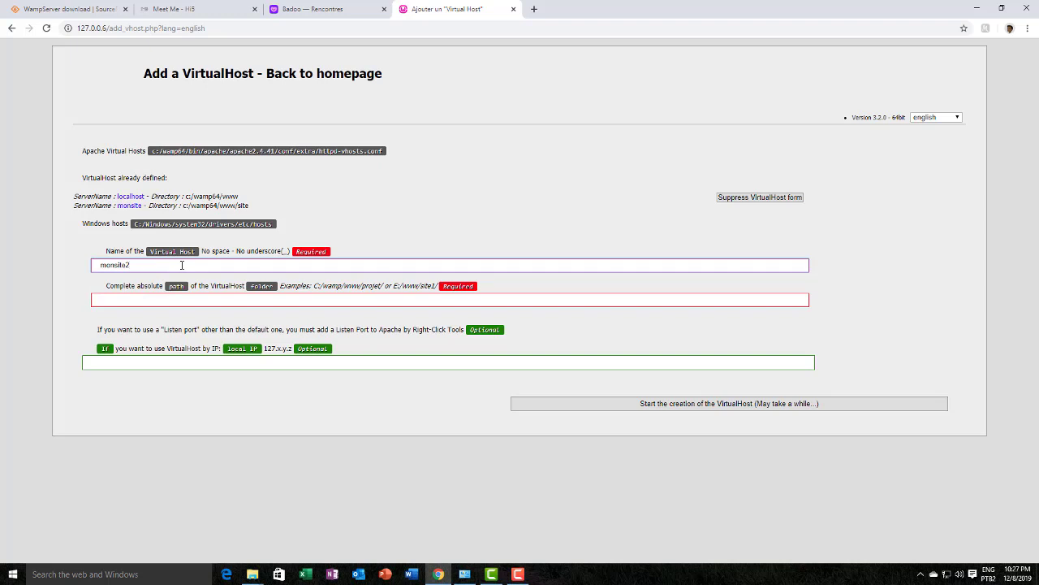
# Try to create the virtual host with the folder path C:\wamp64\www\site2\ and local IP 127.0.0.1
pyautogui.click(169, 299)
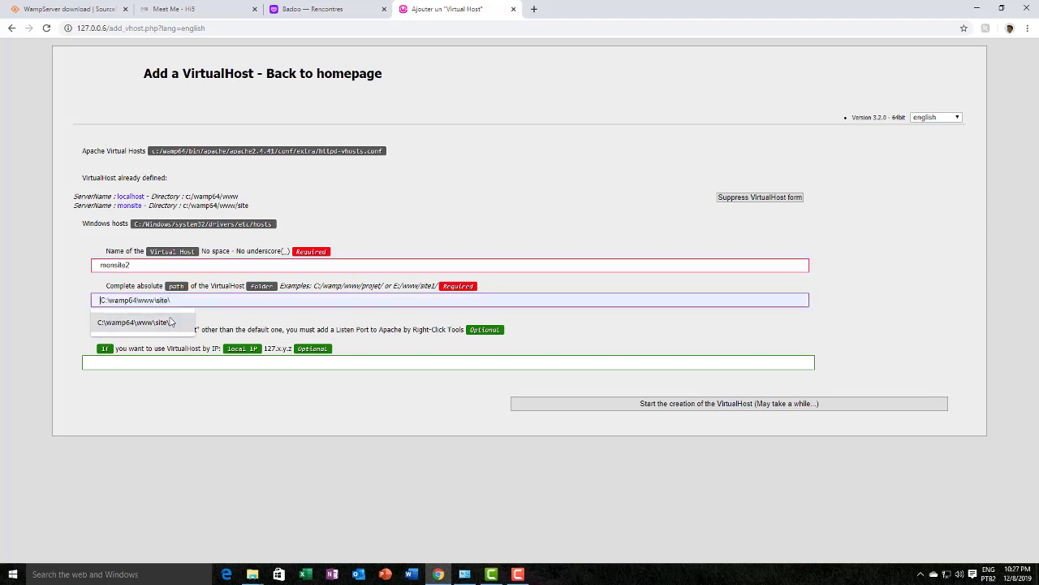
pyautogui.click(172, 322)
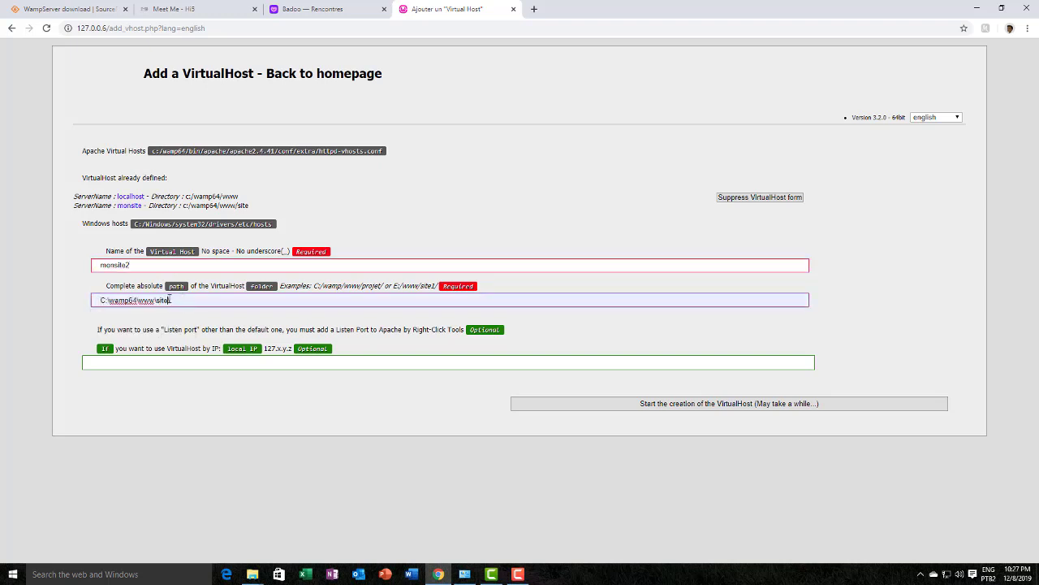
pyautogui.press('BackSpace')
pyautogui.write('2')
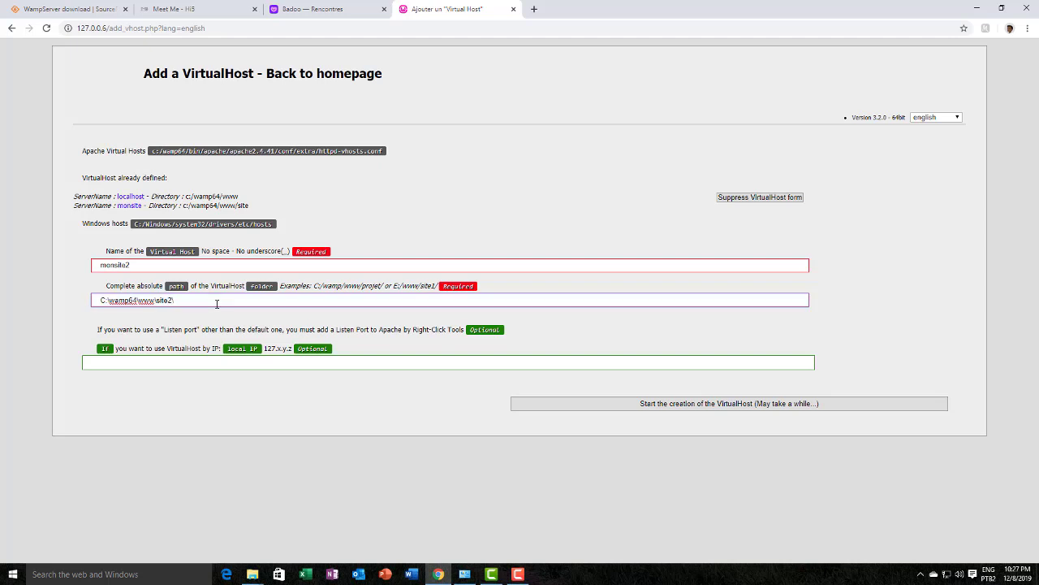
pyautogui.click(198, 365)
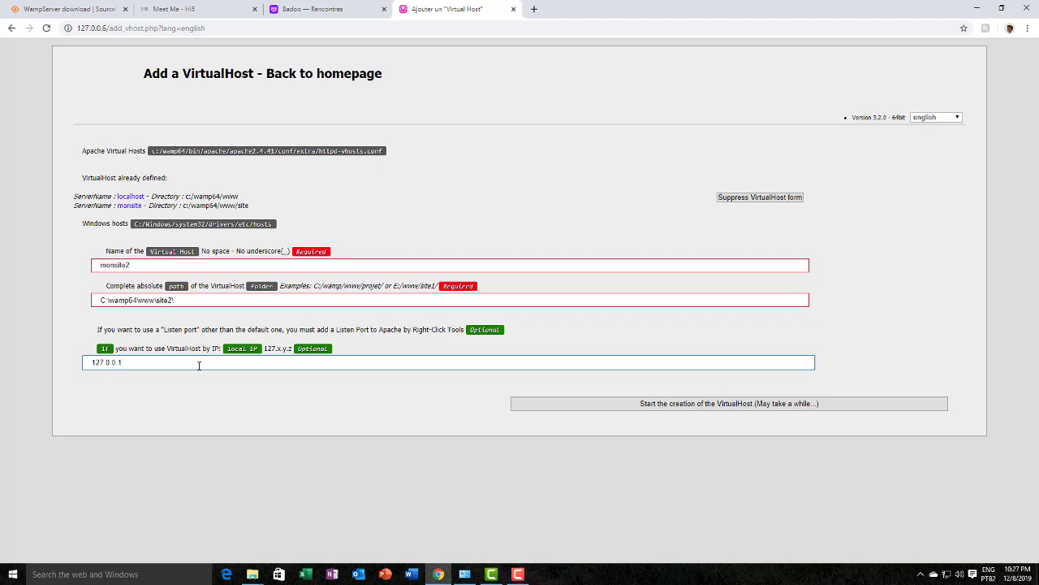
pyautogui.click(603, 406)
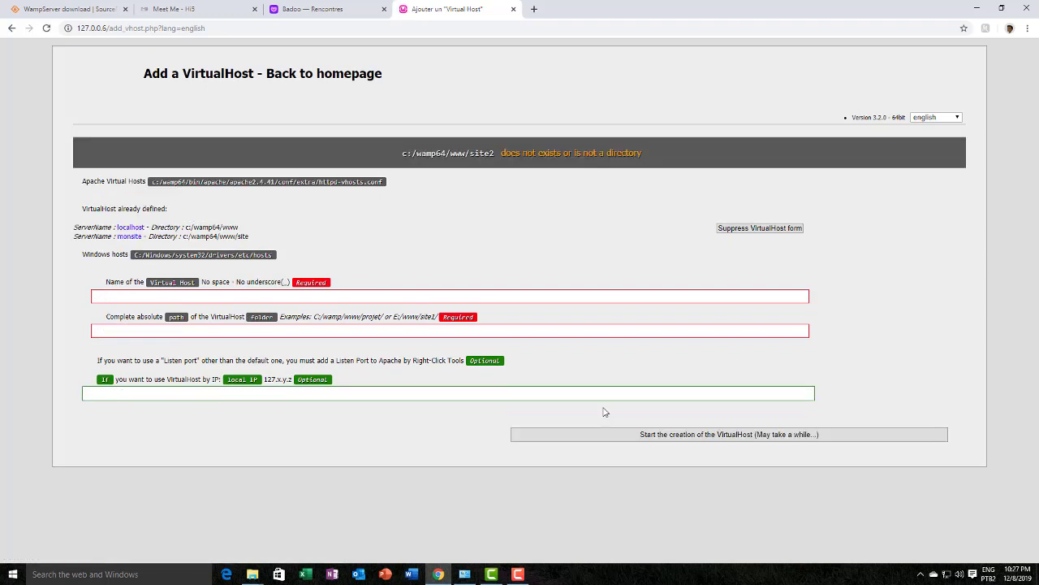
# Switch to the www folder in File Explorer and create a new folder named site2 there
pyautogui.doubleClick(479, 153)
pyautogui.moveTo(253, 574)
pyautogui.click(278, 512)
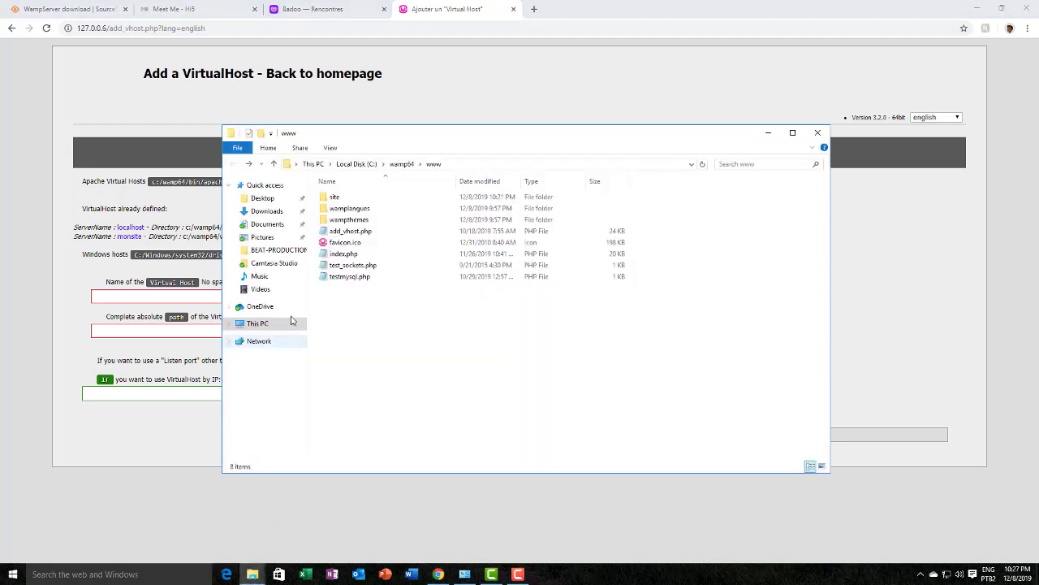
pyautogui.rightClick(368, 309)
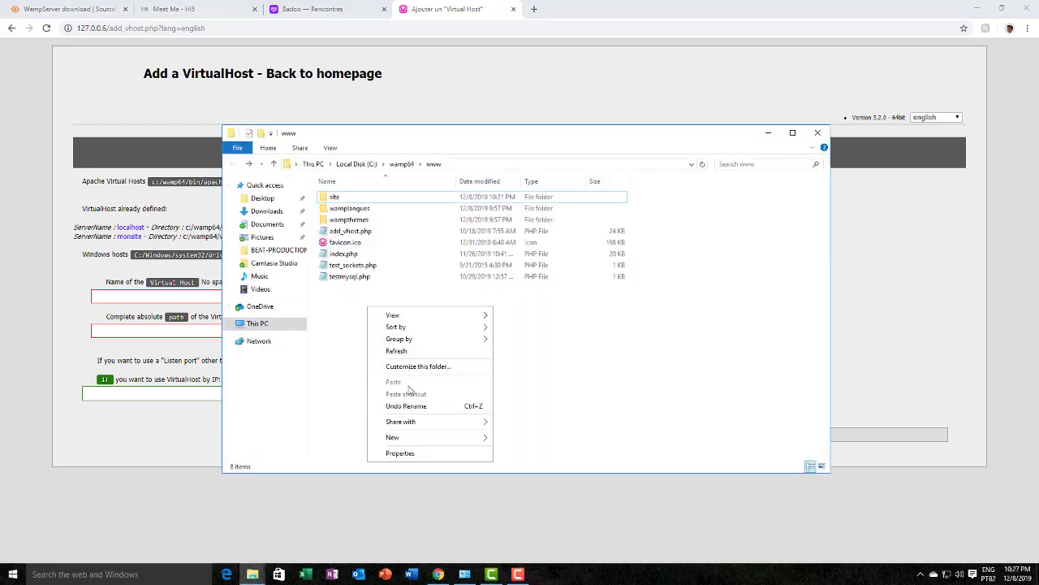
pyautogui.moveTo(479, 437)
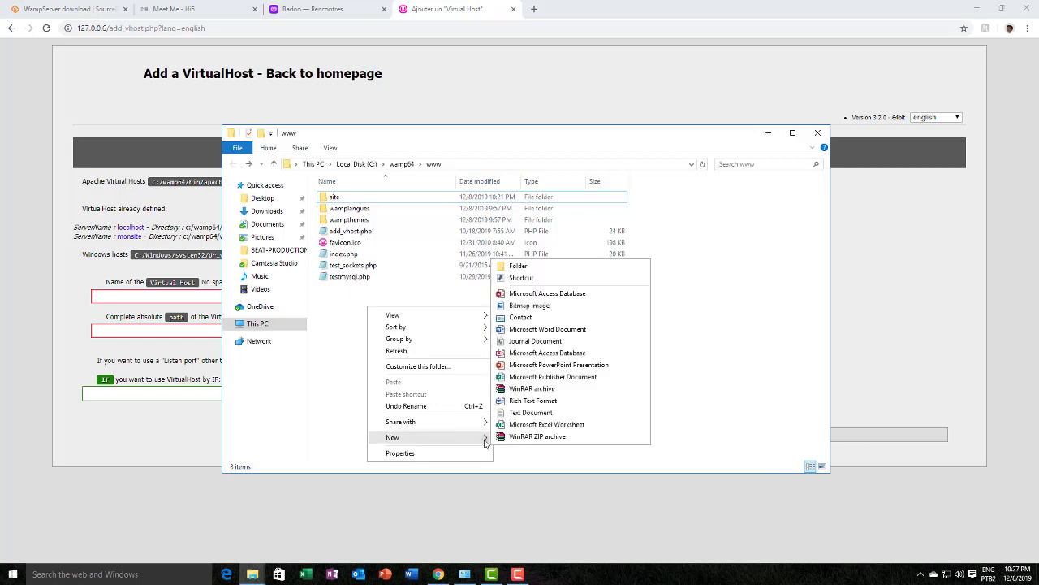
pyautogui.click(513, 267)
pyautogui.write('s')
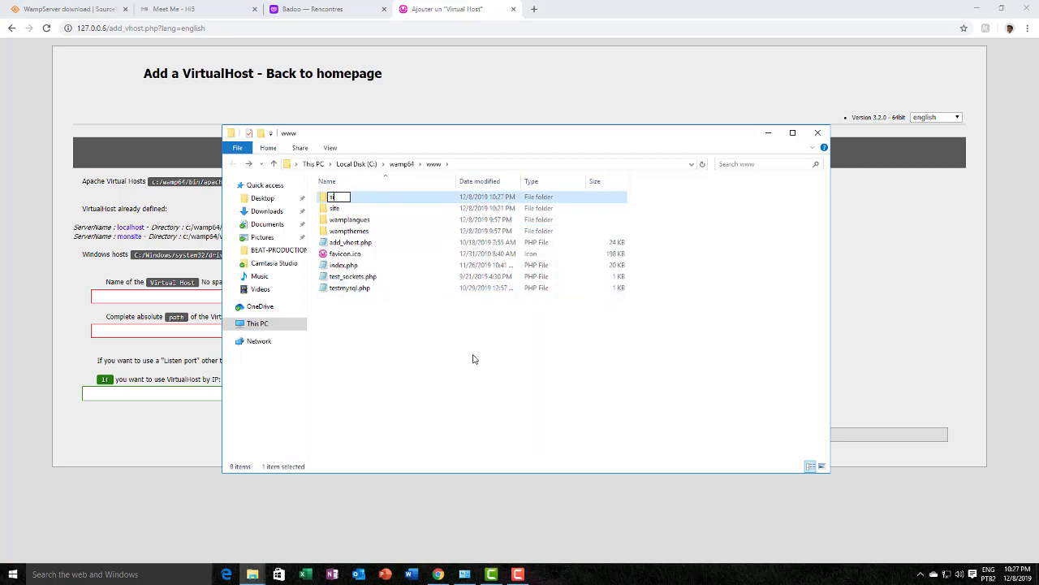
pyautogui.write('ite2')
pyautogui.press('Return')
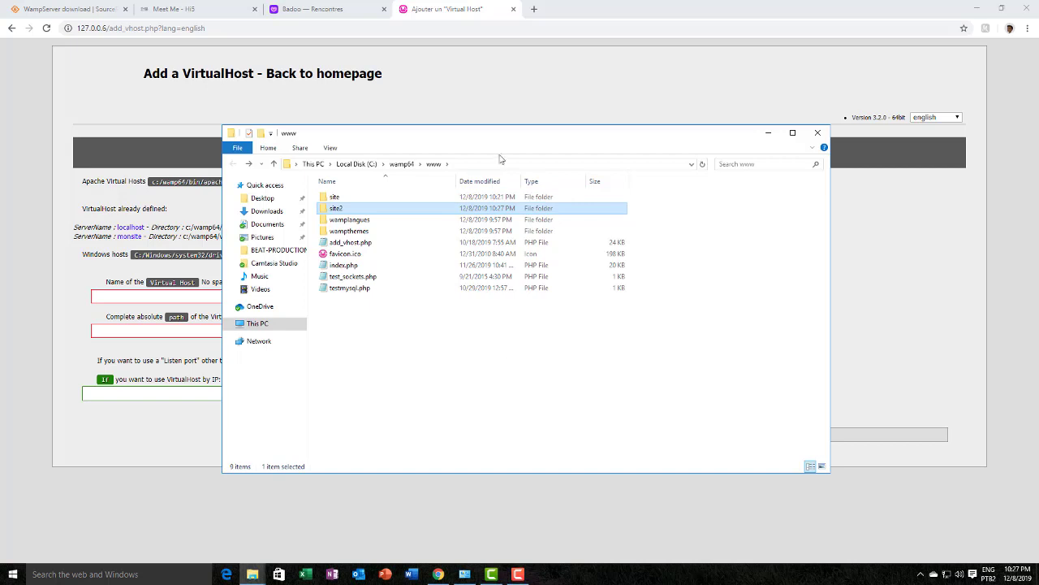
# Return to the virtual host form and try to create monsite2 for C:\wamp64\www\site2\ with local IP 127.0.0.1
pyautogui.click(482, 119)
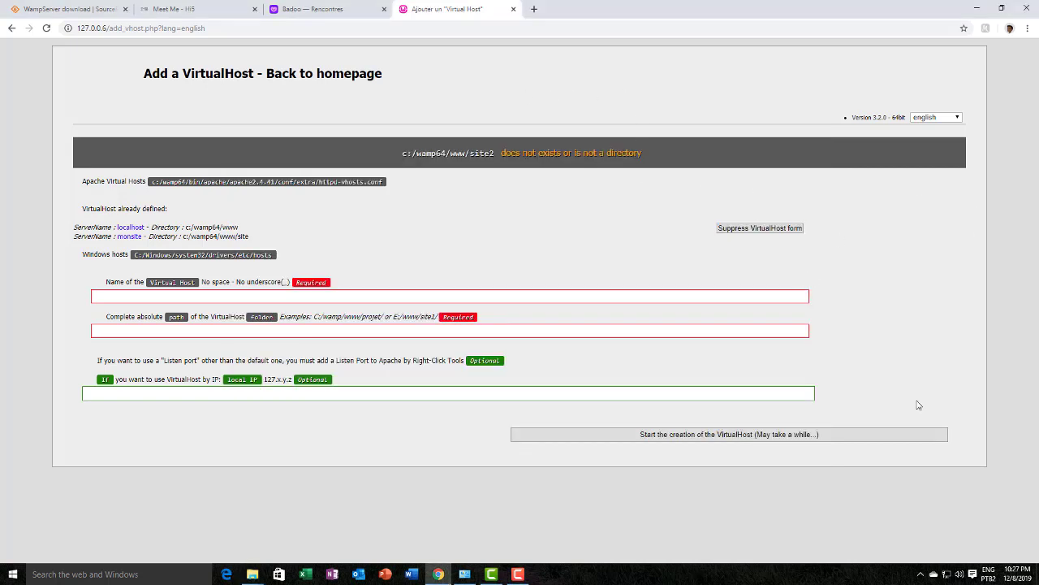
pyautogui.click(800, 438)
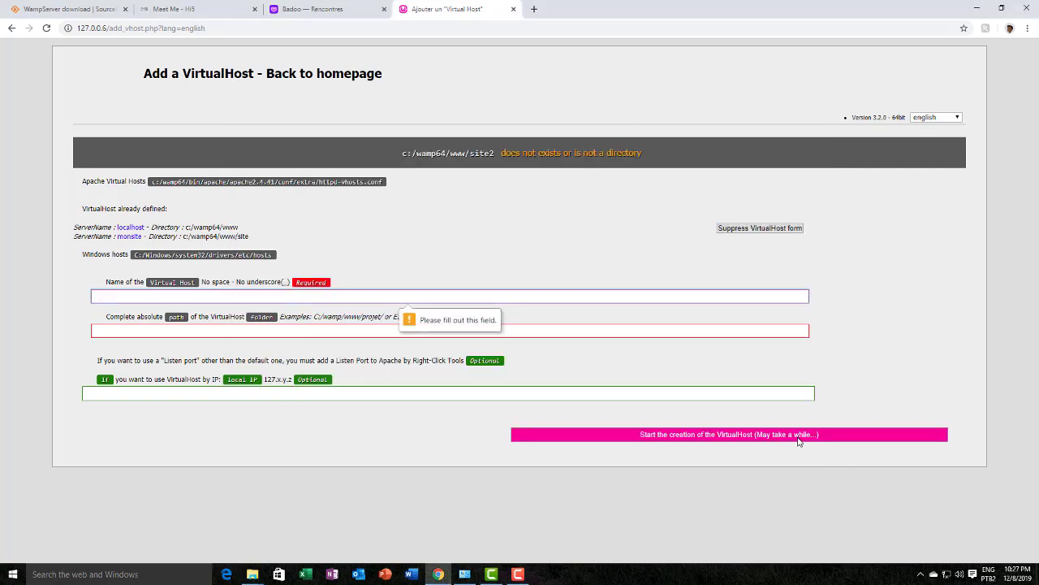
pyautogui.click(159, 296)
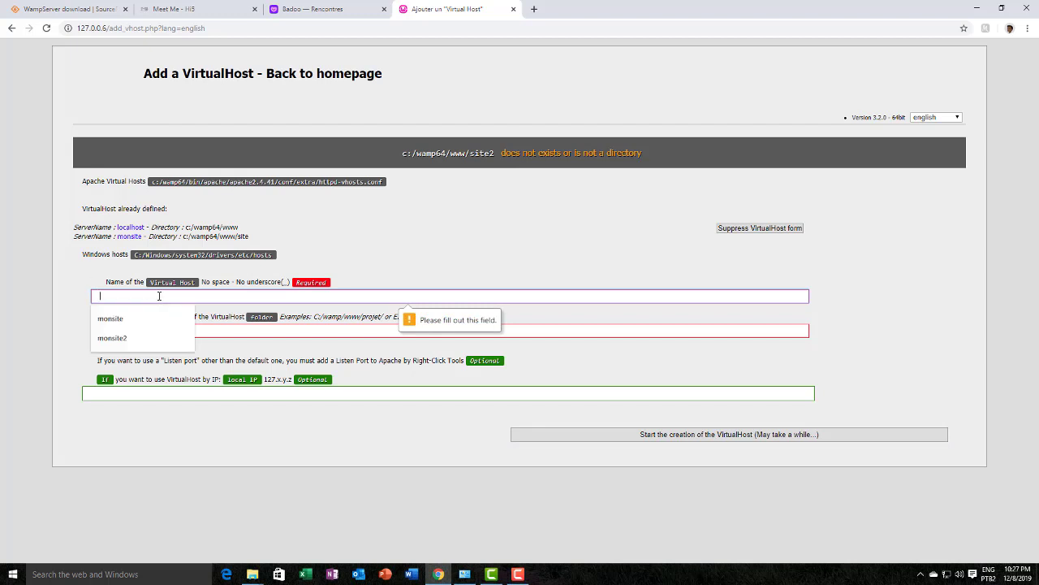
pyautogui.click(188, 337)
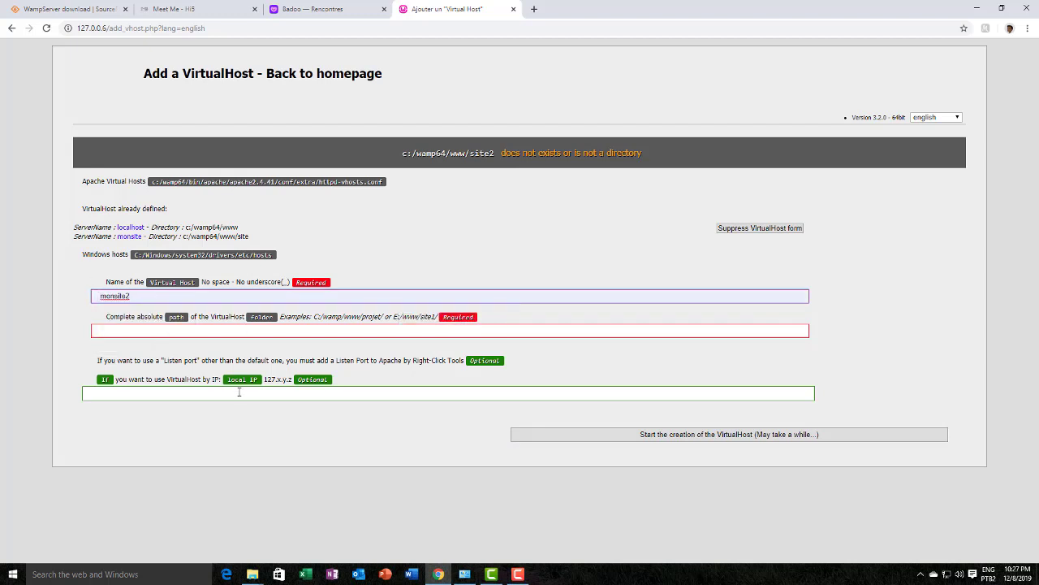
pyautogui.click(211, 330)
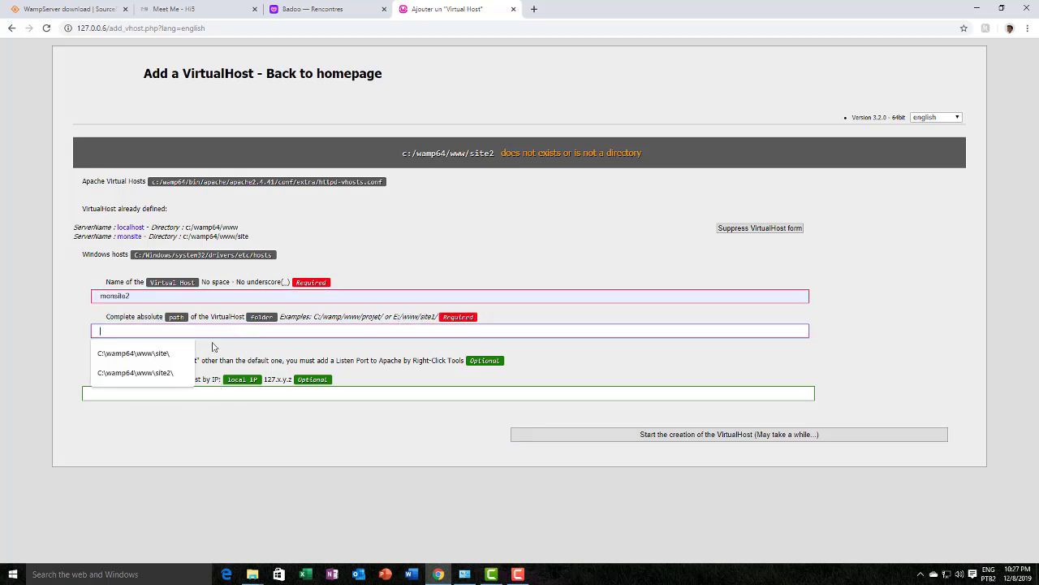
pyautogui.click(172, 375)
pyautogui.click(185, 395)
pyautogui.click(166, 419)
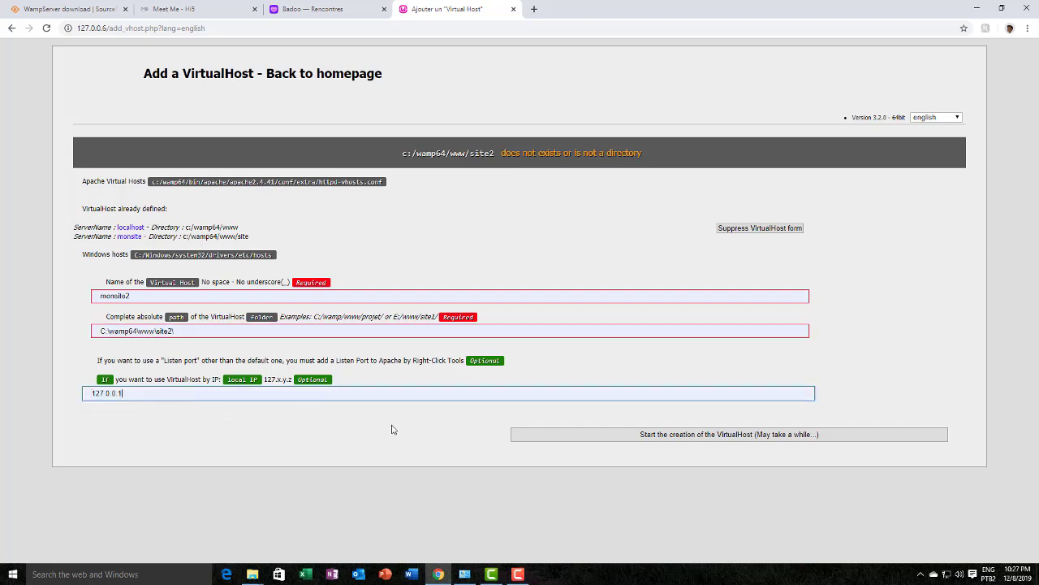
pyautogui.click(663, 438)
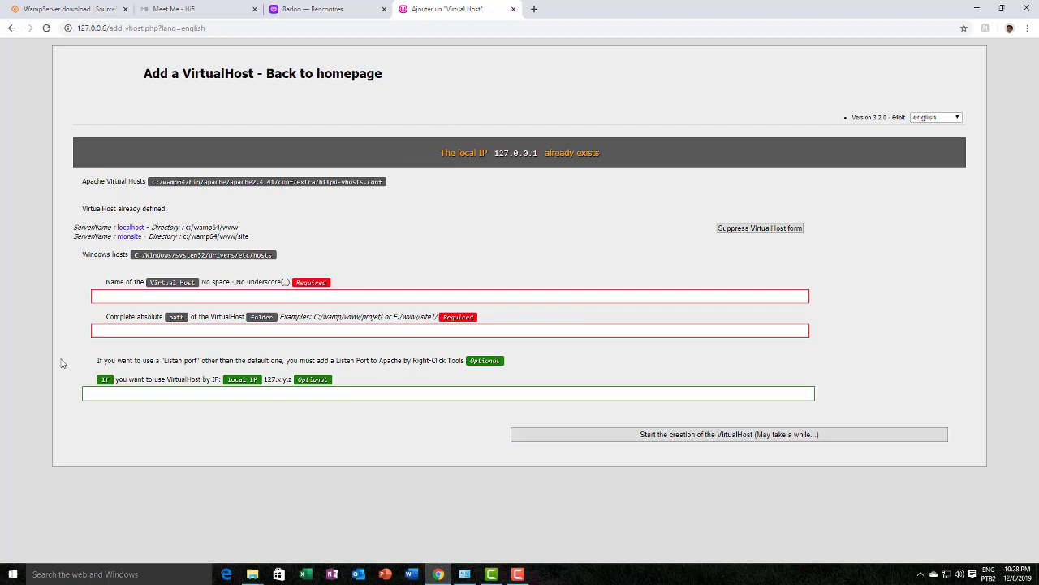
# Create the virtual host monsite2 for the folder C:\wamp64\www\site2\ with local IP 127.0.0.2
pyautogui.click(139, 297)
pyautogui.click(139, 326)
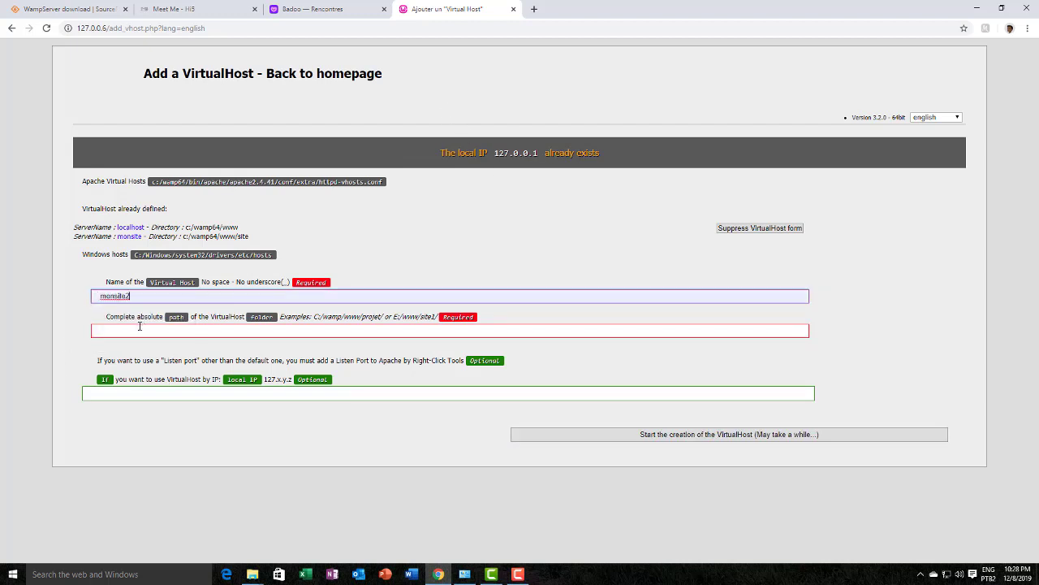
pyautogui.click(142, 331)
pyautogui.click(151, 362)
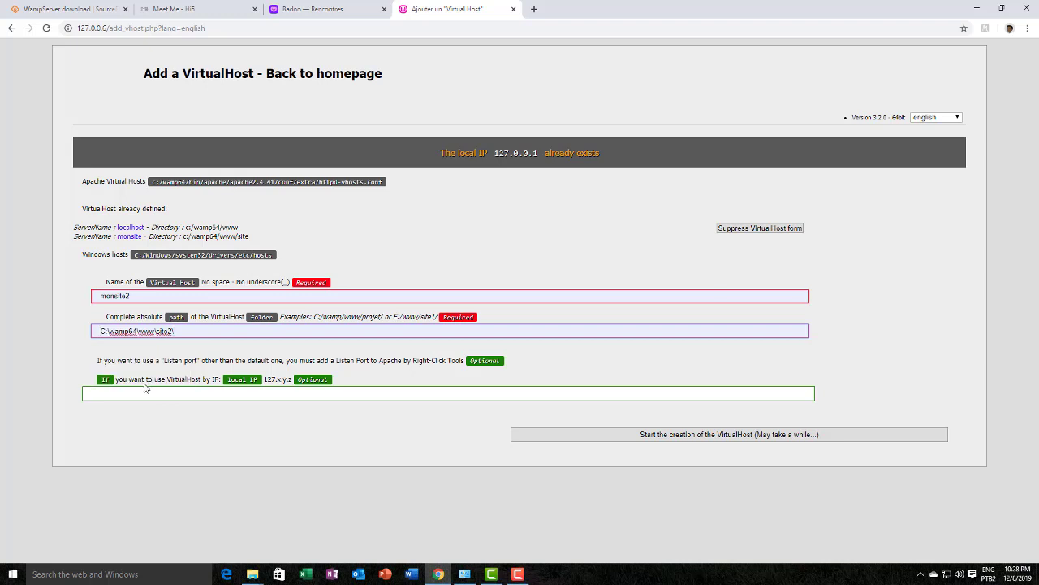
pyautogui.click(145, 392)
pyautogui.click(133, 419)
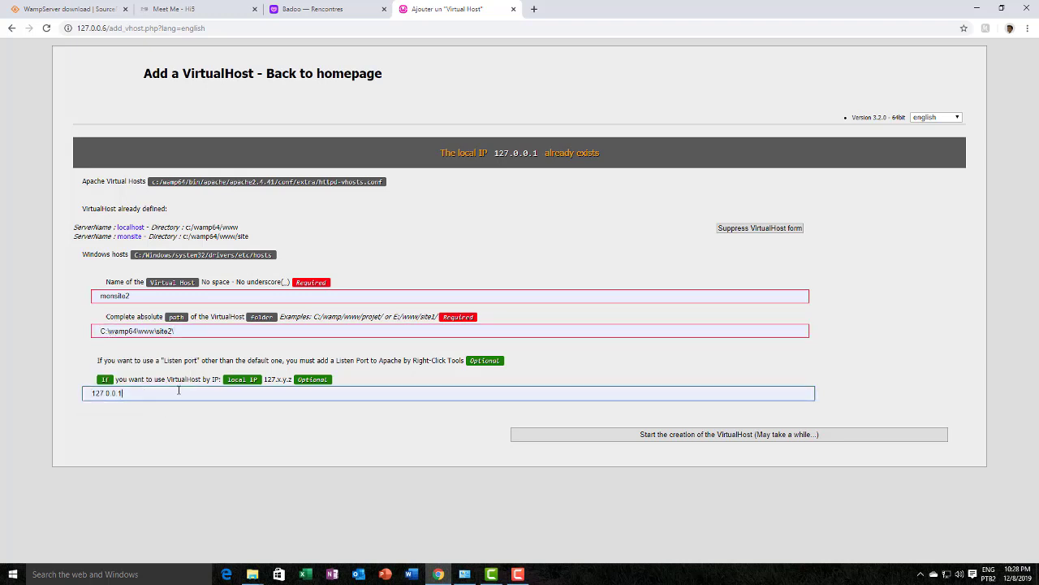
pyautogui.press('BackSpace')
pyautogui.write('2')
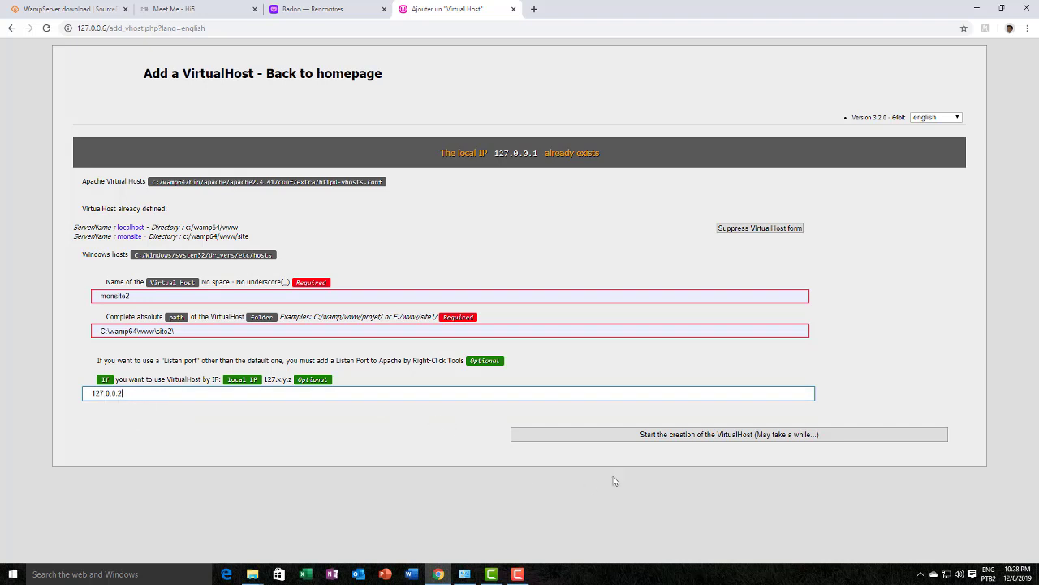
pyautogui.click(702, 439)
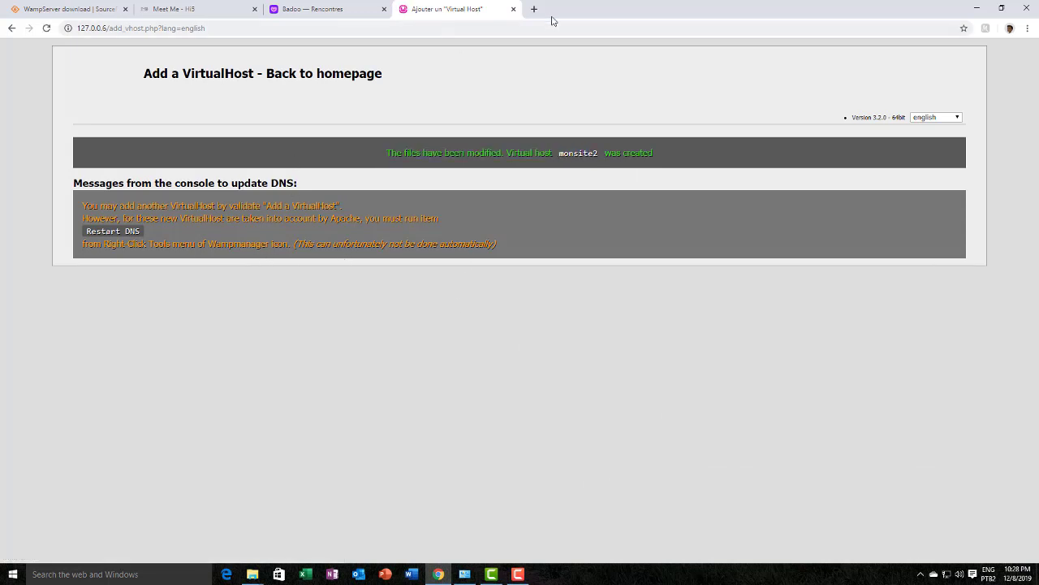
# Close the virtual host tab and bring the WampServer download page forward in the browser
pyautogui.click(513, 9)
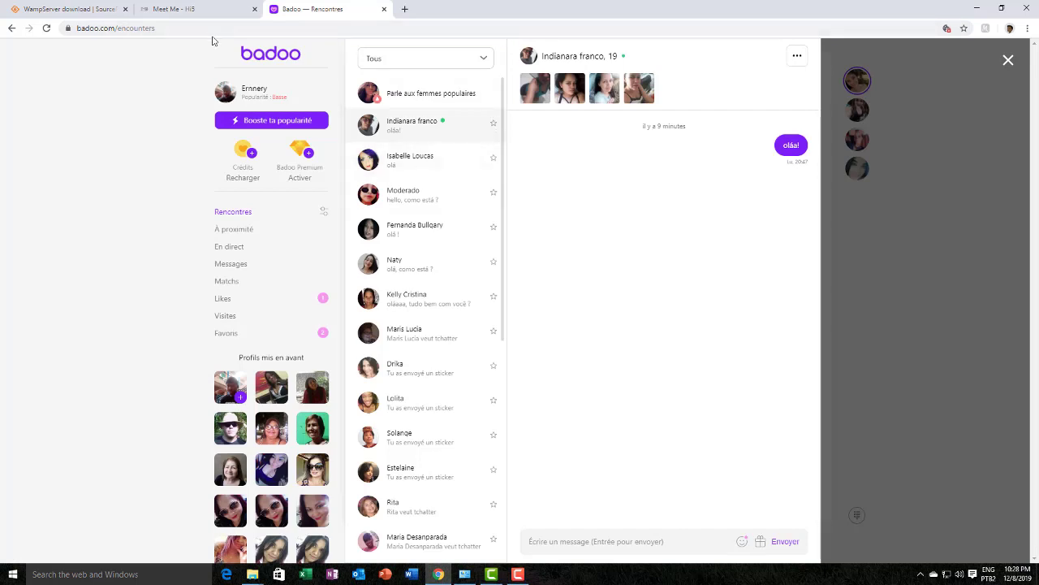
pyautogui.click(192, 10)
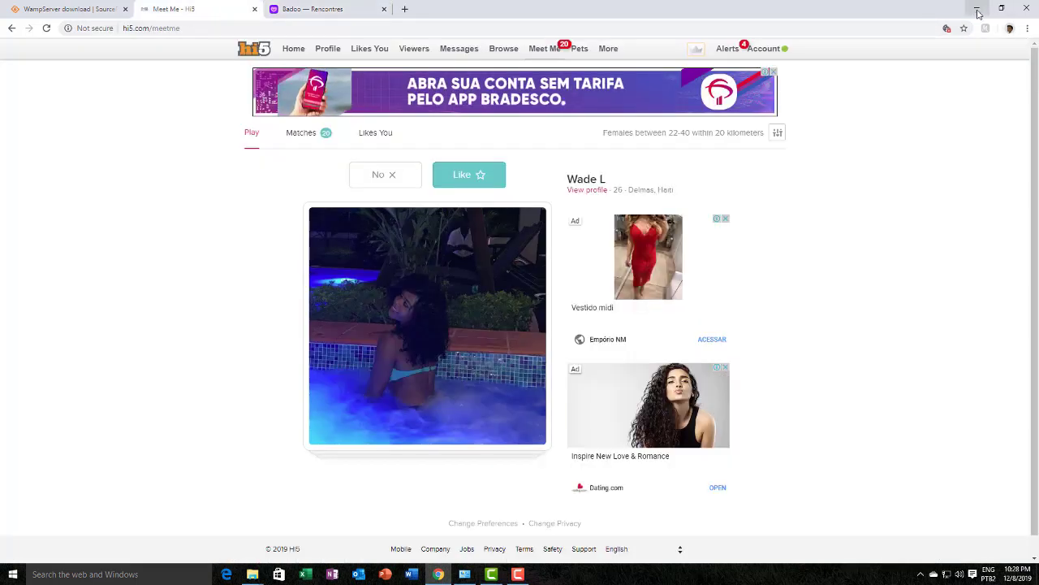
pyautogui.click(69, 9)
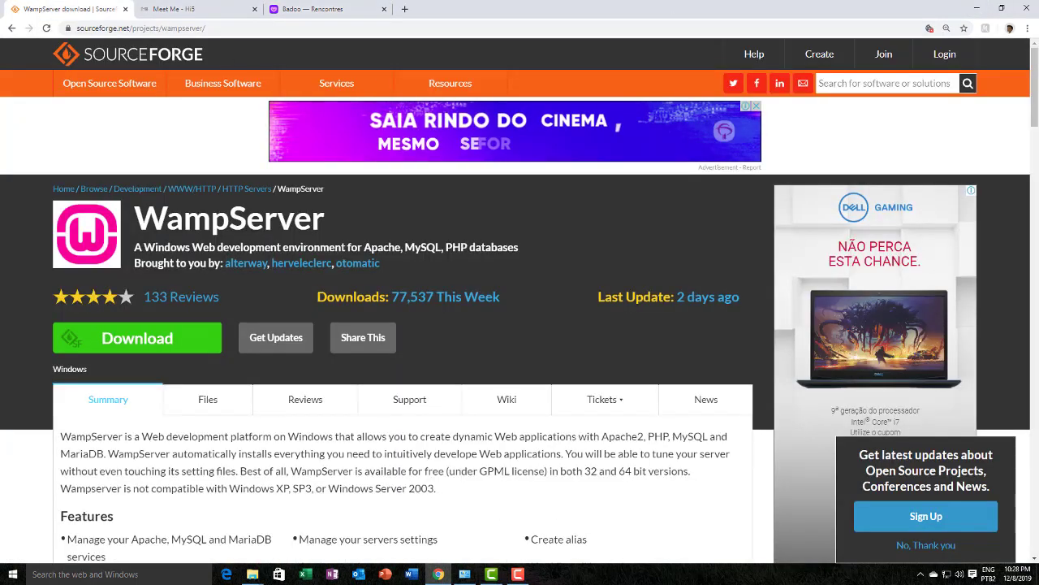
# Switch to the www window in File Explorer, open the site2 folder and create a new text document there
pyautogui.moveTo(268, 578)
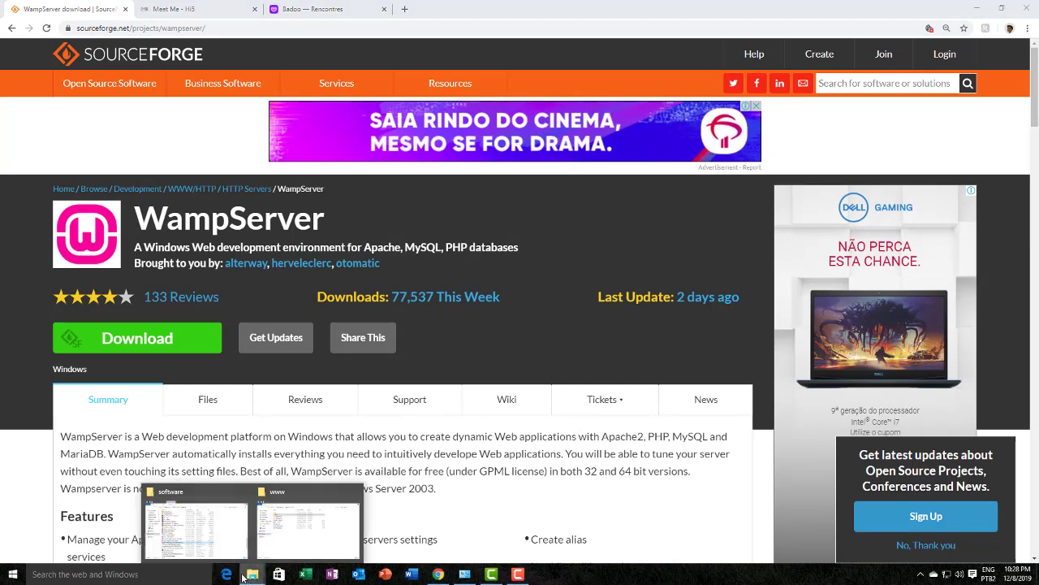
pyautogui.click(275, 544)
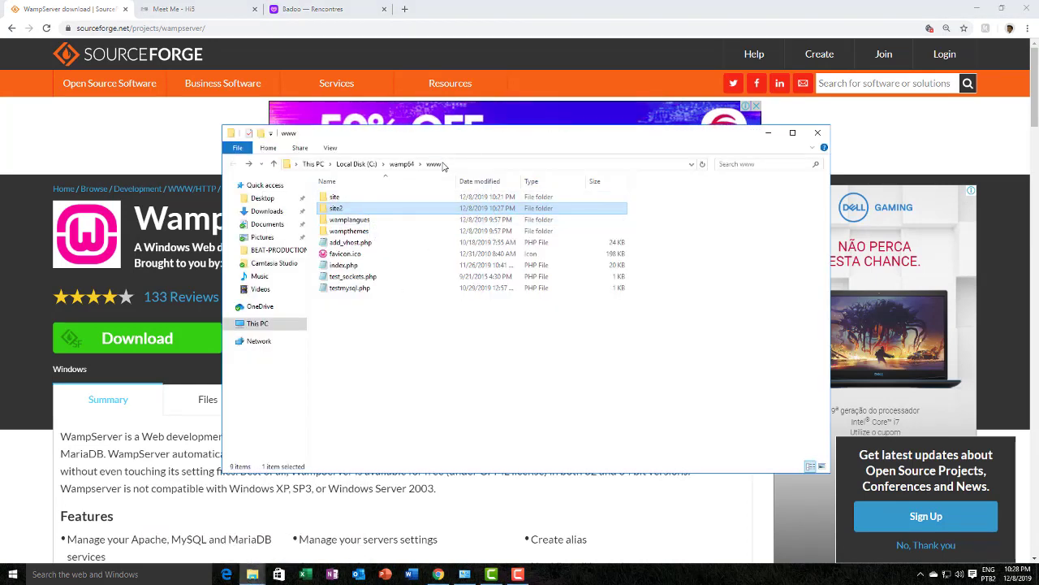
pyautogui.doubleClick(379, 210)
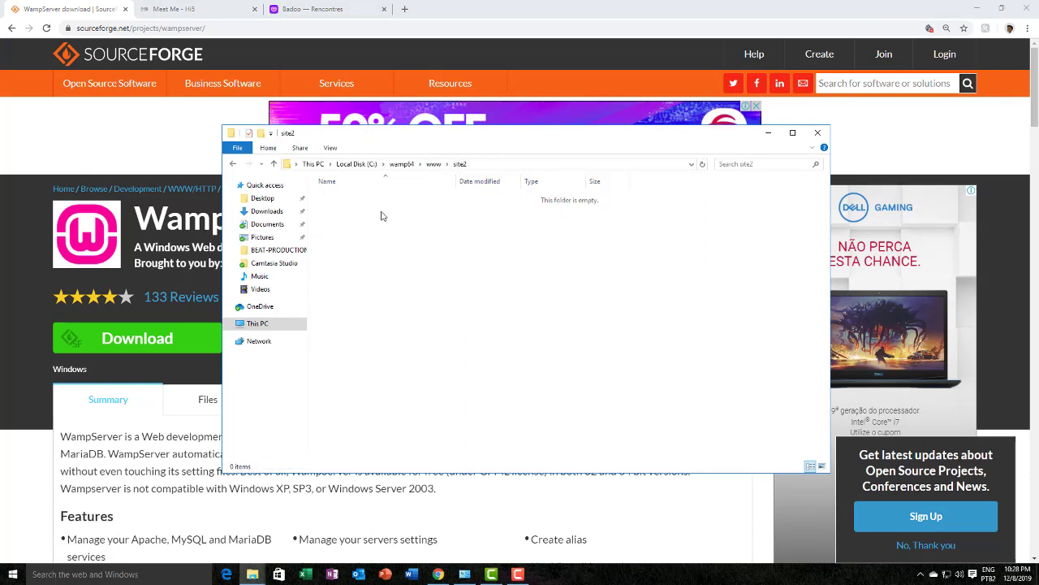
pyautogui.rightClick(365, 248)
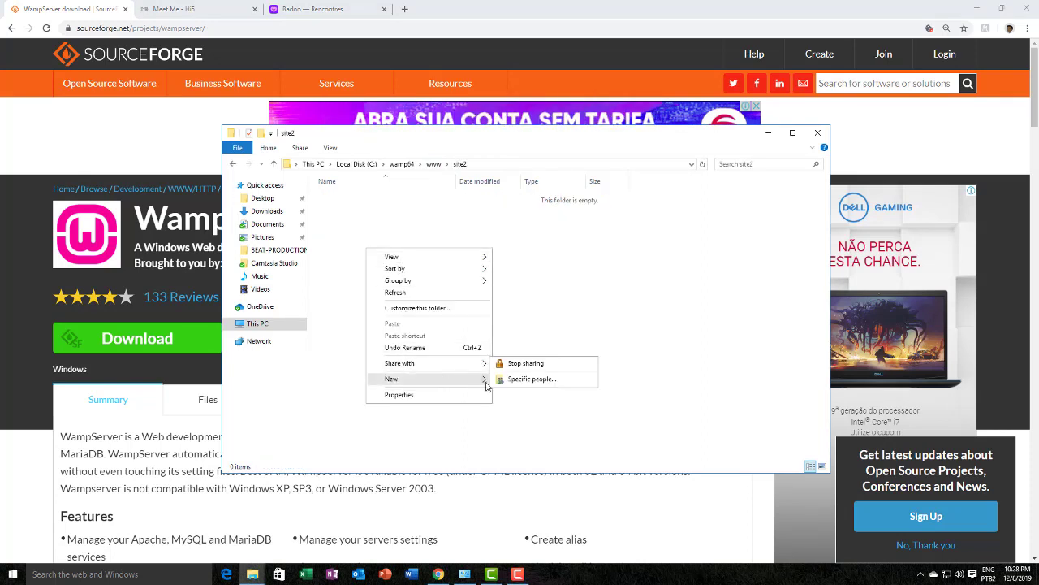
pyautogui.moveTo(476, 378)
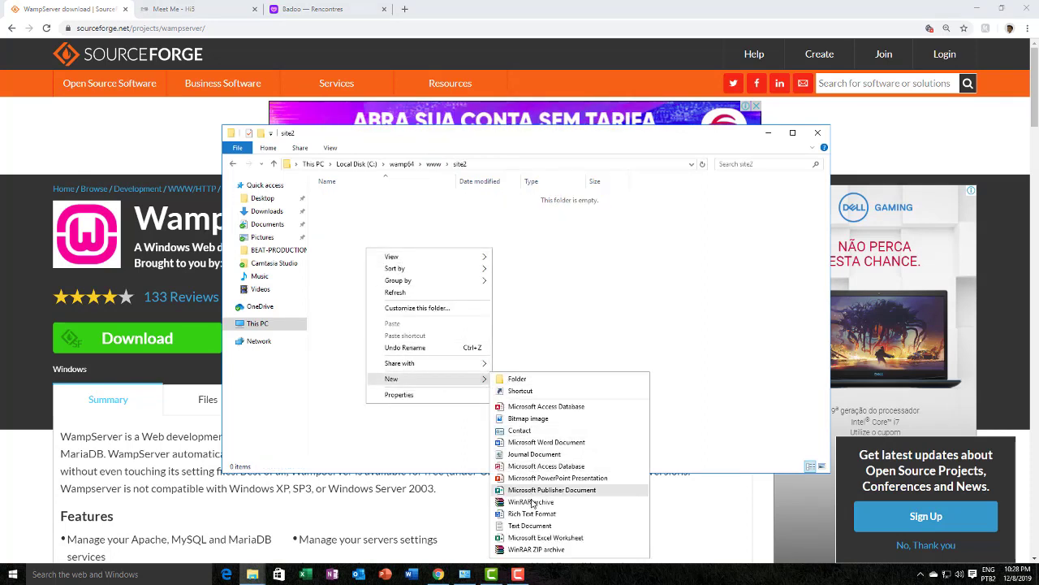
pyautogui.click(532, 526)
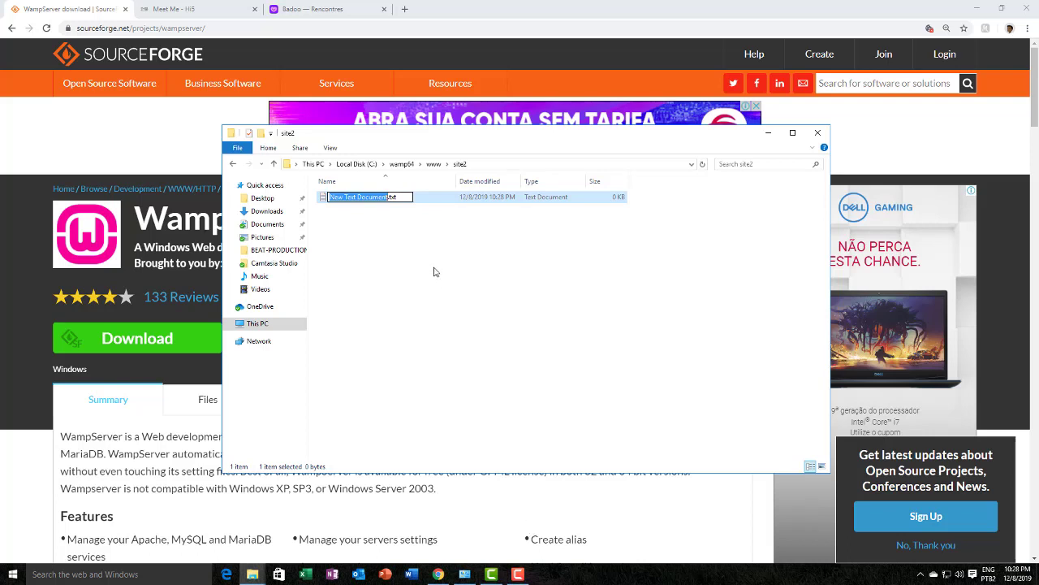
# Rename the new text document in site2 as index.php, accepting the file extension change
pyautogui.press('Right')
pyautogui.press('BackSpace')
pyautogui.press('BackSpace')
pyautogui.press('BackSpace')
pyautogui.press('BackSpace')
pyautogui.press('BackSpace')
pyautogui.press('BackSpace')
pyautogui.press('BackSpace')
pyautogui.press('BackSpace')
pyautogui.press('BackSpace')
pyautogui.press('BackSpace')
pyautogui.press('BackSpace')
pyautogui.press('BackSpace')
pyautogui.press('BackSpace')
pyautogui.press('BackSpace')
pyautogui.press('BackSpace')
pyautogui.press('BackSpace')
pyautogui.press('BackSpace')
pyautogui.press('BackSpace')
pyautogui.press('BackSpace')
pyautogui.press('BackSpace')
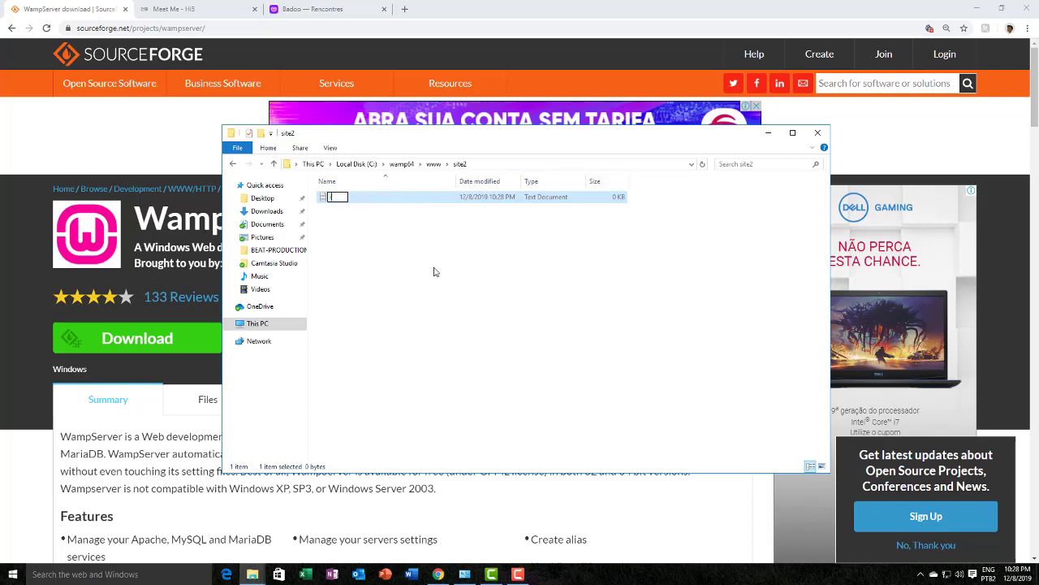
pyautogui.write('index.php')
pyautogui.press('Return')
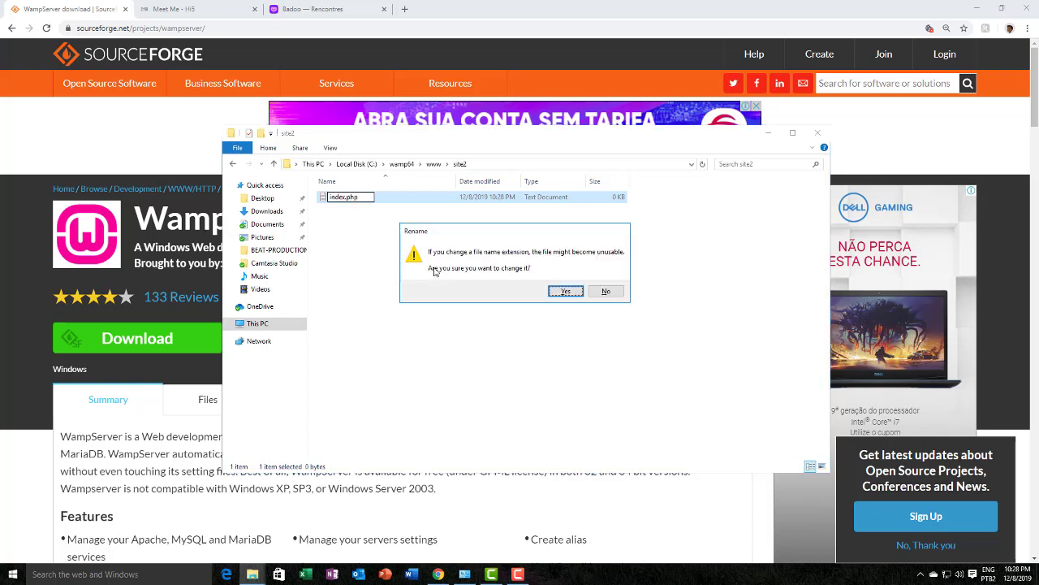
pyautogui.click(567, 294)
# Write "<h1> Bonjour IP 127.0.02 </h1>" in site2's index.php using Notepad, save it, and close the editor and folder windows
pyautogui.doubleClick(353, 198)
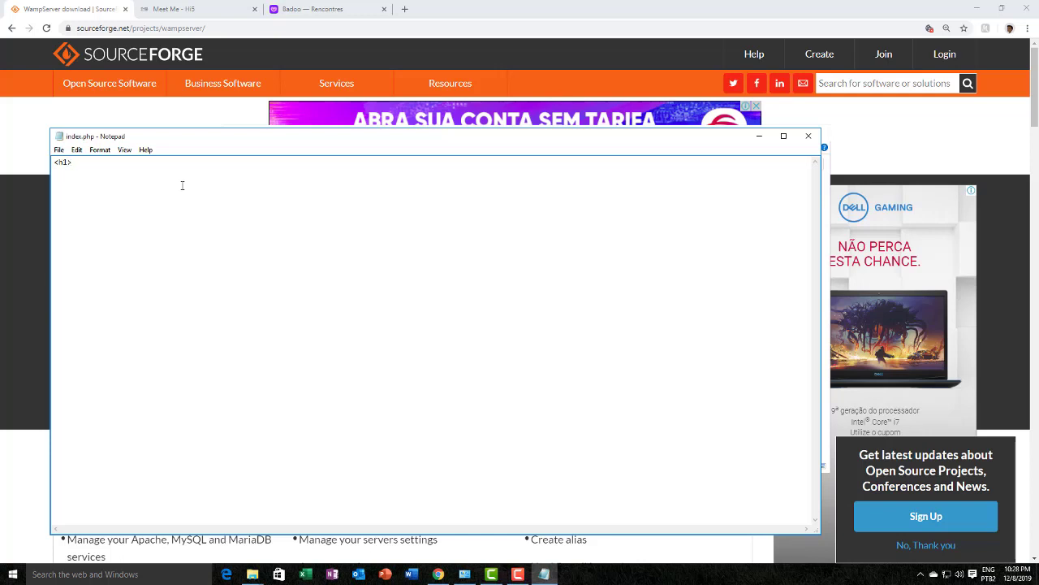
pyautogui.write('Bonj')
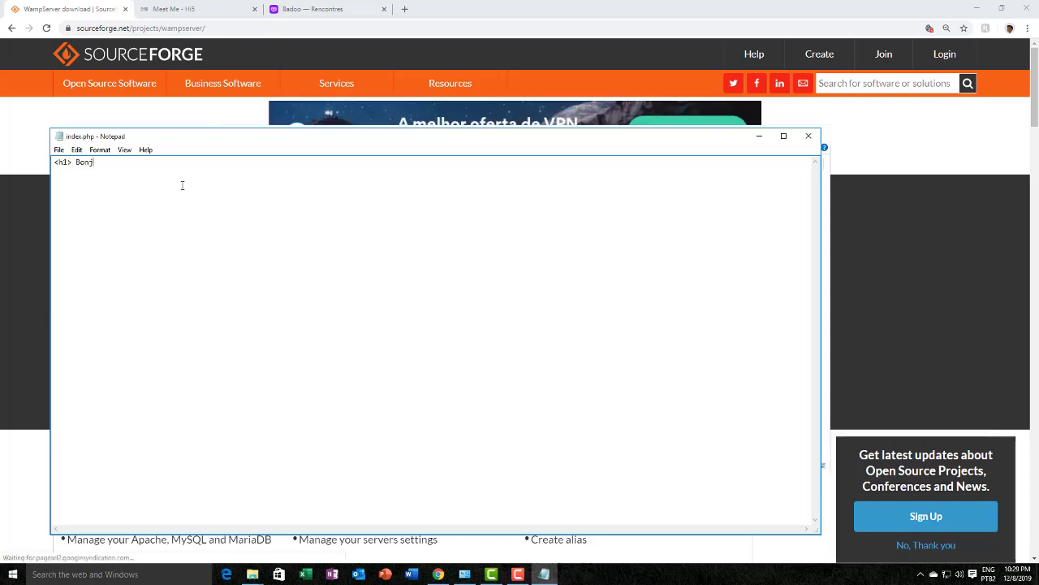
pyautogui.write('our IP')
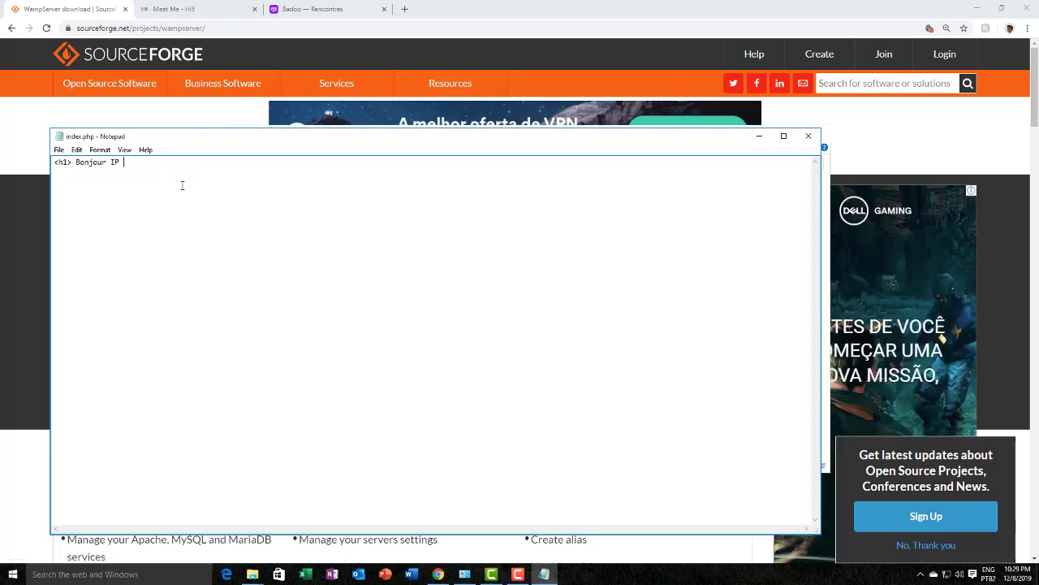
pyautogui.write(' 127.')
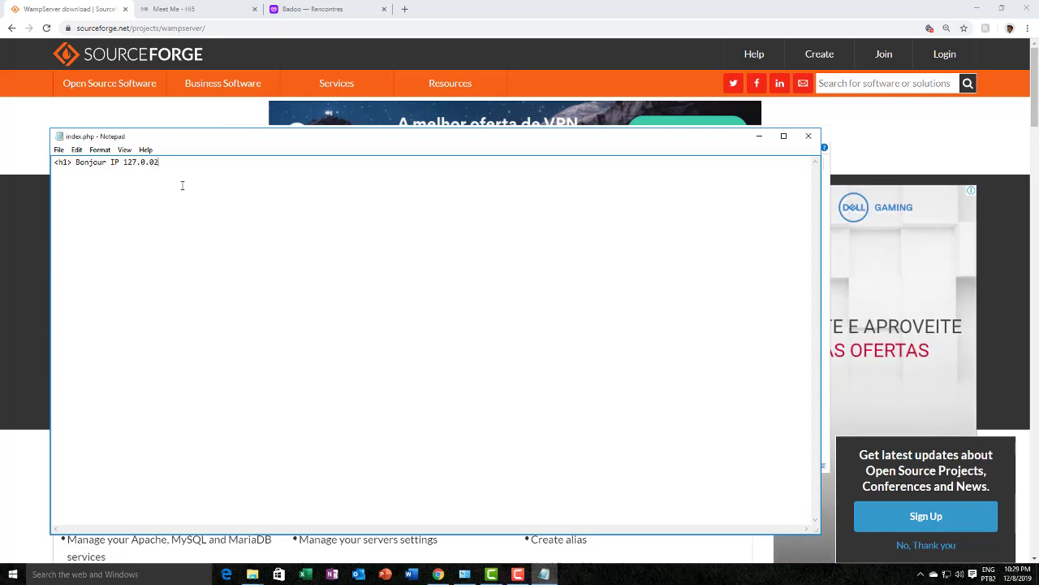
pyautogui.write('0.02 </')
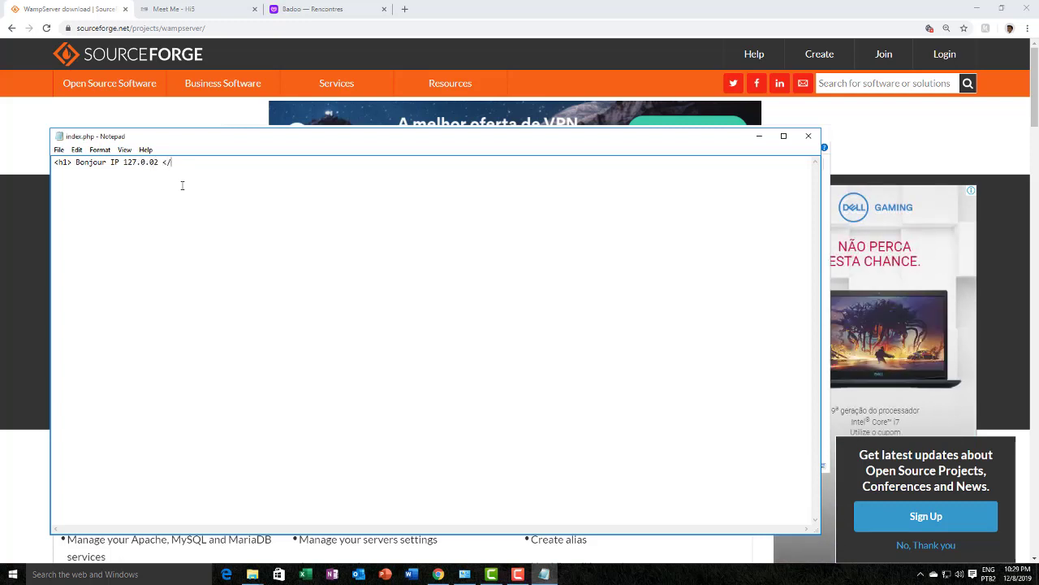
pyautogui.write('h1>')
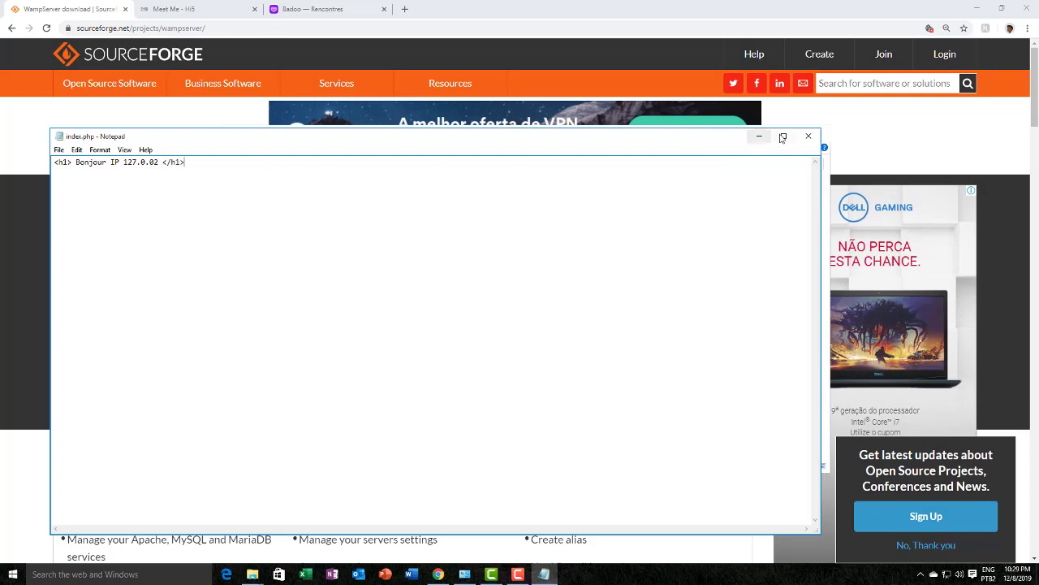
pyautogui.click(809, 136)
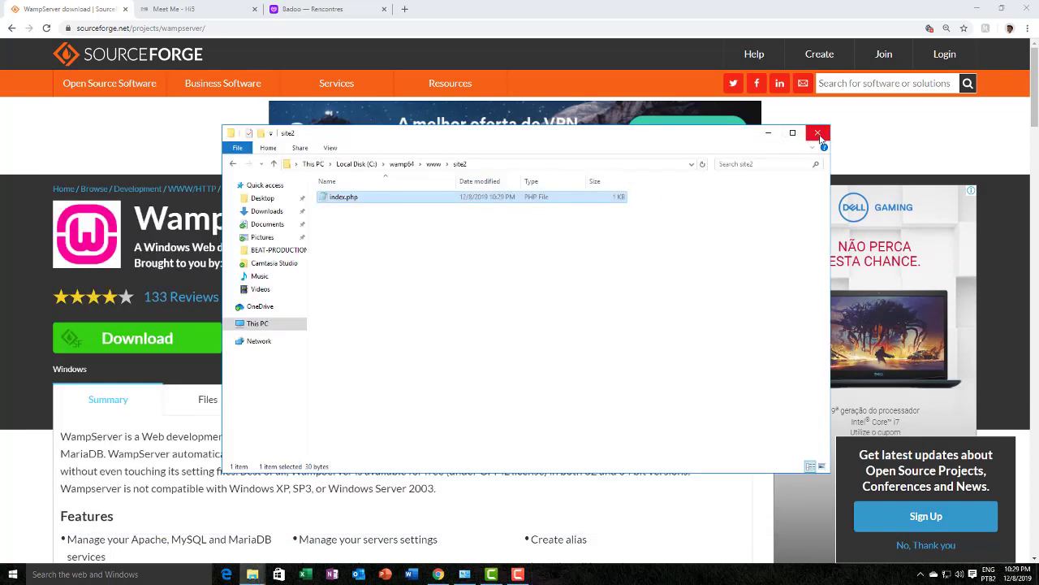
pyautogui.click(818, 133)
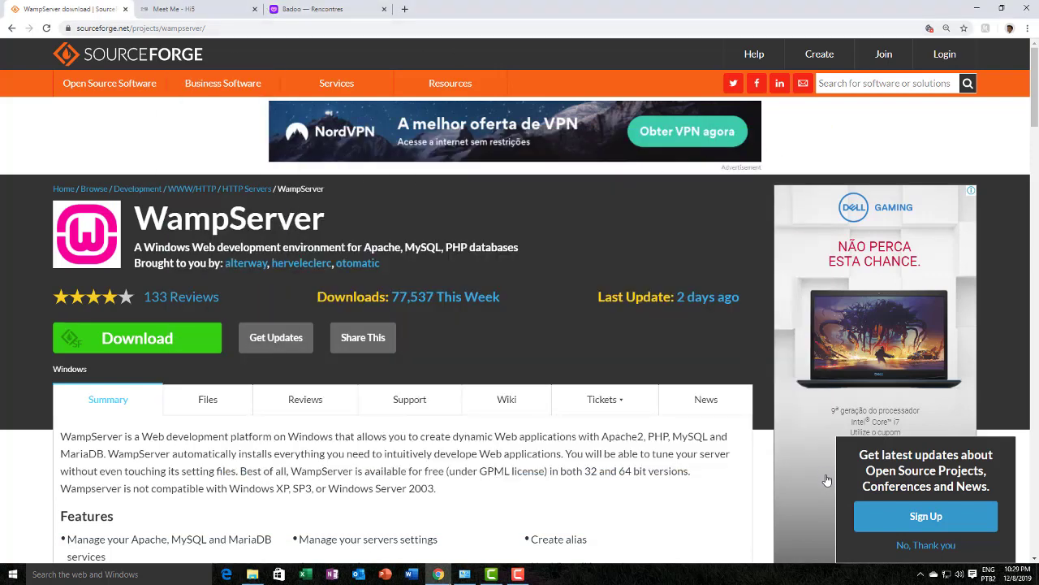
# Restart all WampServer services and check the local server's status
pyautogui.click(922, 578)
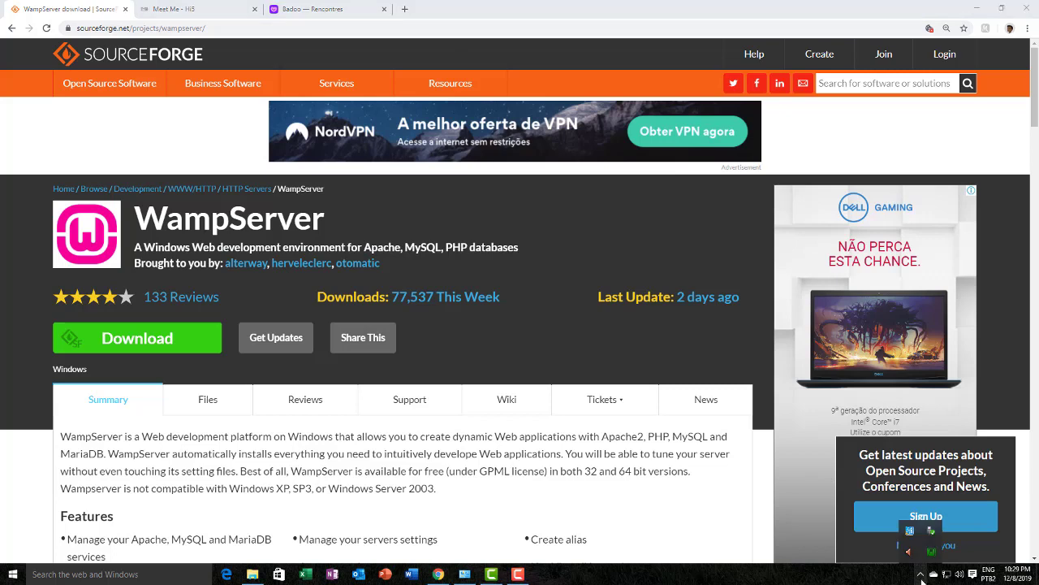
pyautogui.click(931, 553)
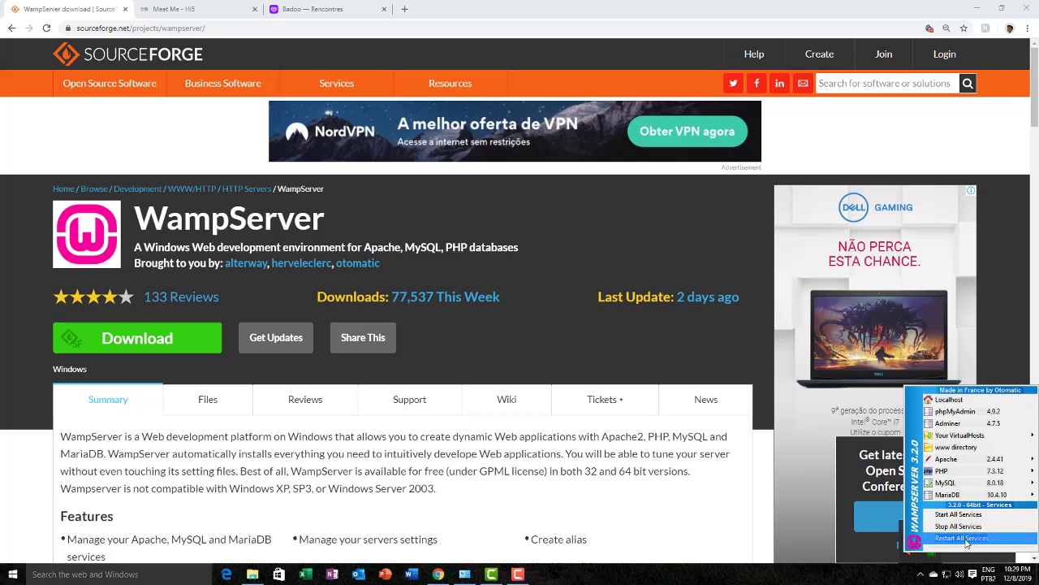
pyautogui.click(962, 538)
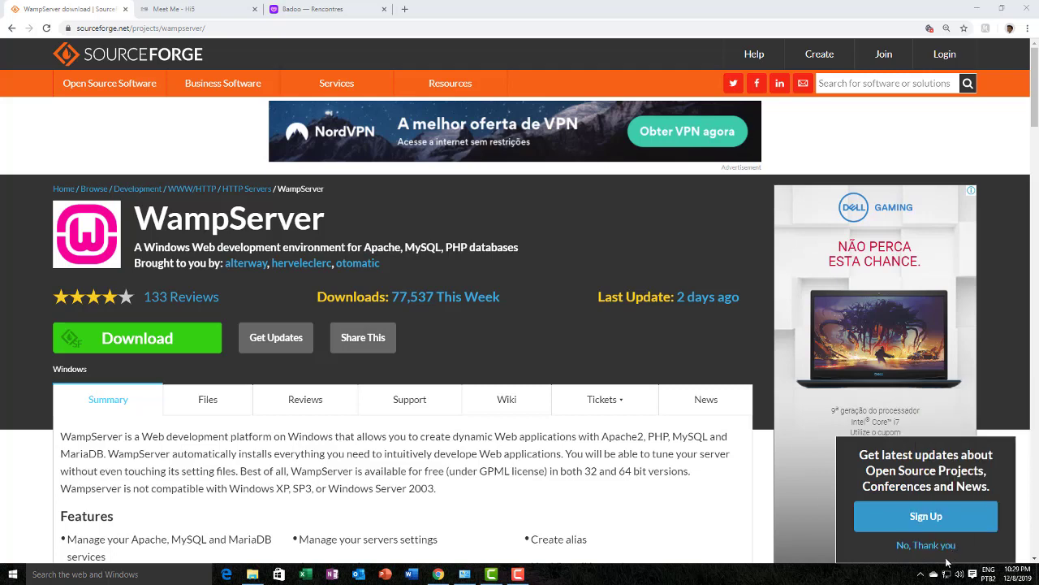
pyautogui.click(922, 578)
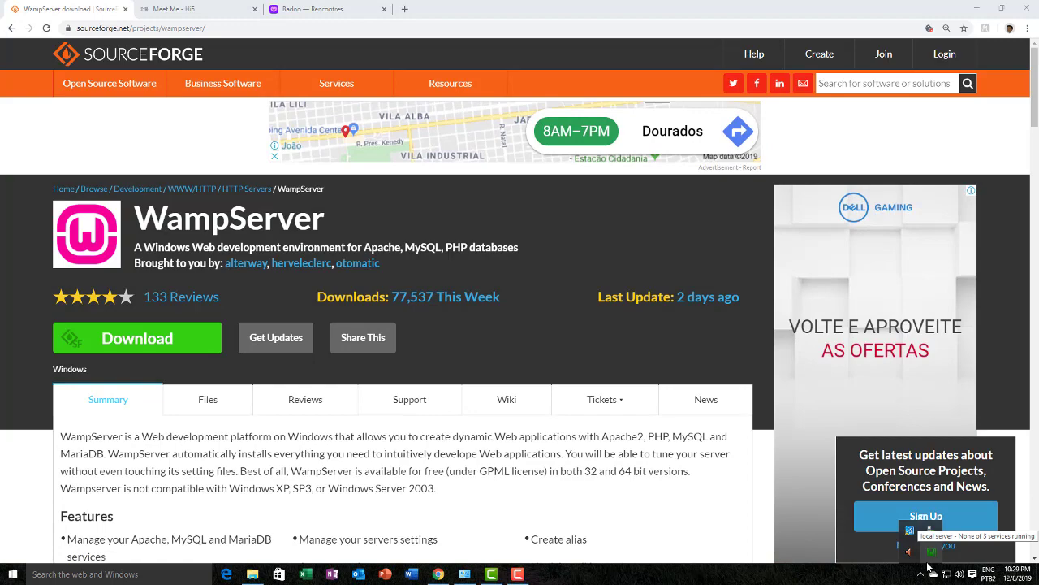
# Load 127.0.0.2 in a new browser tab and check the heading of the site2 page
pyautogui.click(403, 10)
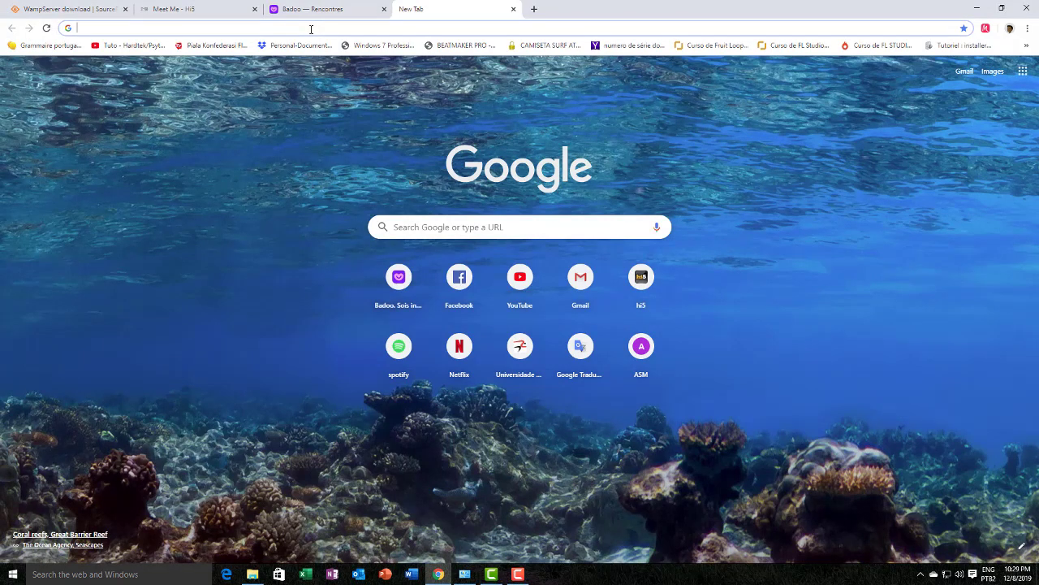
pyautogui.write('127')
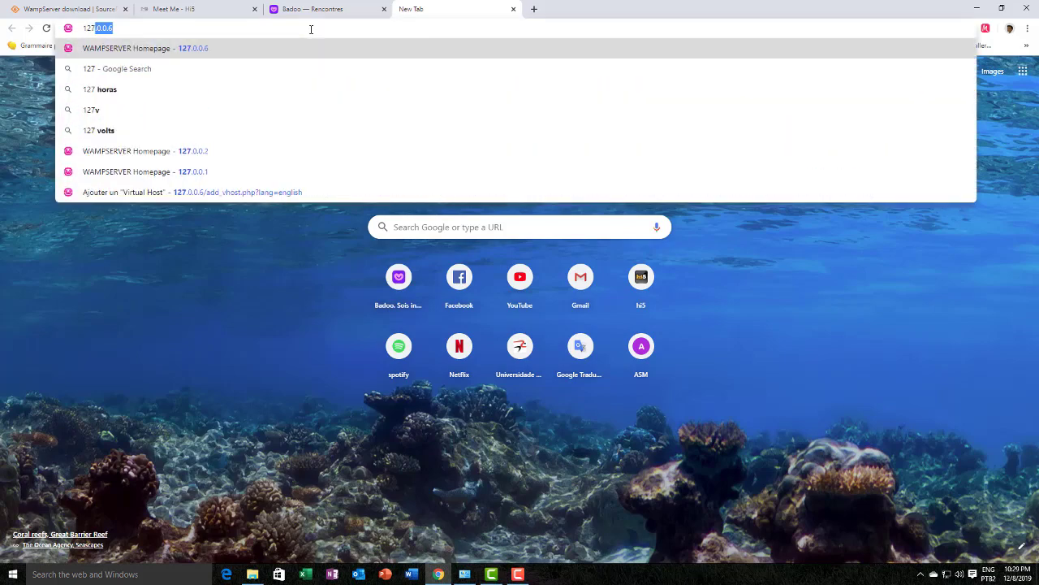
pyautogui.write('.0.0.6')
pyautogui.press('BackSpace')
pyautogui.write('2')
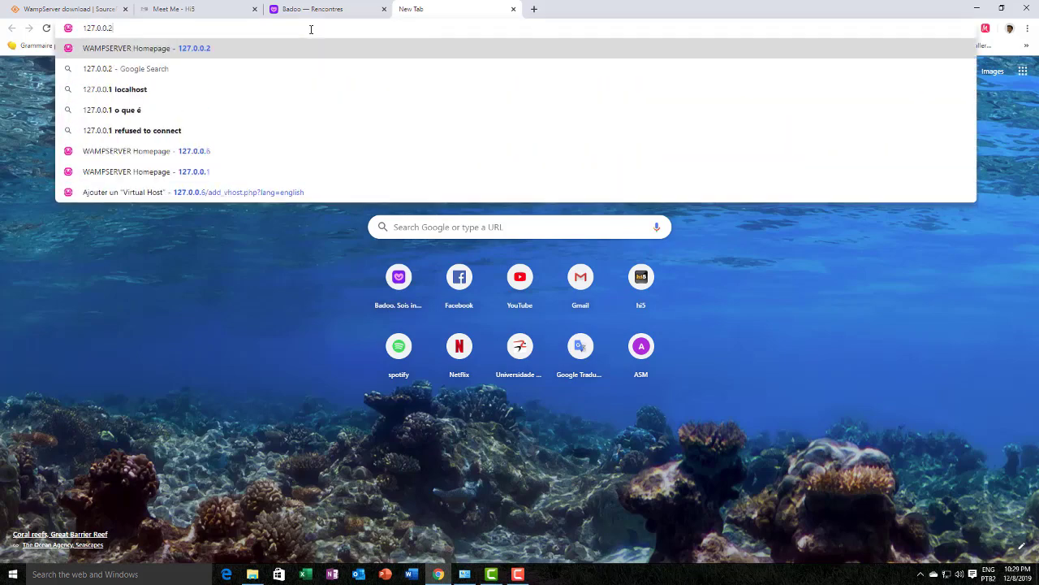
pyautogui.press('Return')
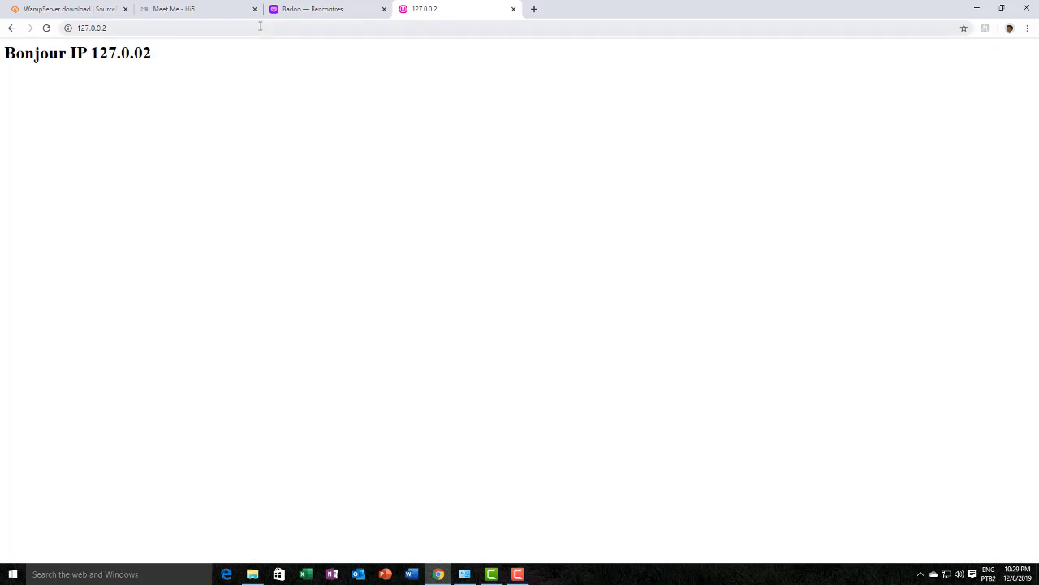
pyautogui.moveTo(162, 55); pyautogui.dragTo(3, 55)
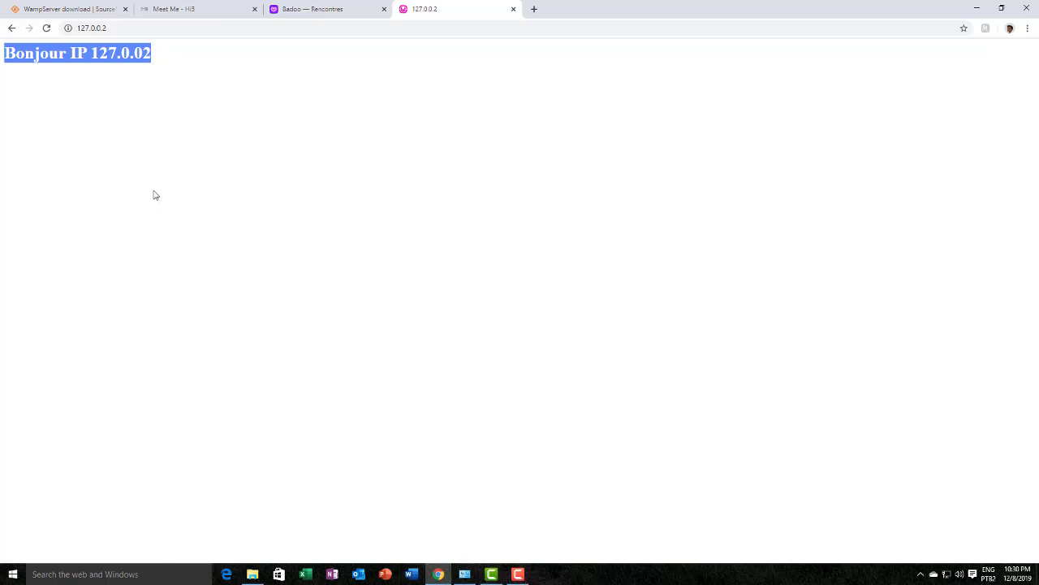
pyautogui.moveTo(3, 52); pyautogui.dragTo(186, 53)
pyautogui.click(195, 54)
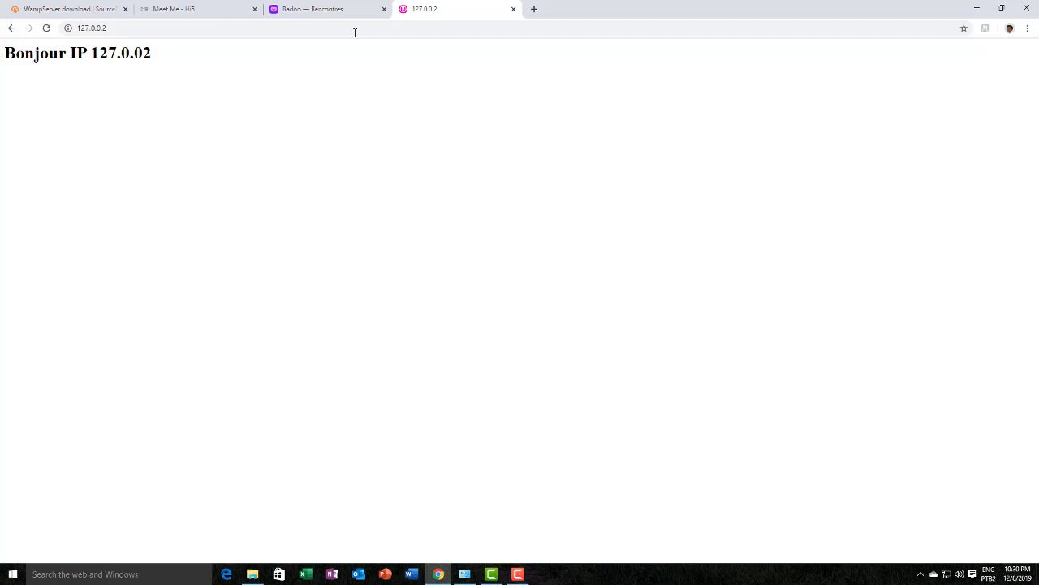
pyautogui.click(533, 9)
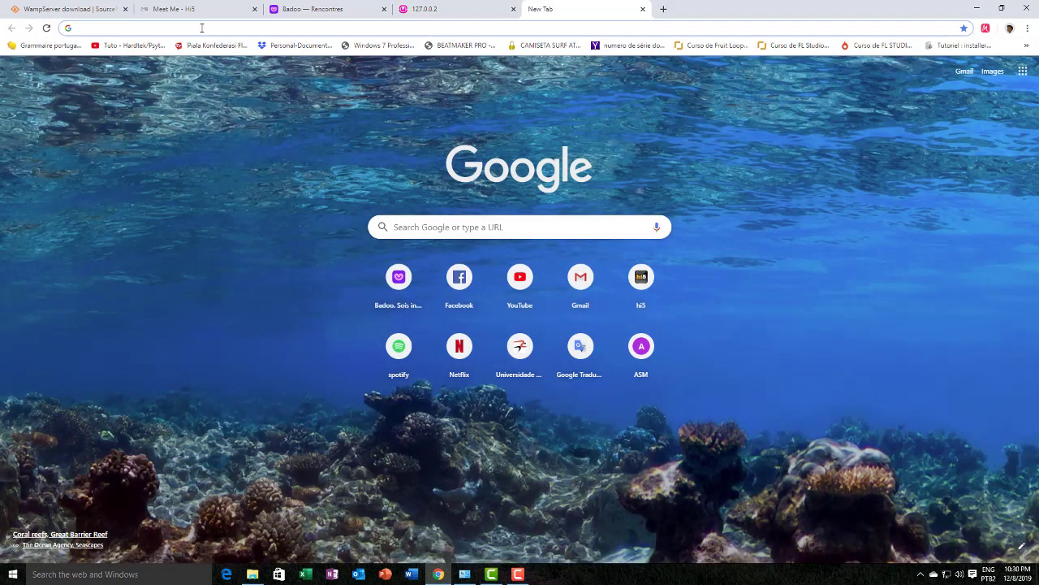
pyautogui.write('monsite')
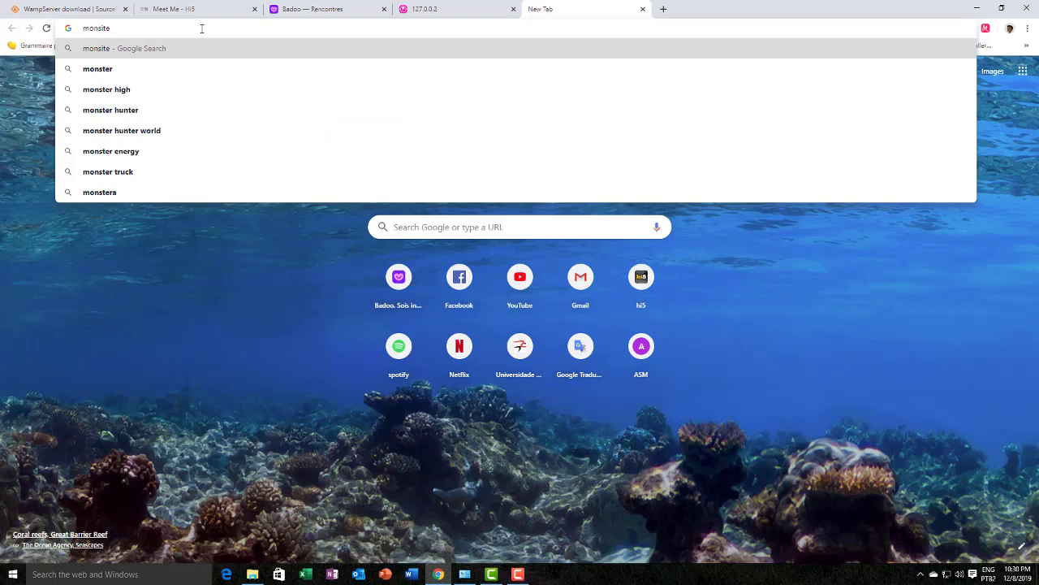
pyautogui.press('Return')
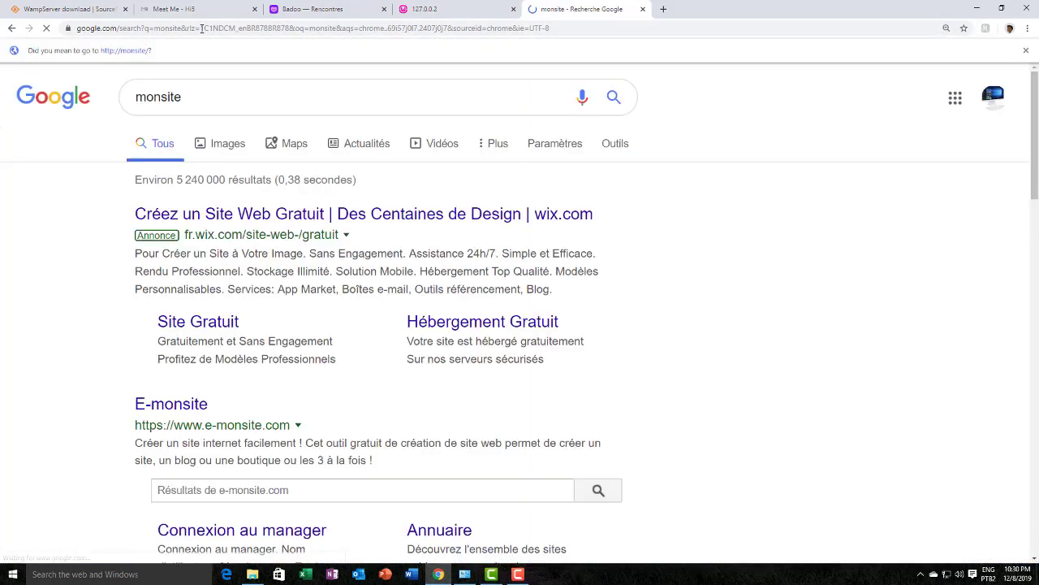
pyautogui.click(136, 51)
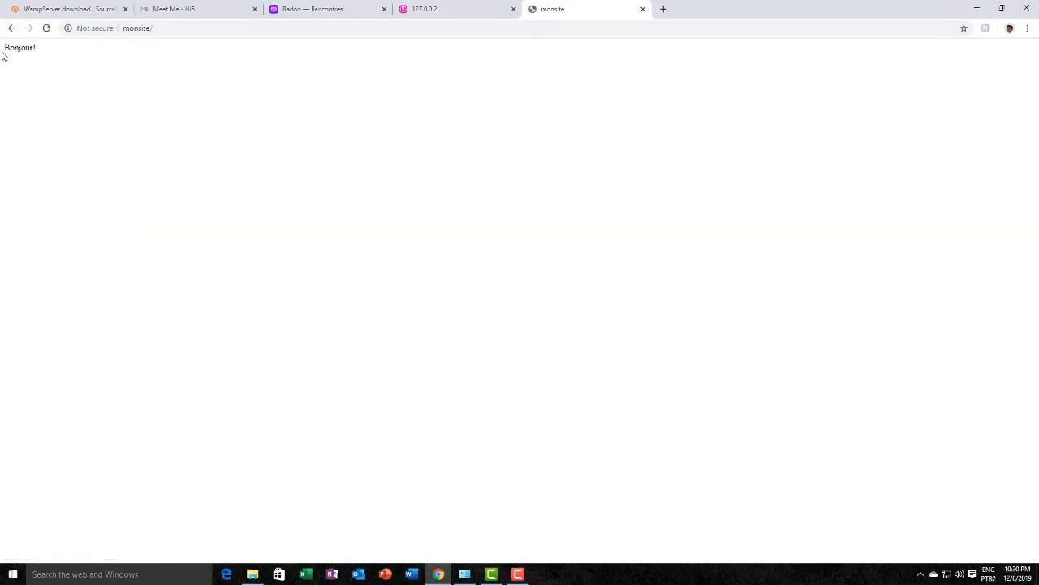
pyautogui.scroll(9, 51, 102)
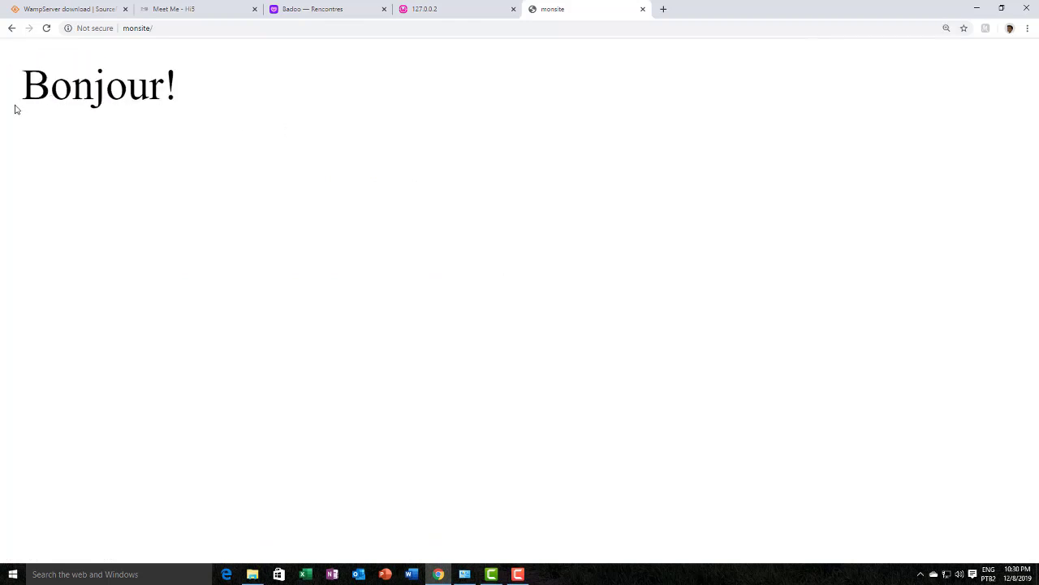
pyautogui.moveTo(14, 110); pyautogui.dragTo(202, 77)
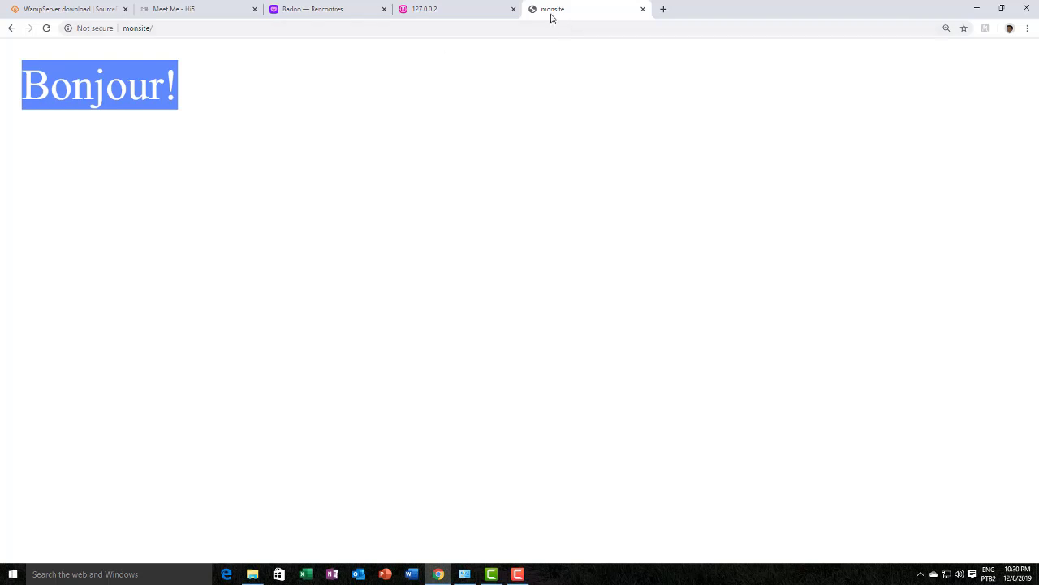
# Compare the pages served at 127.0.0.2 and monsite by switching between their browser tabs
pyautogui.moveTo(545, 13)
pyautogui.mouseDown()
pyautogui.moveTo(575, 13)
pyautogui.moveTo(562, 13)
pyautogui.mouseUp()
pyautogui.click(419, 13)
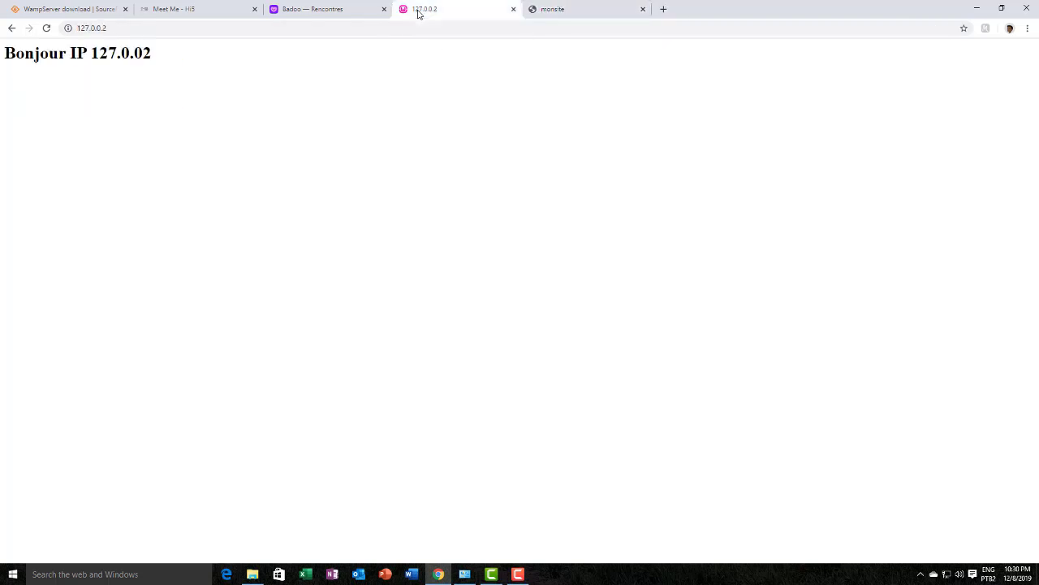
pyautogui.moveTo(164, 57); pyautogui.dragTo(3, 57)
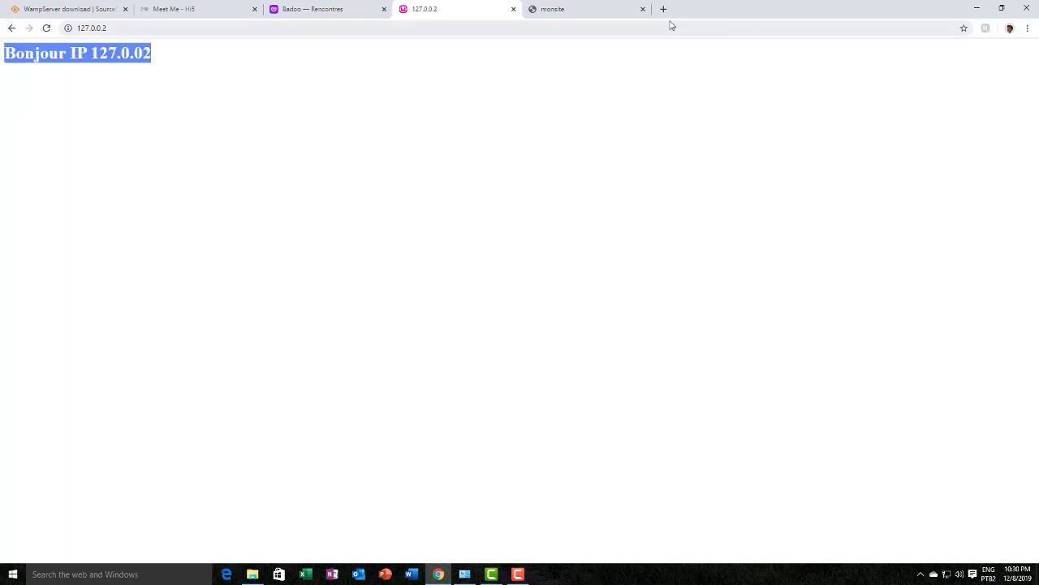
pyautogui.click(586, 17)
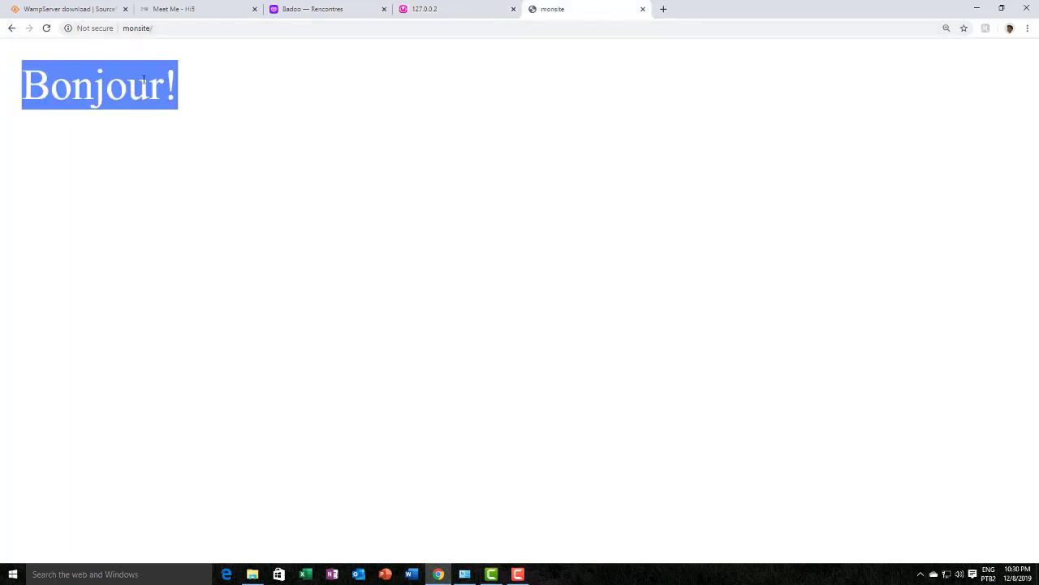
# Go back to the previous Google results page, then load the monsite/ address again
pyautogui.click(195, 99)
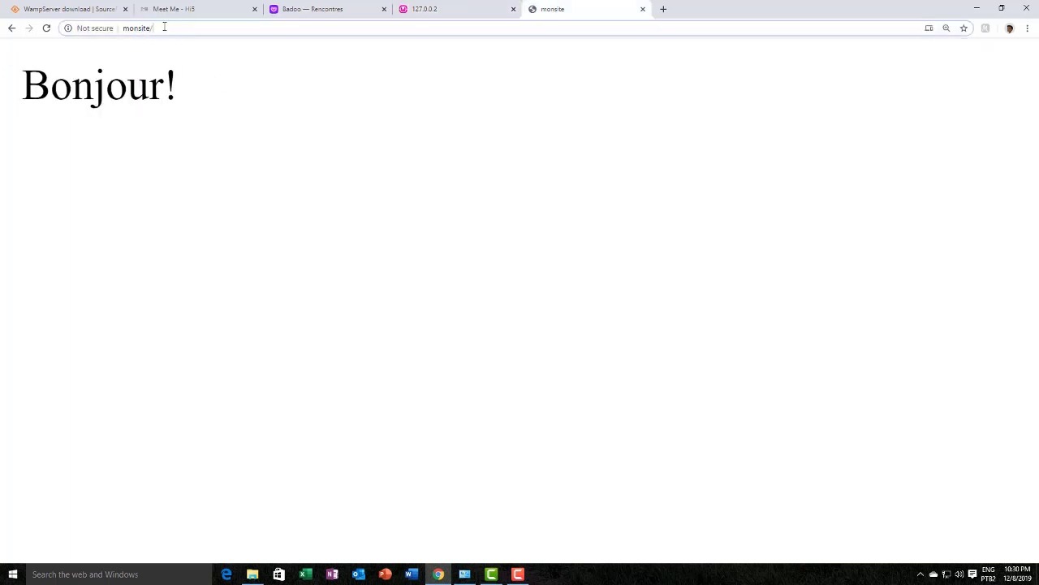
pyautogui.click(132, 33)
pyautogui.click(163, 30)
pyautogui.click(151, 30)
pyautogui.click(12, 28)
pyautogui.write('monsi')
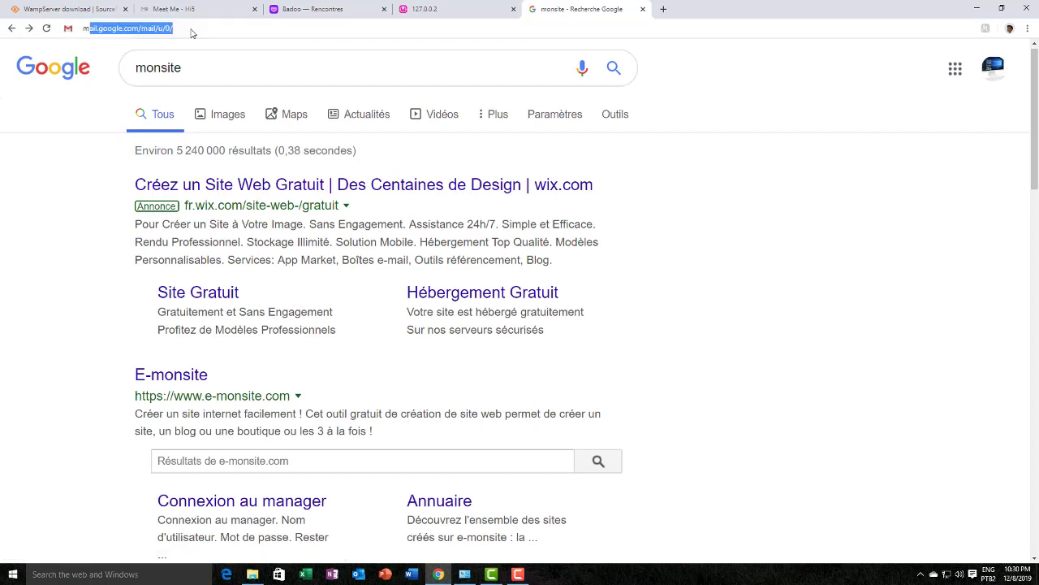
pyautogui.press('Return')
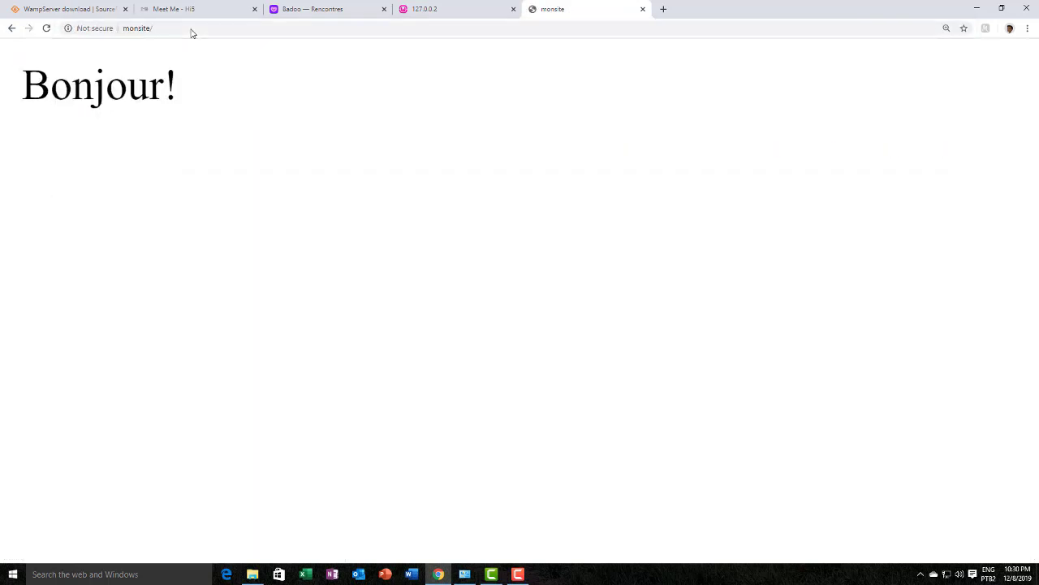
pyautogui.click(171, 28)
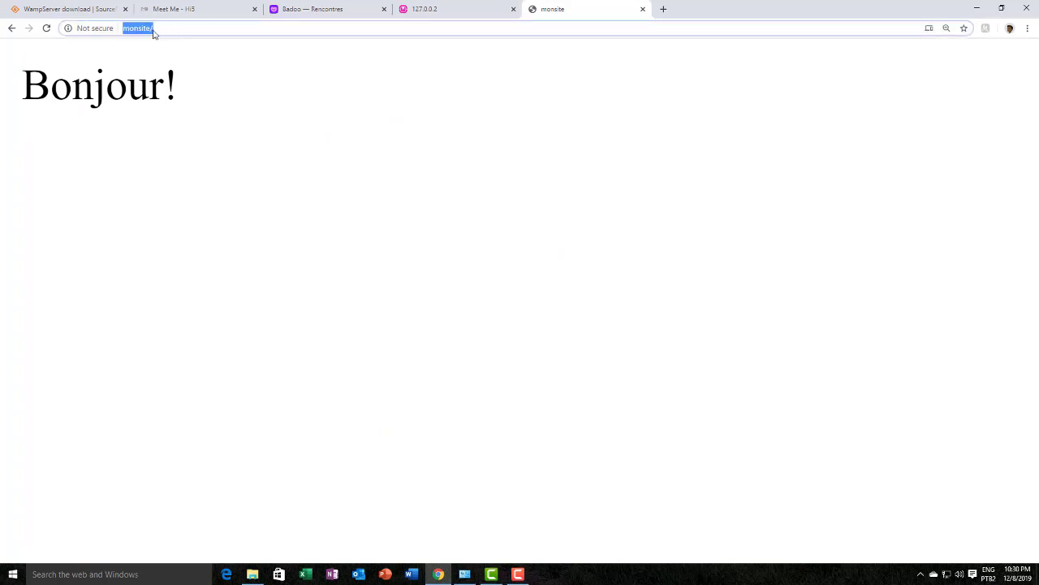
pyautogui.click(135, 39)
pyautogui.write('h')
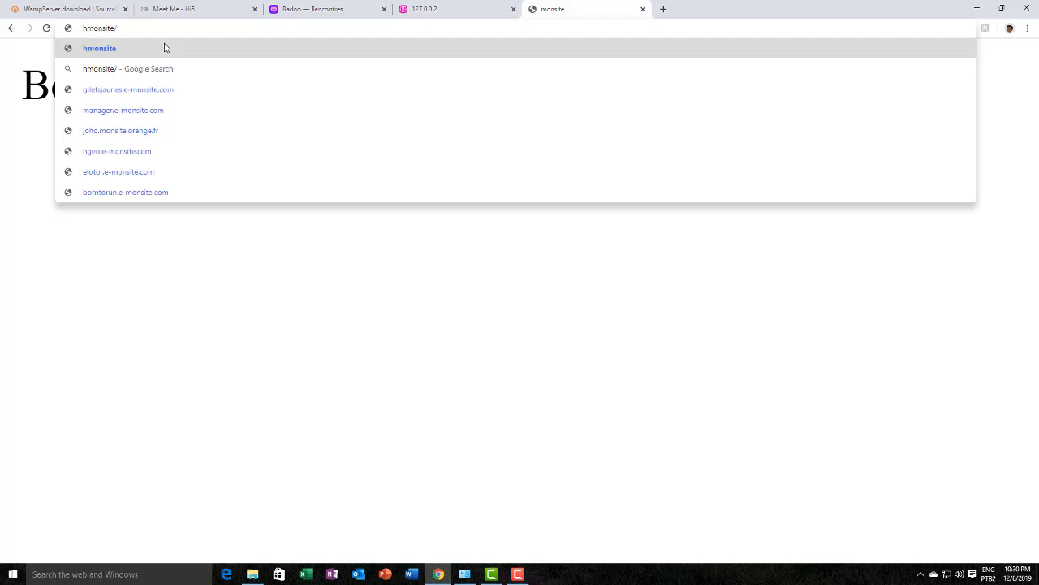
pyautogui.write('ttp')
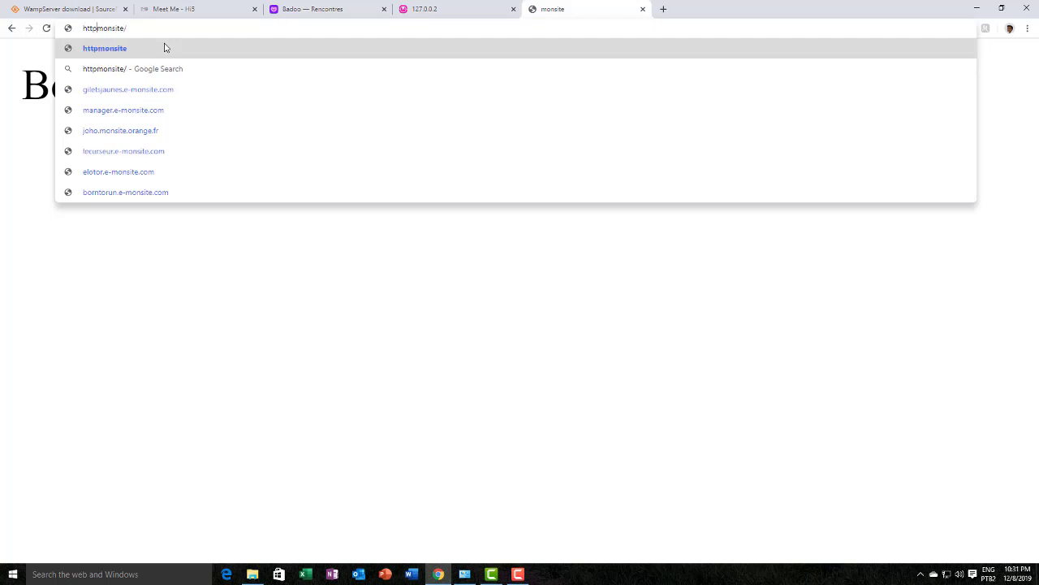
pyautogui.write('://')
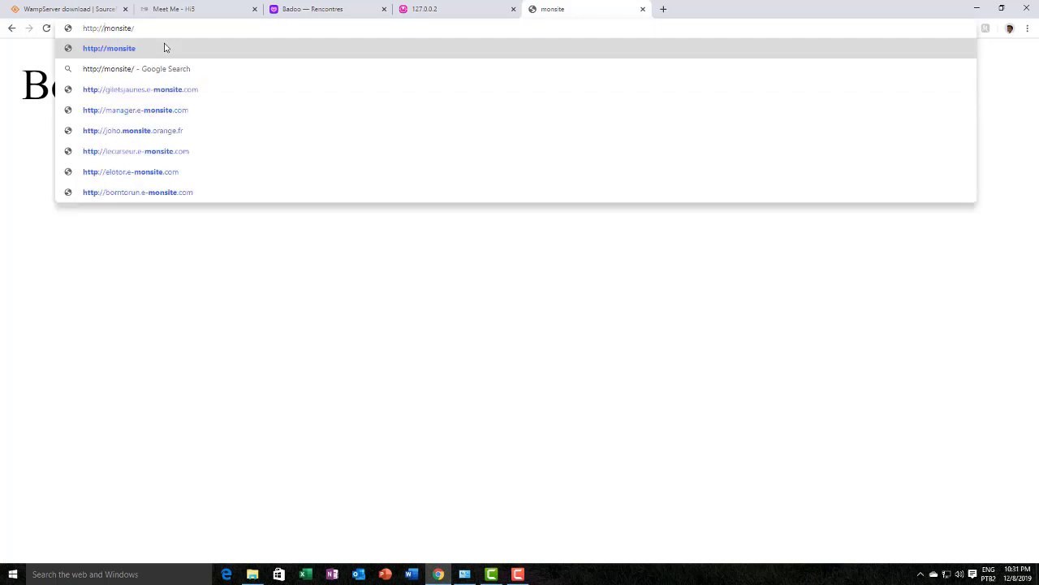
pyautogui.press('Return')
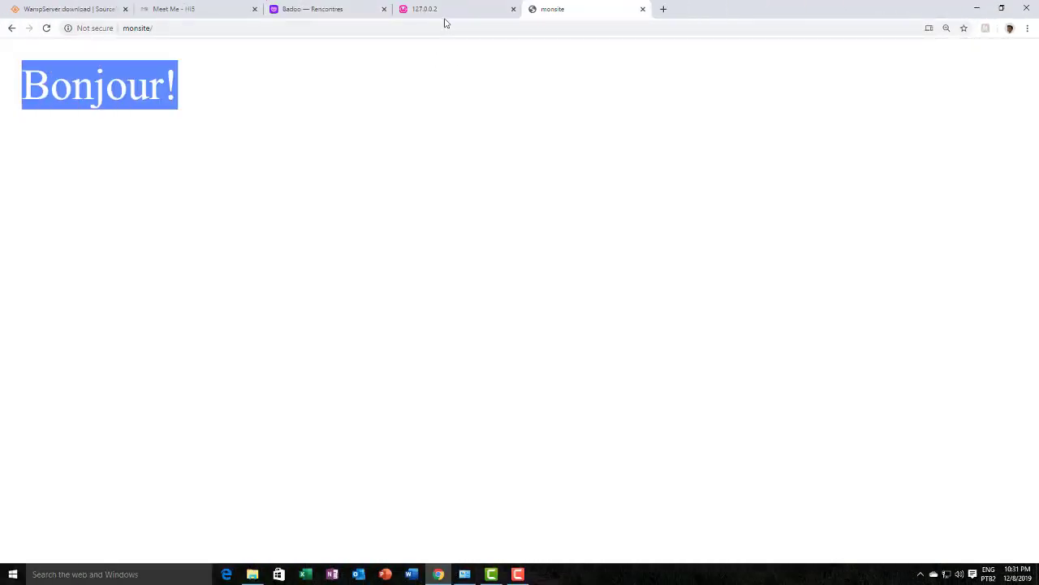
# Switch to the 127.0.0.2 page and check its address and heading
pyautogui.click(443, 16)
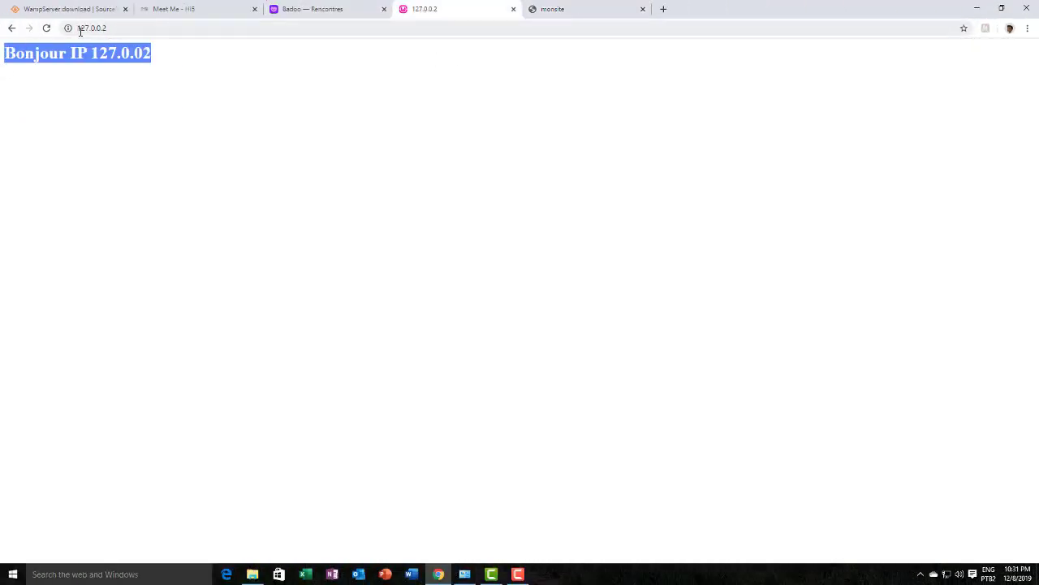
pyautogui.click(115, 29)
pyautogui.moveTo(116, 31); pyautogui.dragTo(68, 27)
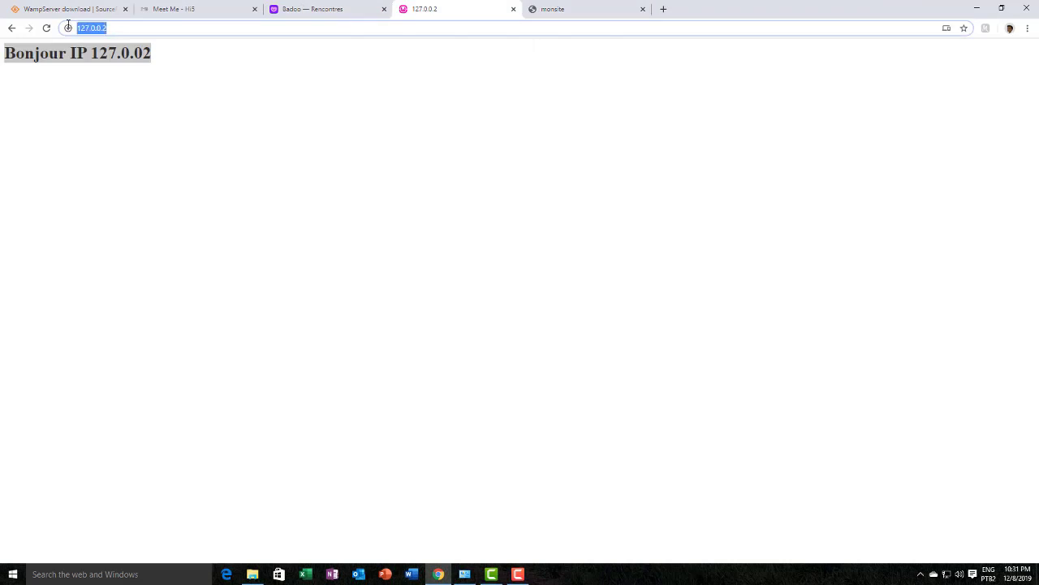
pyautogui.click(200, 125)
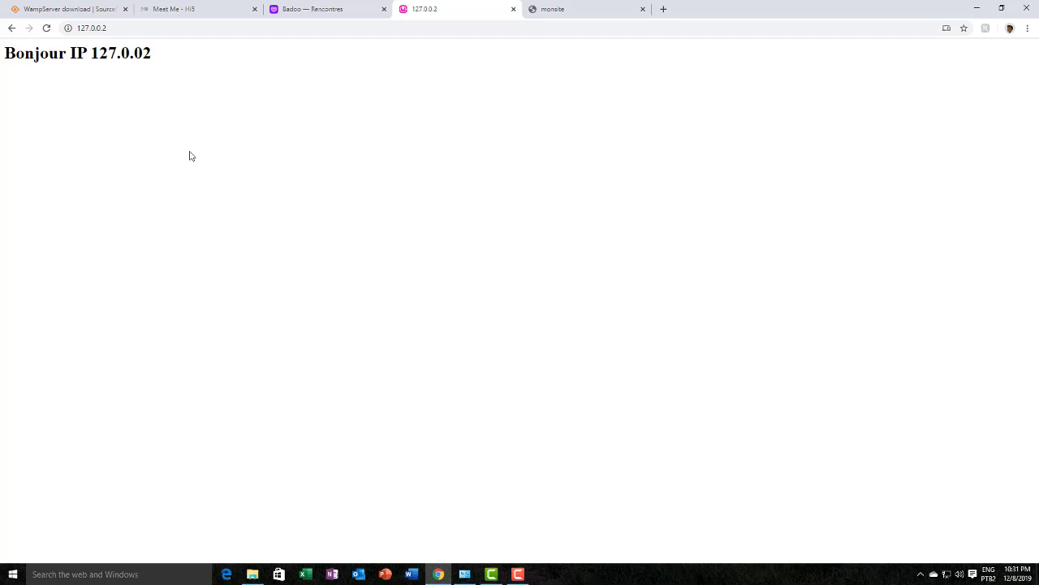
pyautogui.moveTo(180, 53); pyautogui.dragTo(1, 55)
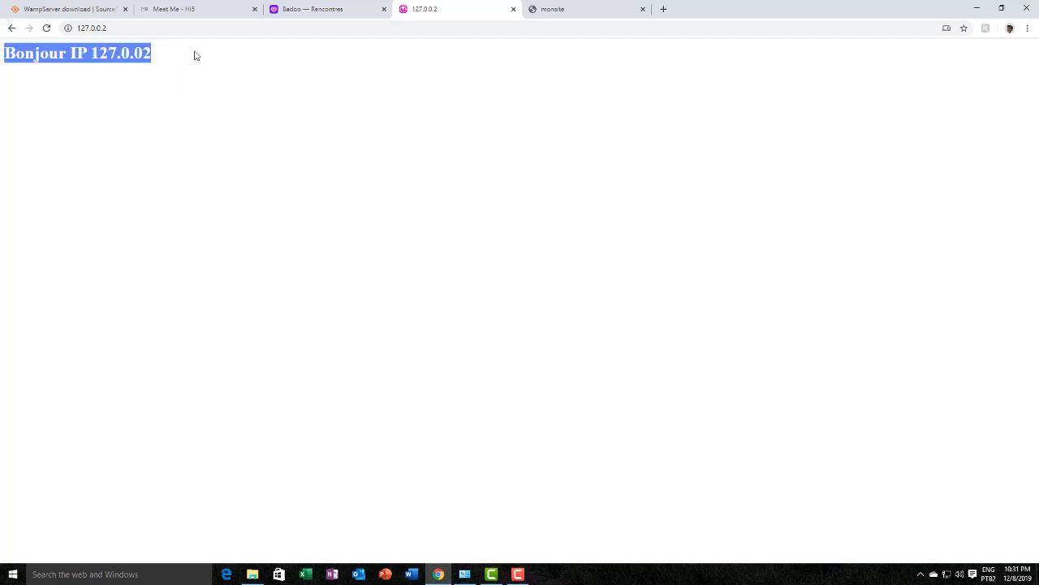
pyautogui.click(195, 55)
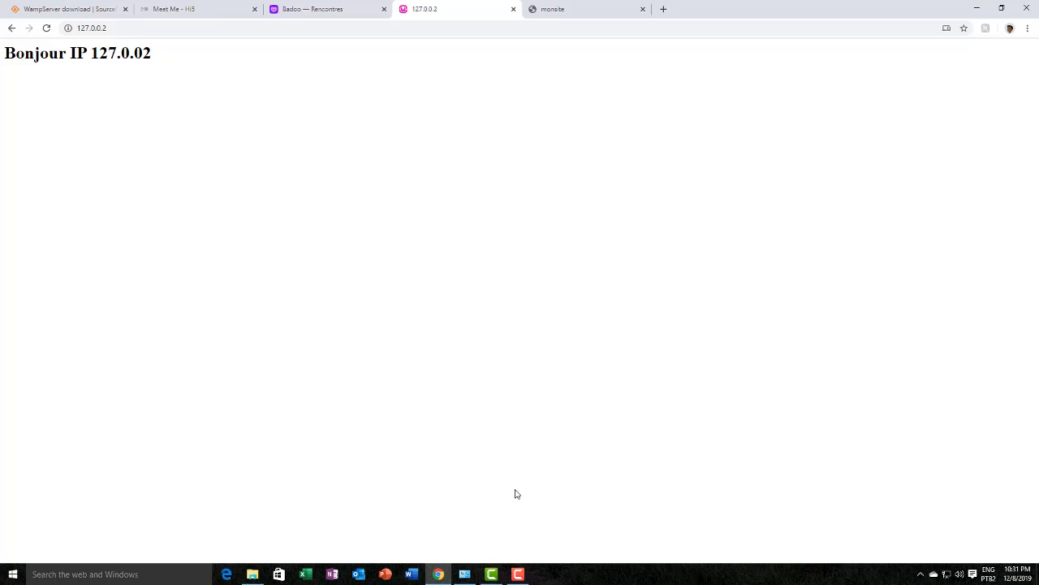
# Look over the entries of the WampServer menu, close it and minimise the browser
pyautogui.click(920, 575)
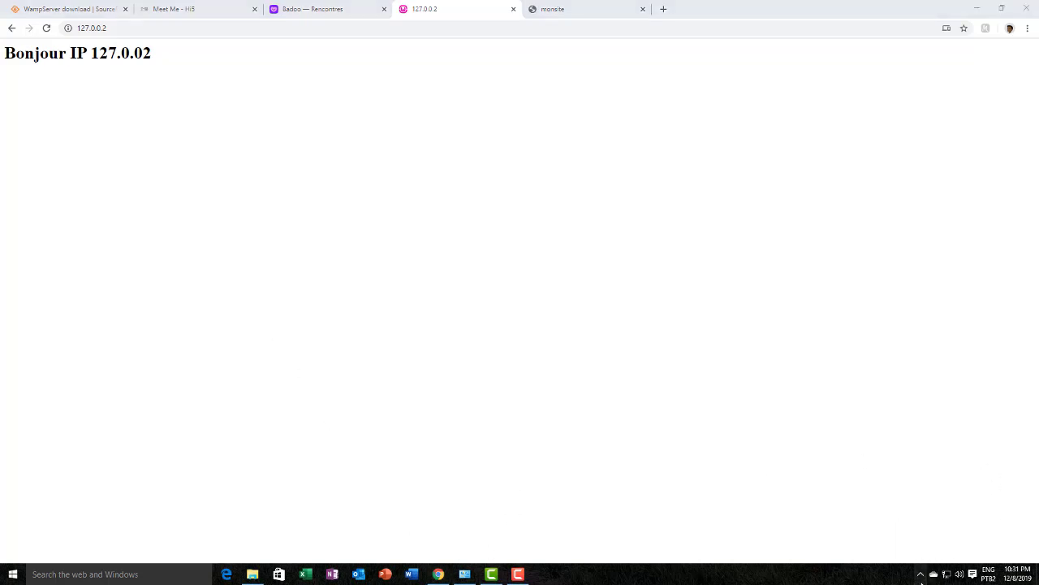
pyautogui.click(931, 558)
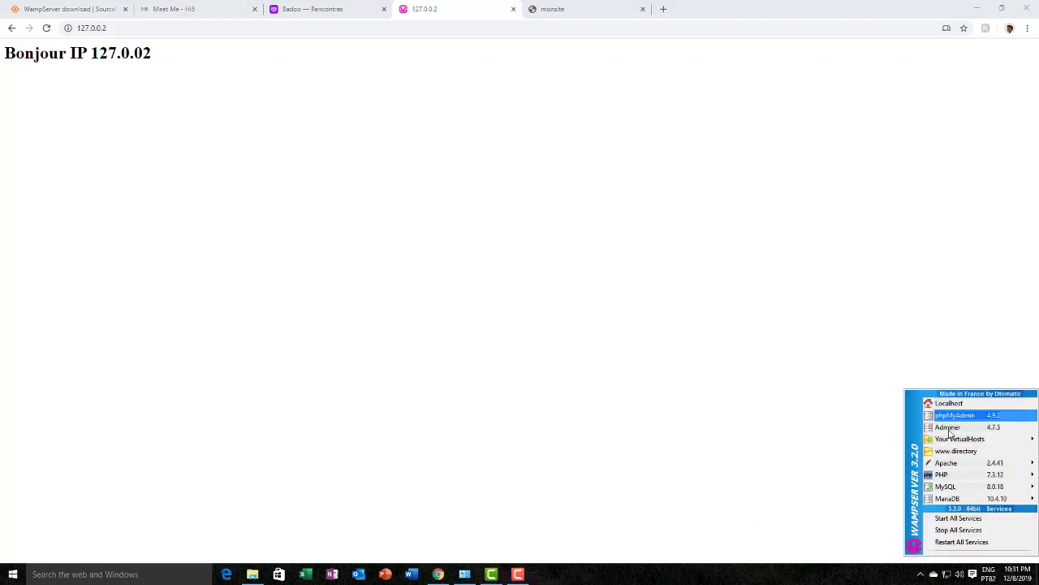
pyautogui.click(406, 376)
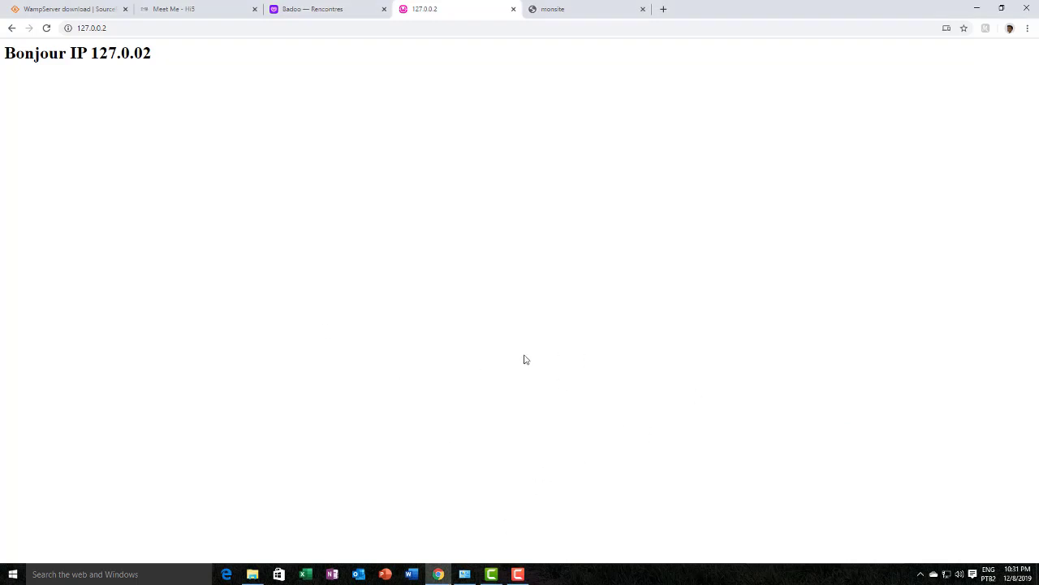
pyautogui.click(977, 8)
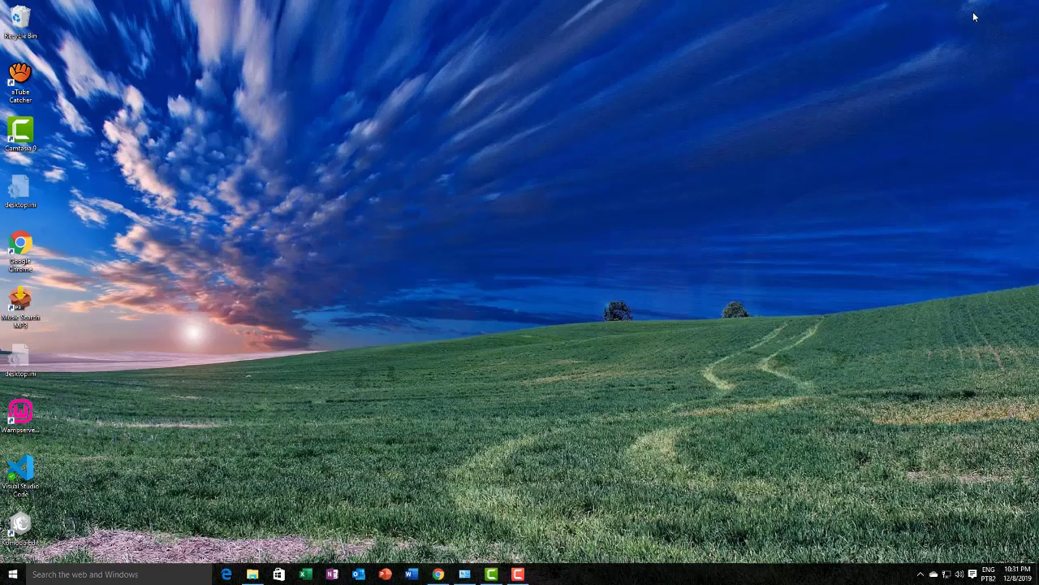
# Return to the Chrome window and load localhost/site2/index to check the page's heading and address
pyautogui.click(438, 574)
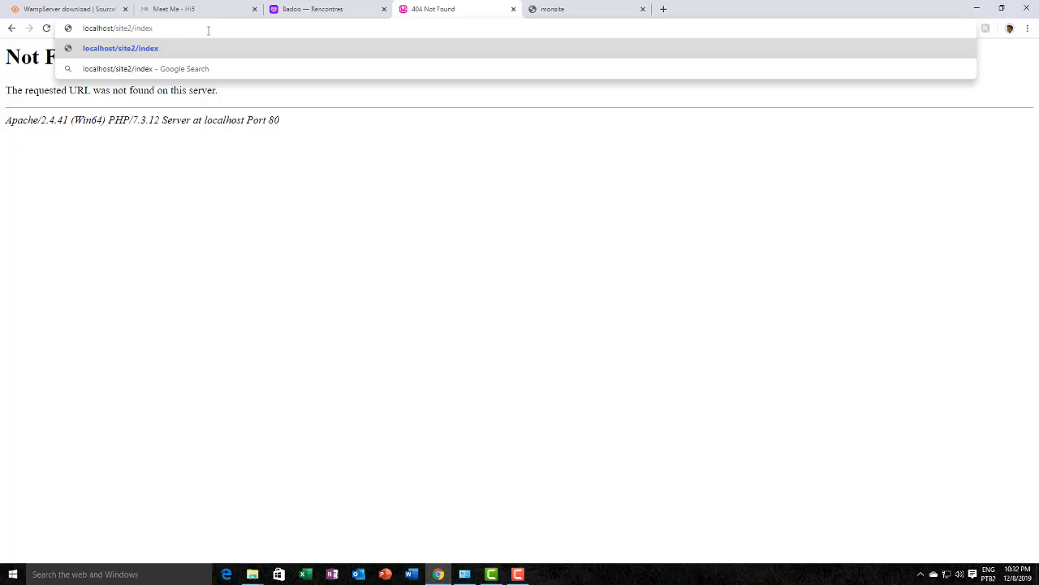
pyautogui.press('Return')
pyautogui.moveTo(225, 61); pyautogui.dragTo(139, 36)
pyautogui.click(172, 27)
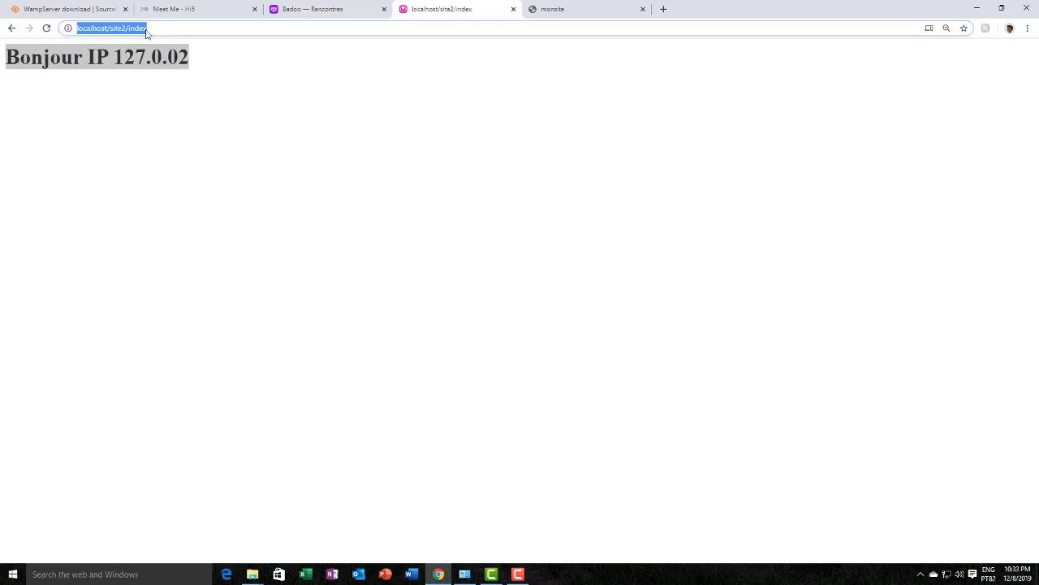
# Remove index from the page address and load localhost/site2/
pyautogui.click(159, 30)
pyautogui.doubleClick(137, 28)
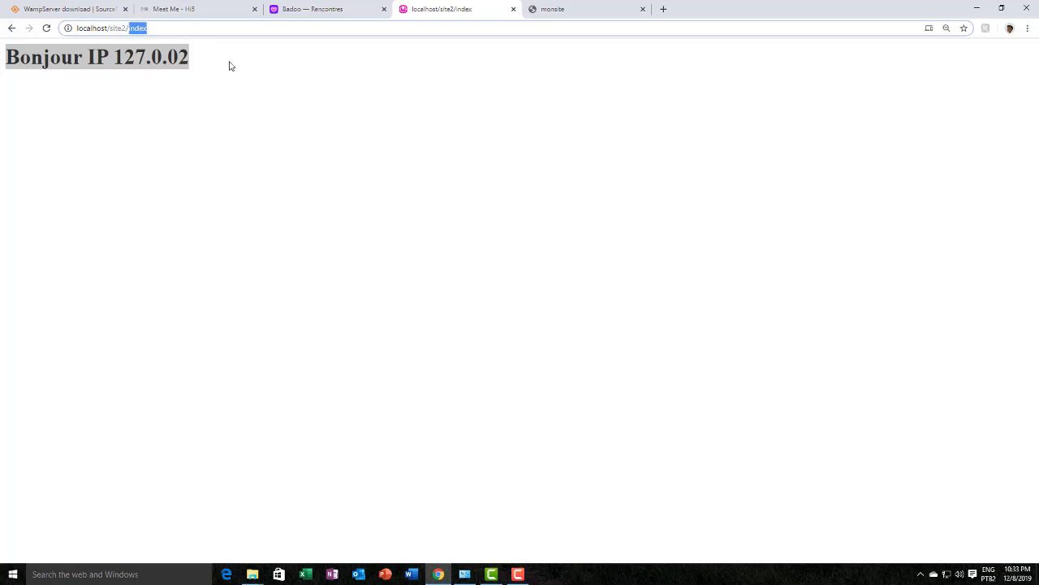
pyautogui.press('BackSpace')
pyautogui.press('Return')
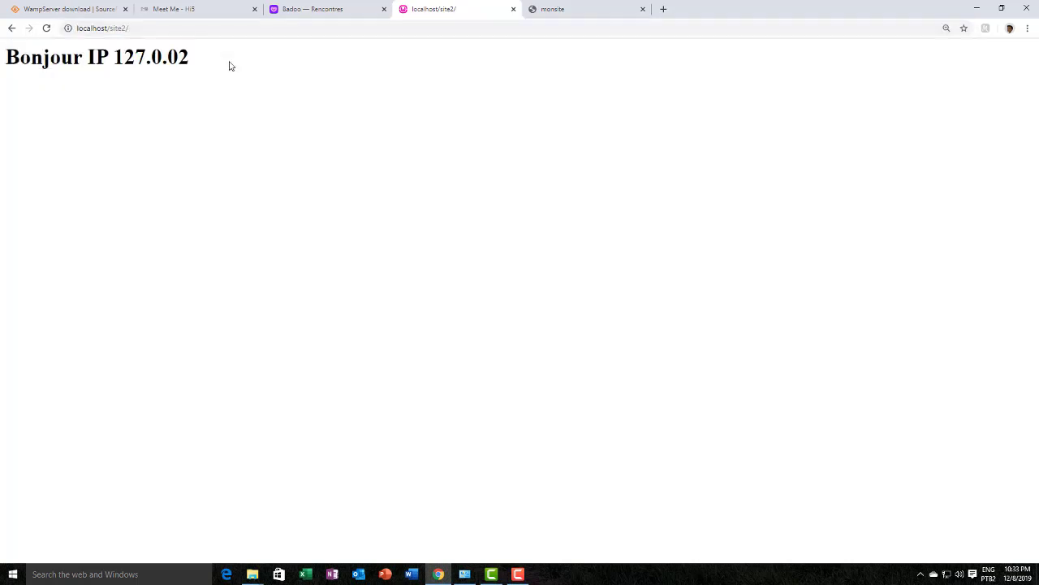
# Check the address and heading of the localhost/site2/ page
pyautogui.click(89, 28)
pyautogui.click(116, 30)
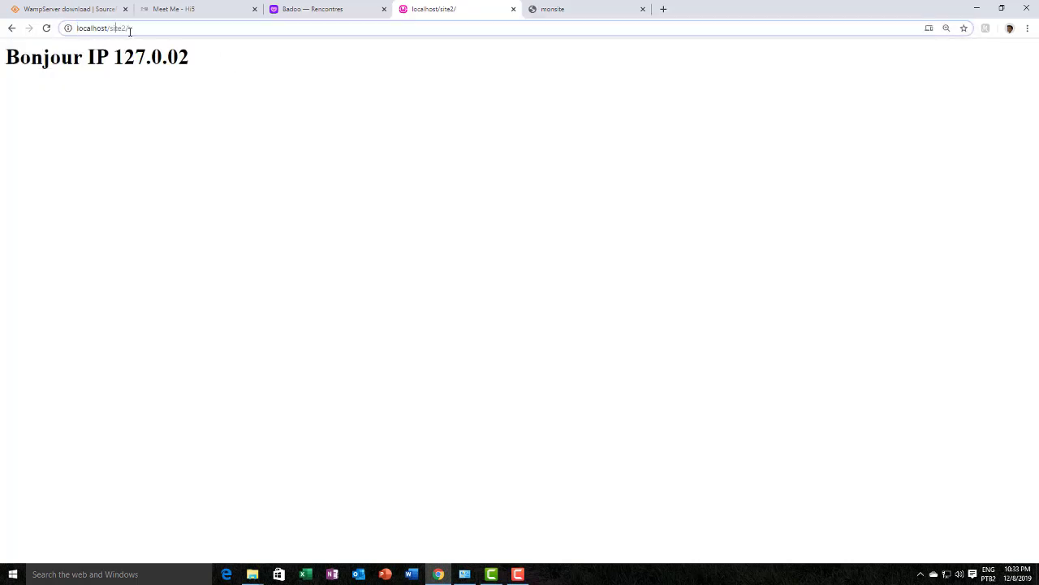
pyautogui.moveTo(190, 57); pyautogui.dragTo(3, 59)
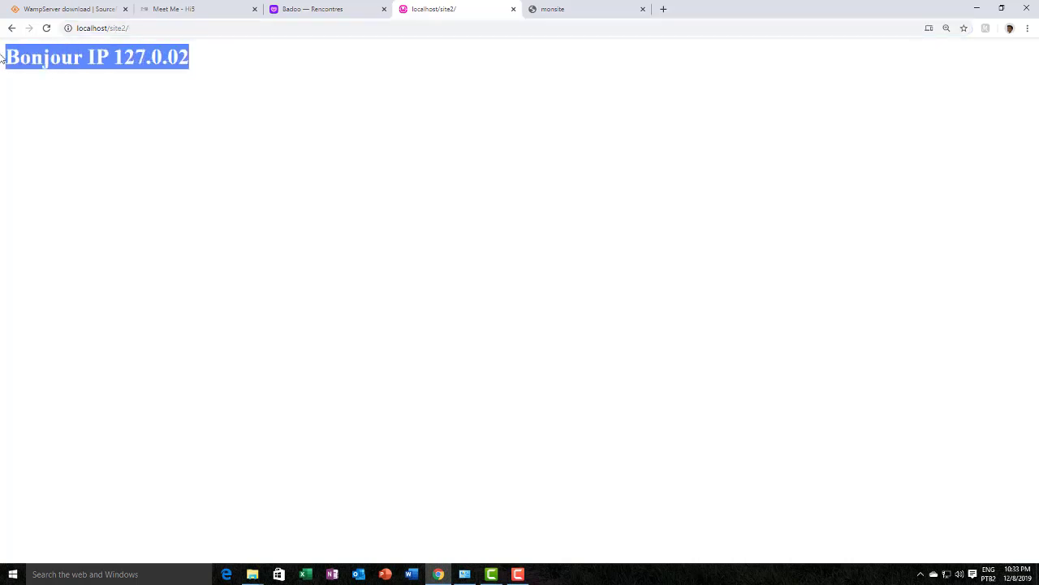
pyautogui.click(140, 29)
pyautogui.click(143, 29)
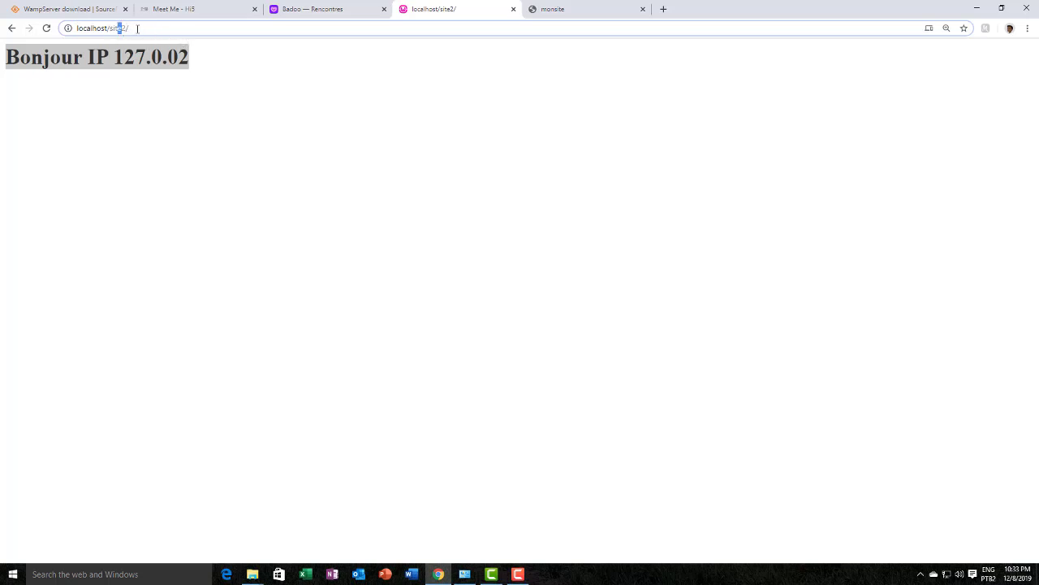
pyautogui.click(254, 84)
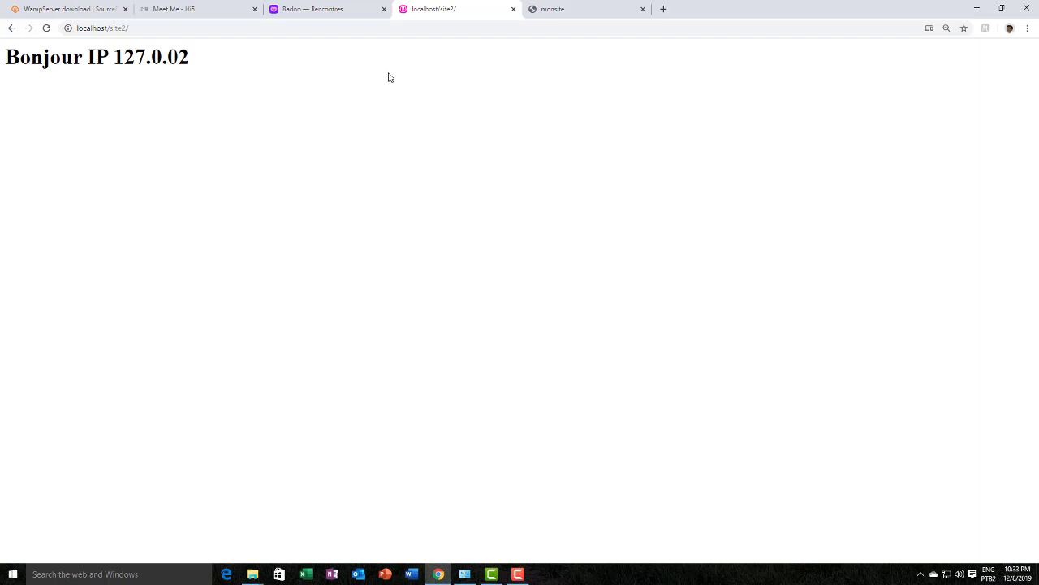